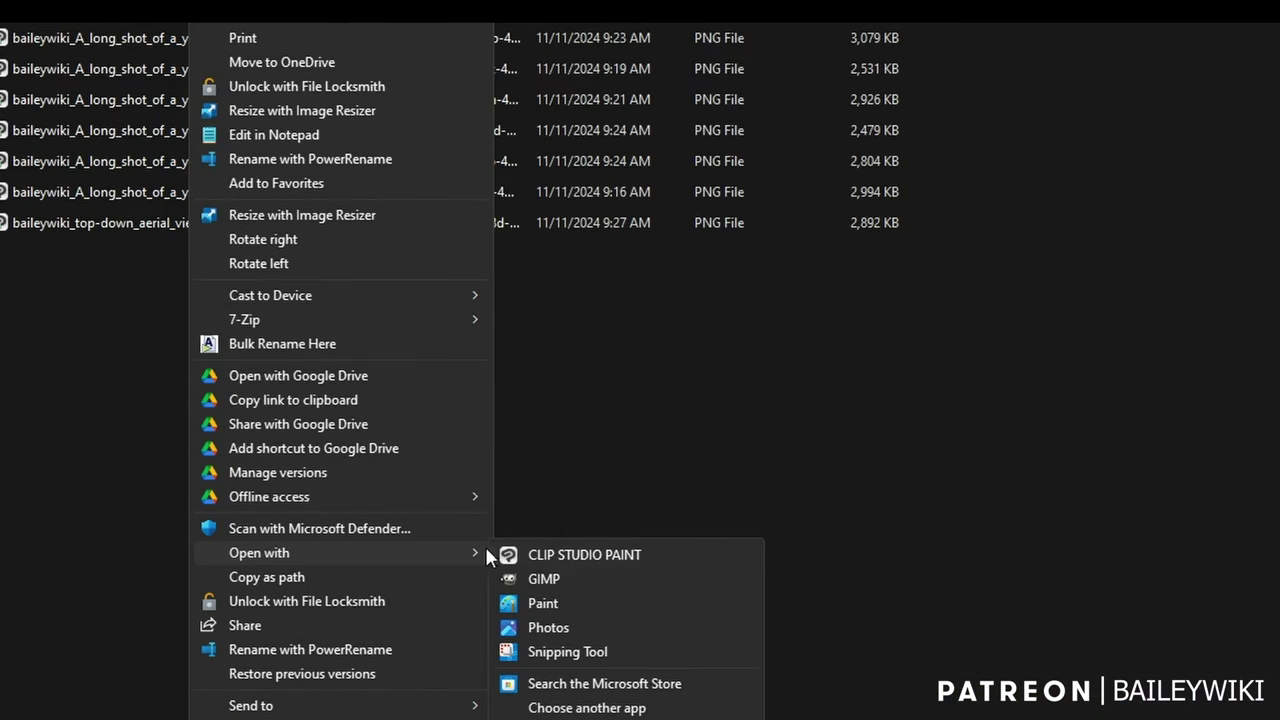
Open the standing barbarian PNG in GIMP and fuzzy-select its white background, adding the grey floor shadow around the front foot
{"action": "left_click", "coordinate": [400, 498]}
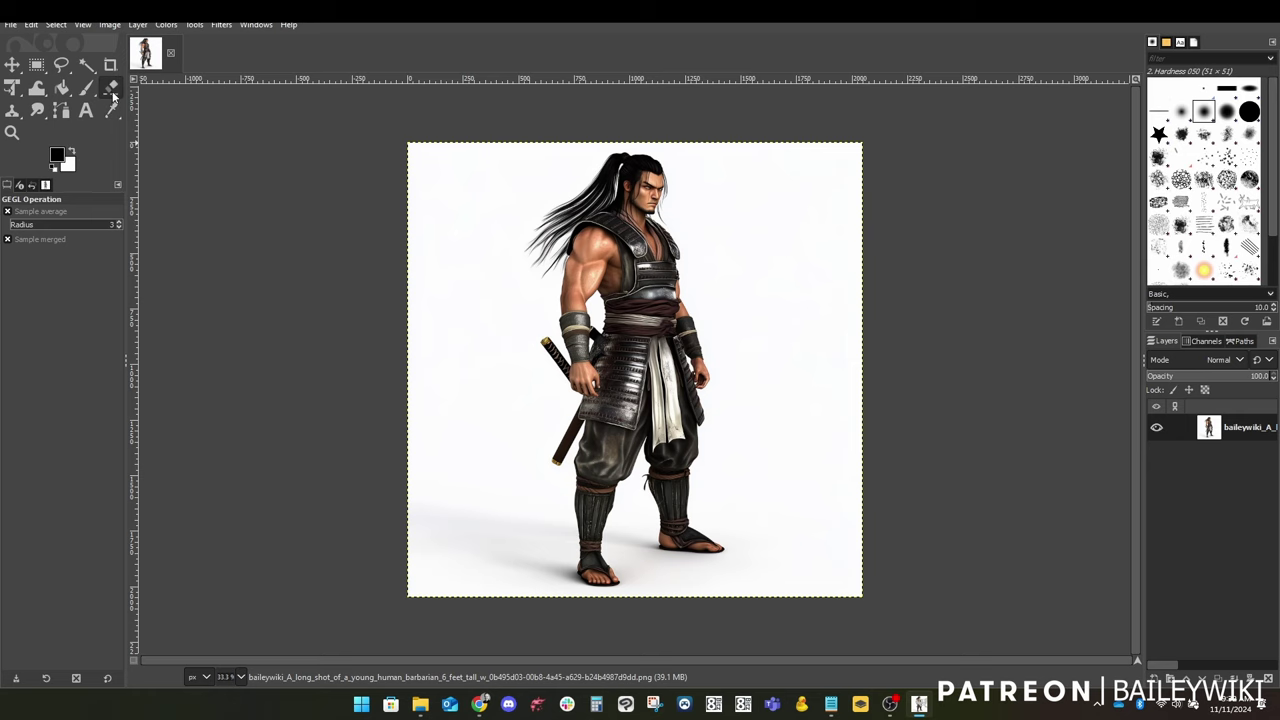
{"action": "left_click", "coordinate": [87, 66]}
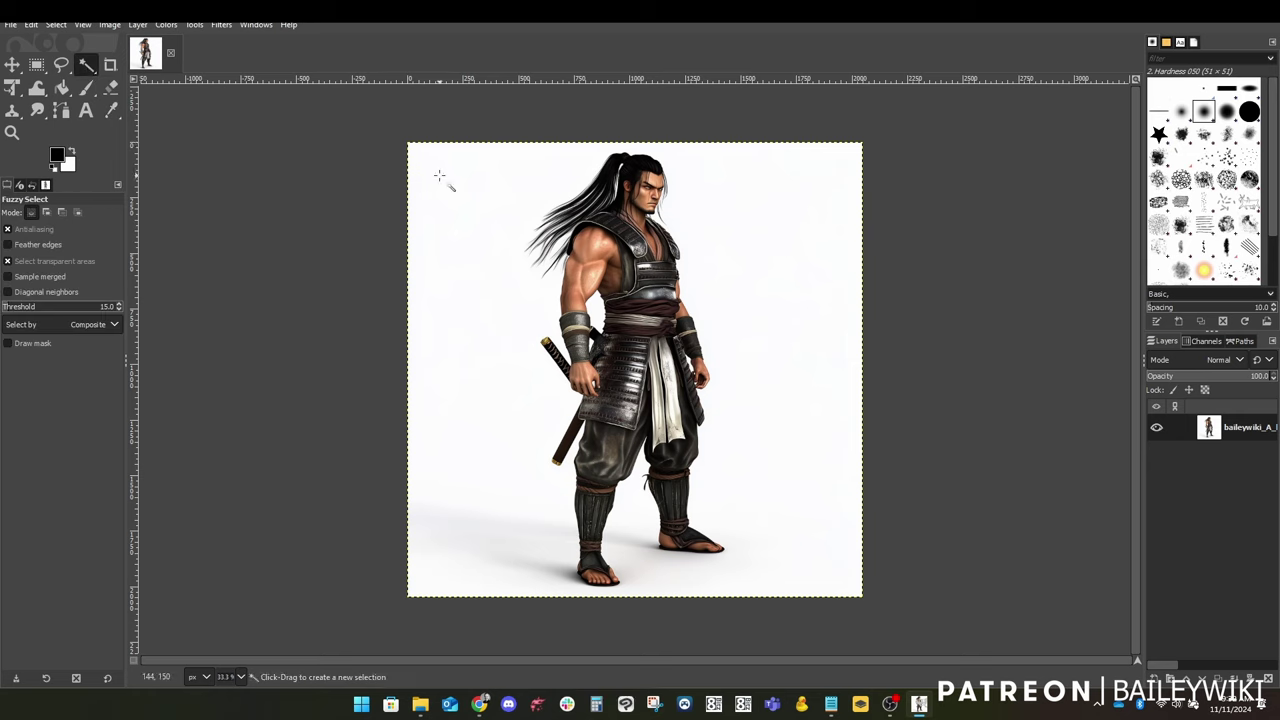
{"action": "left_click", "coordinate": [440, 176]}
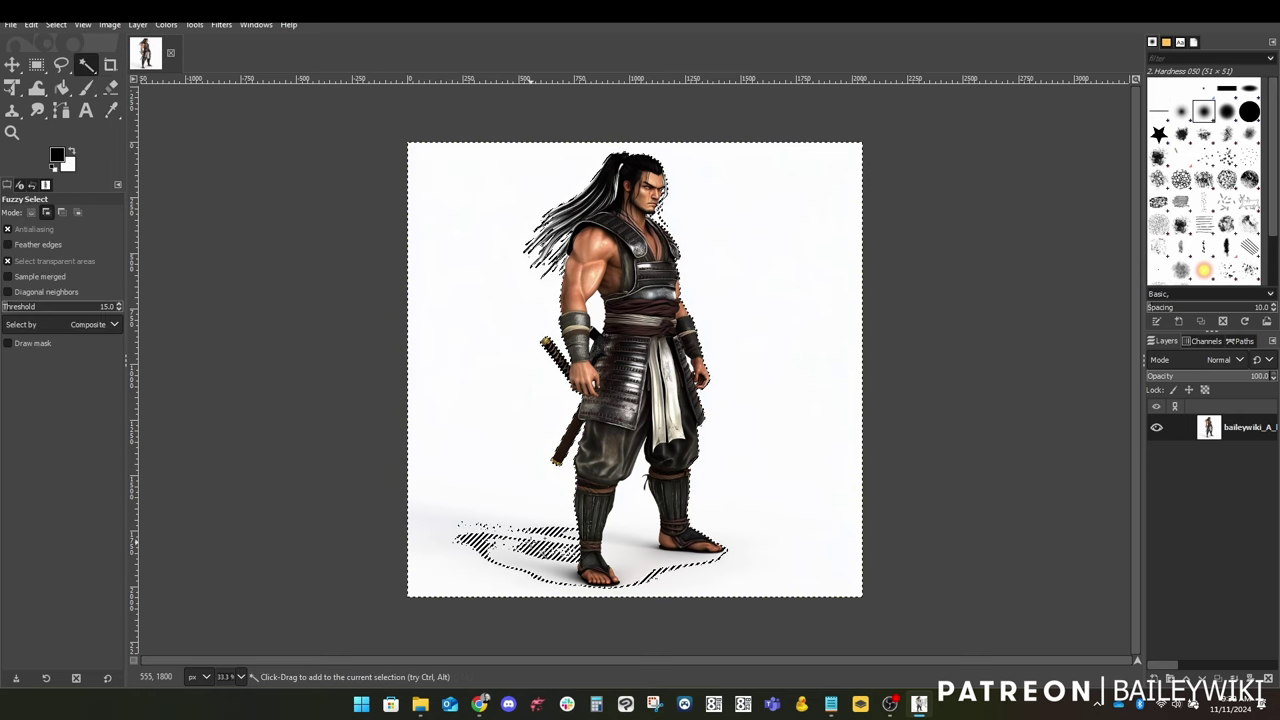
{"action": "left_click", "coordinate": [550, 567], "text": "shift"}
{"action": "left_click", "coordinate": [556, 568], "text": "shift"}
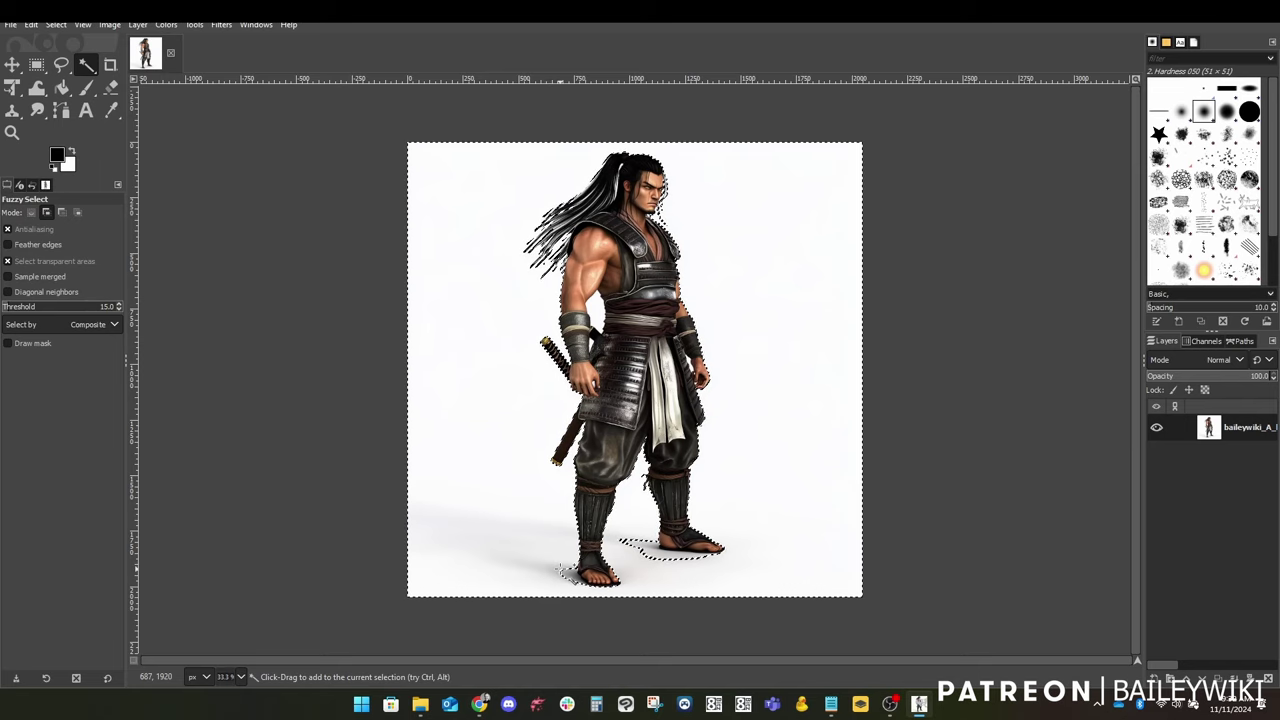
Add the remaining shadow patches beside both sandals to the background selection with Fuzzy Select
{"action": "scroll", "coordinate": [637, 588], "scroll_direction": "up", "scroll_amount": 5}
{"action": "scroll", "coordinate": [666, 594], "scroll_direction": "down", "scroll_amount": 2}
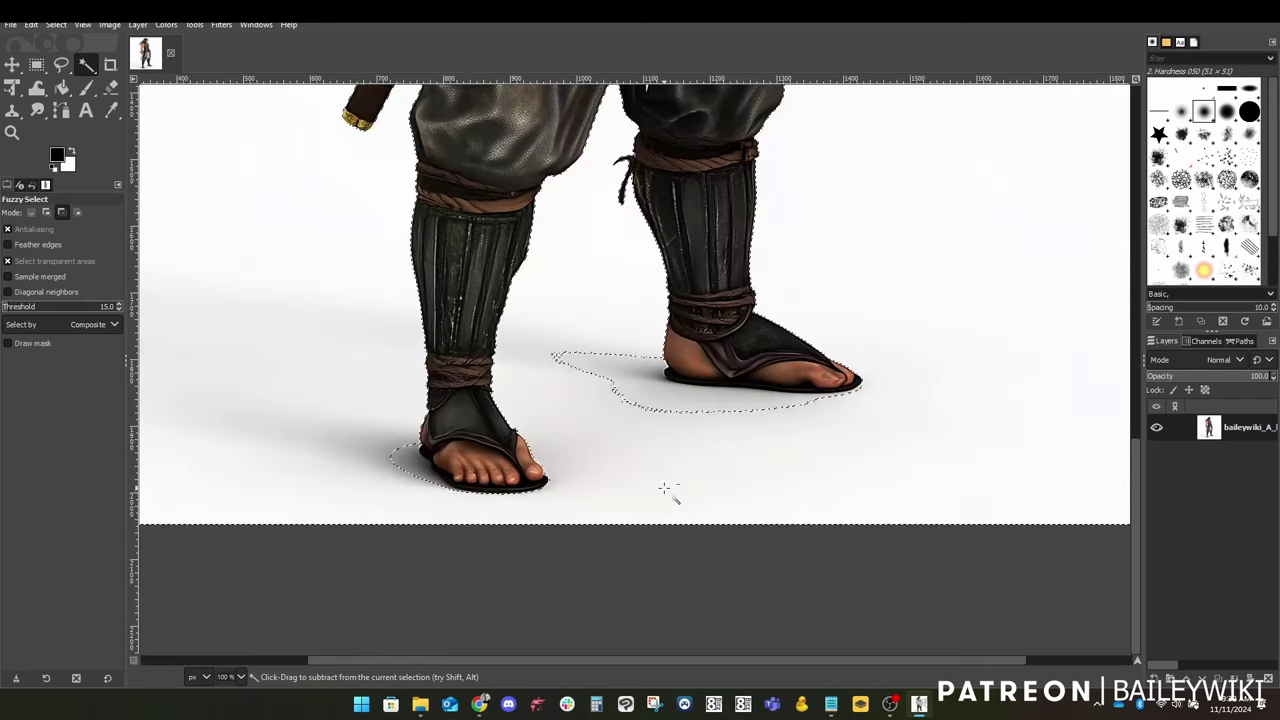
{"action": "left_click", "coordinate": [651, 367], "text": "ctrl"}
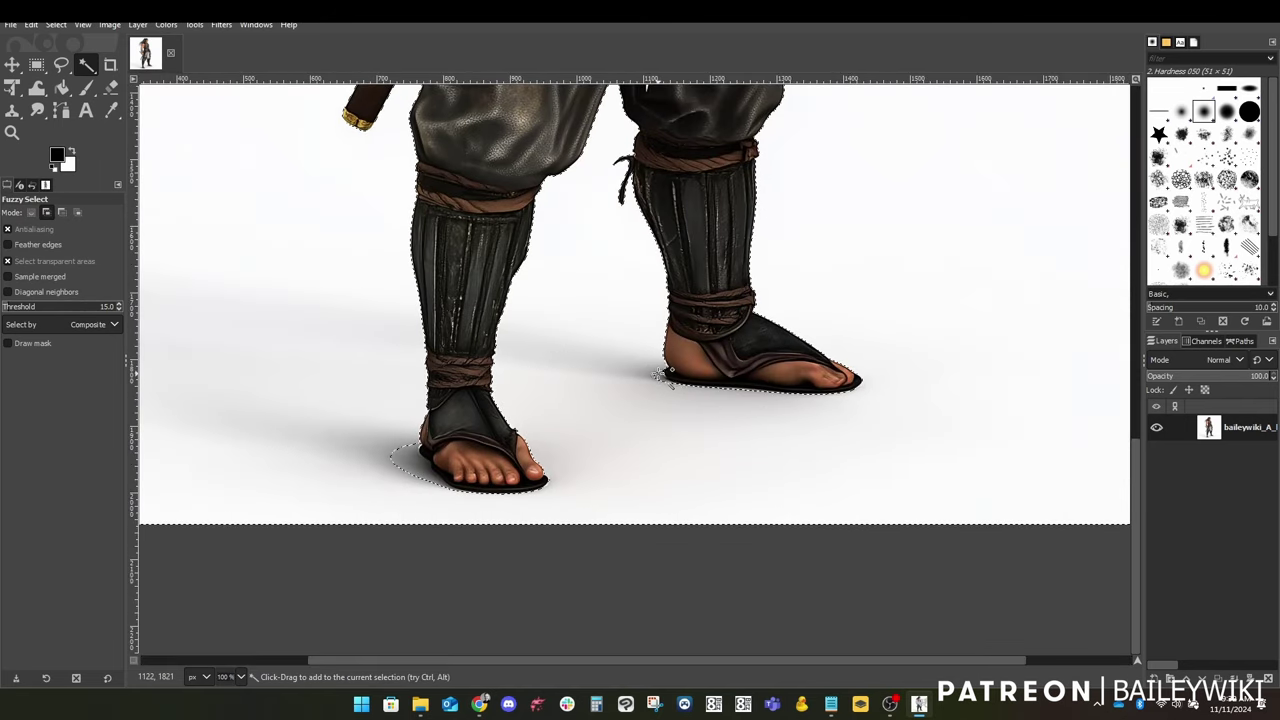
{"action": "left_click_drag", "start_coordinate": [445, 478], "coordinate": [412, 465]}
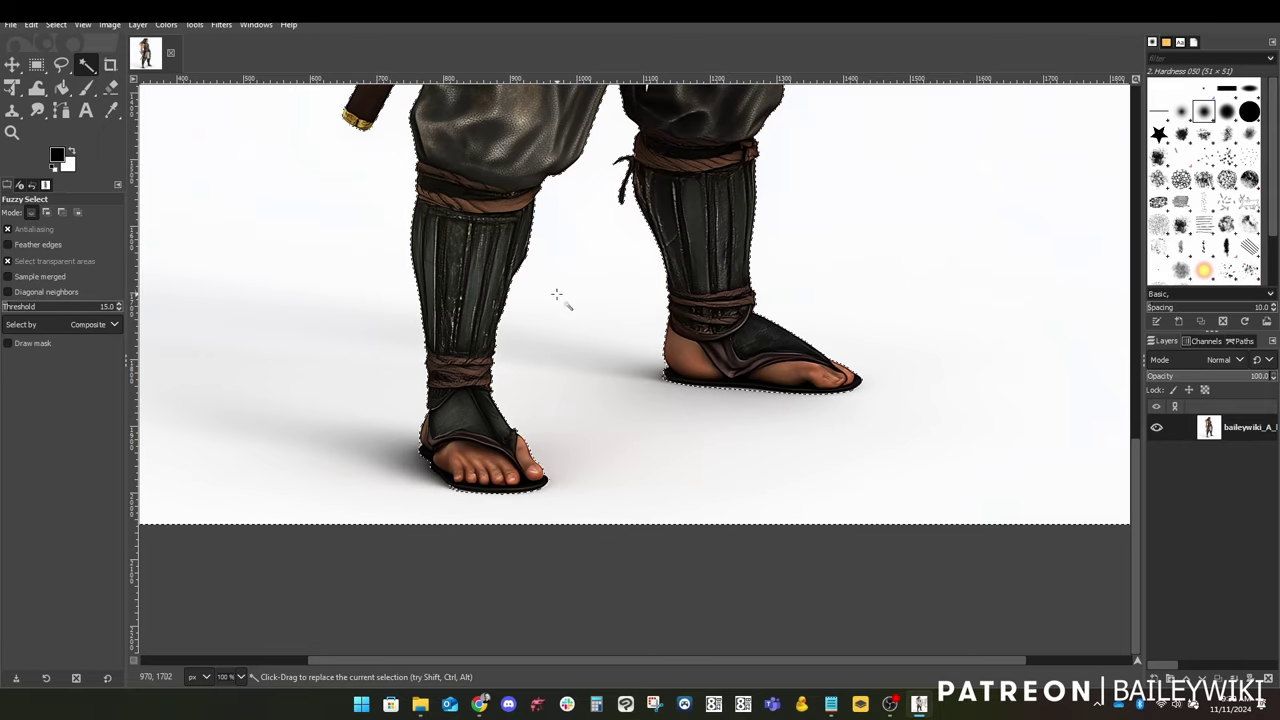
Add the white gaps between the ponytail strands and behind the neck to the background selection with Fuzzy Select
{"action": "scroll", "coordinate": [590, 308], "scroll_direction": "down", "scroll_amount": 4}
{"action": "scroll", "coordinate": [601, 302], "scroll_direction": "up", "scroll_amount": 4}
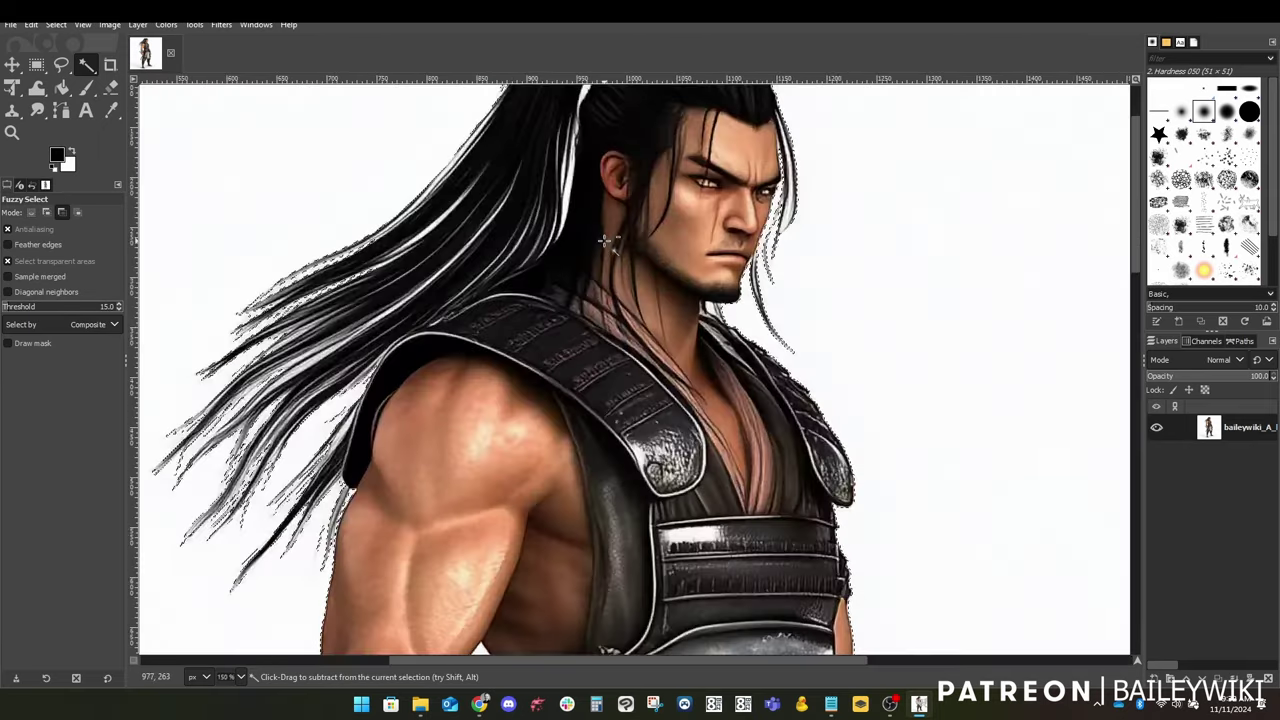
{"action": "scroll", "coordinate": [916, 300], "scroll_direction": "down", "scroll_amount": 3}
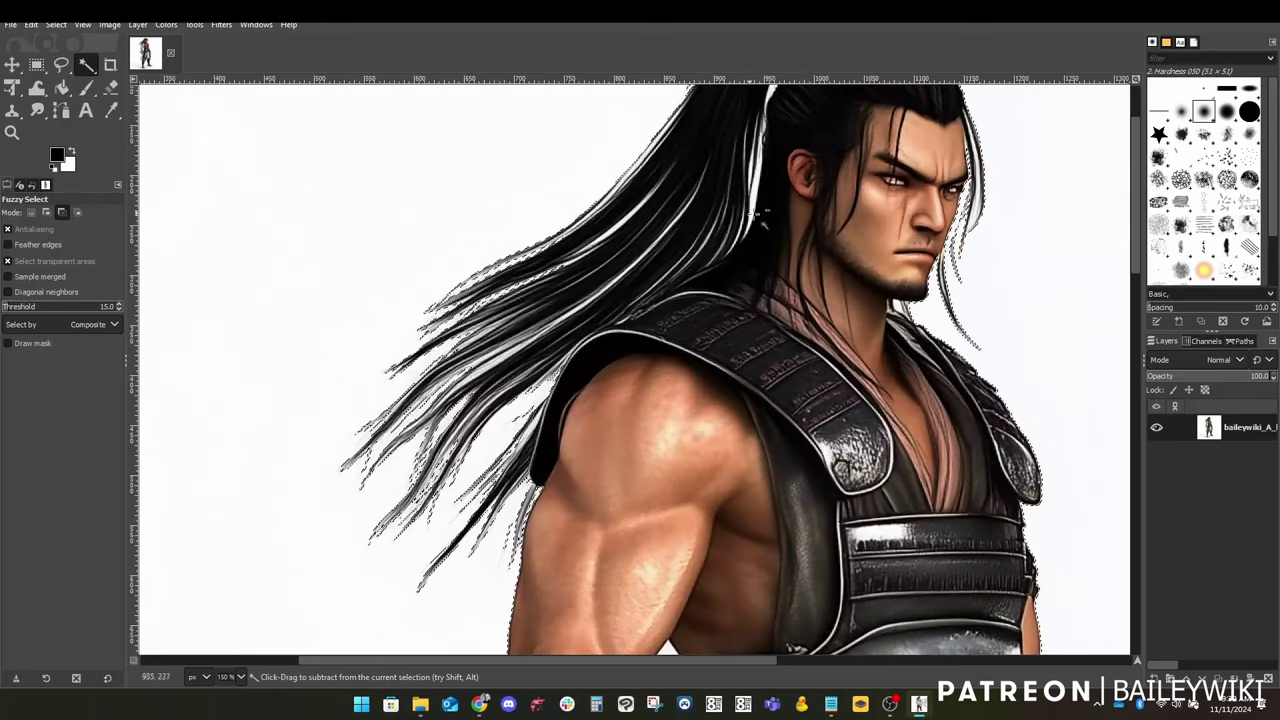
{"action": "scroll", "coordinate": [733, 175], "scroll_direction": "up", "scroll_amount": 3}
{"action": "left_click", "coordinate": [734, 172], "text": "shift"}
{"action": "left_click_drag", "start_coordinate": [586, 172], "coordinate": [541, 288]}
{"action": "left_click", "coordinate": [423, 334], "text": "shift"}
{"action": "left_click", "coordinate": [389, 298], "text": "shift"}
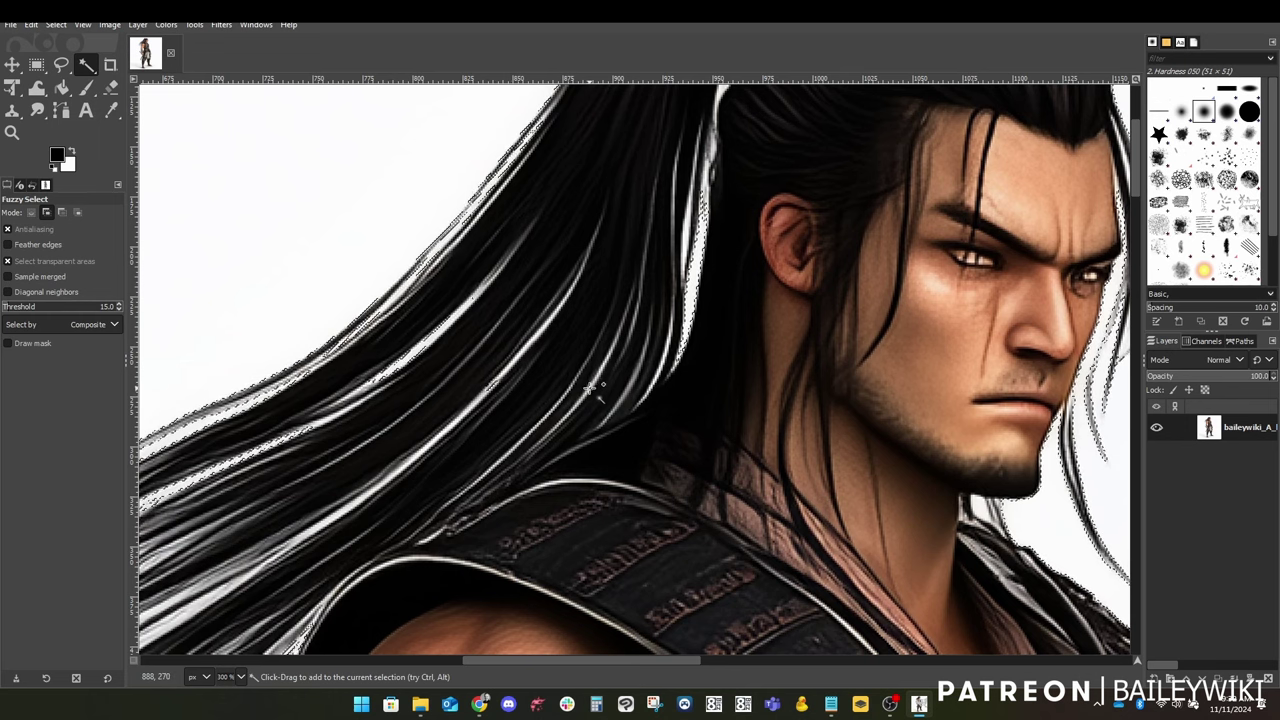
{"action": "scroll", "coordinate": [387, 455], "scroll_direction": "down", "scroll_amount": 1}
{"action": "scroll", "coordinate": [300, 330], "scroll_direction": "down", "scroll_amount": 5}
Make the selected white background transparent with Color to Alpha, using white at 100 opacity, and inspect the cut-out figure
{"action": "left_click", "coordinate": [142, 25]}
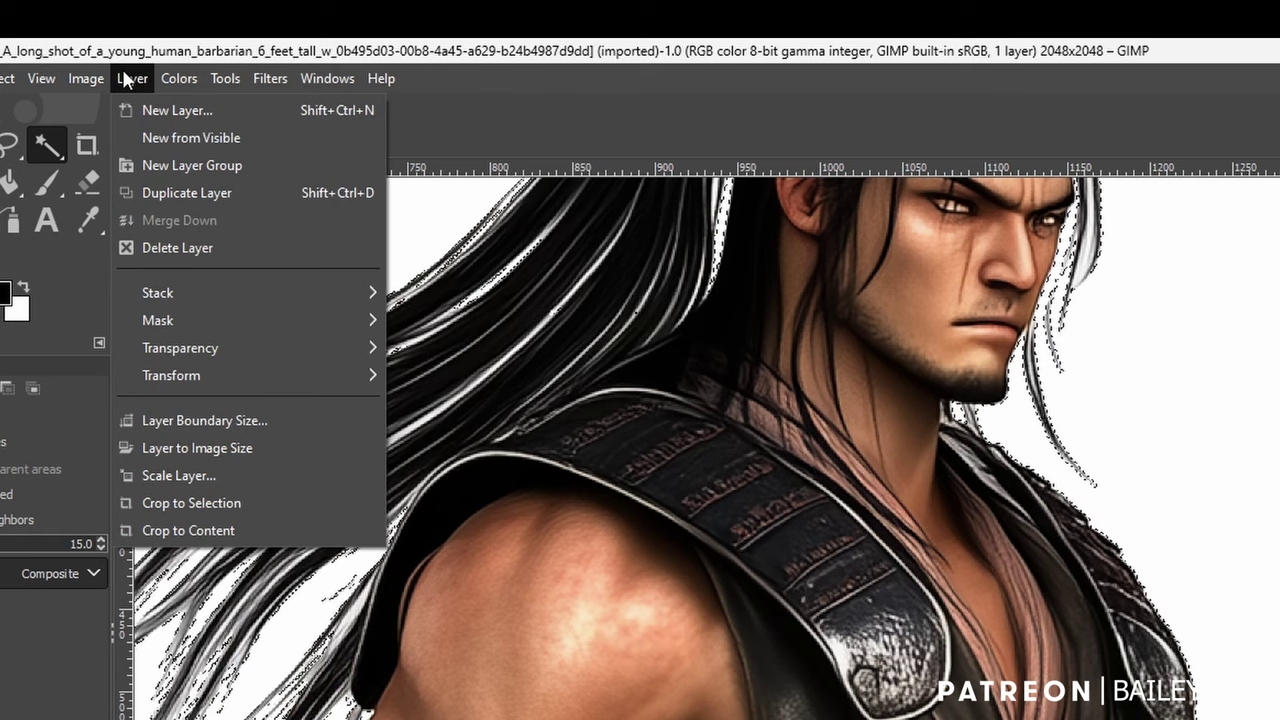
{"action": "mouse_move", "coordinate": [171, 347]}
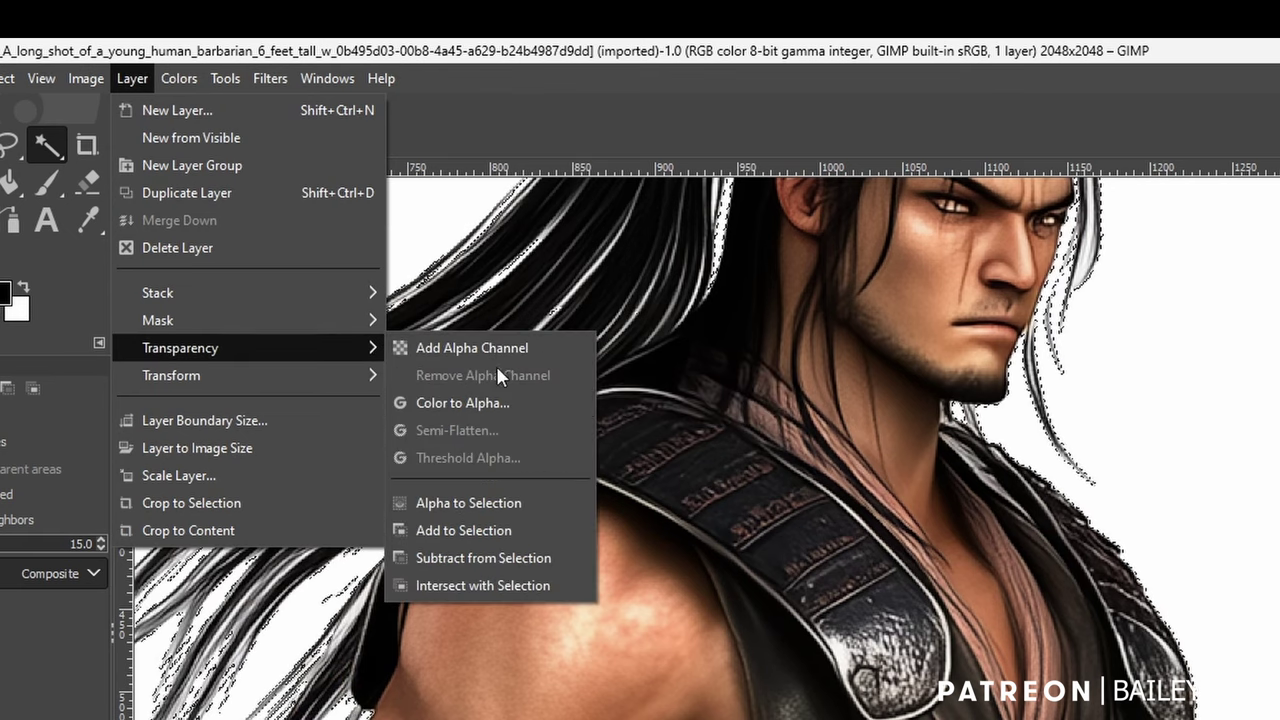
{"action": "left_click", "coordinate": [477, 403]}
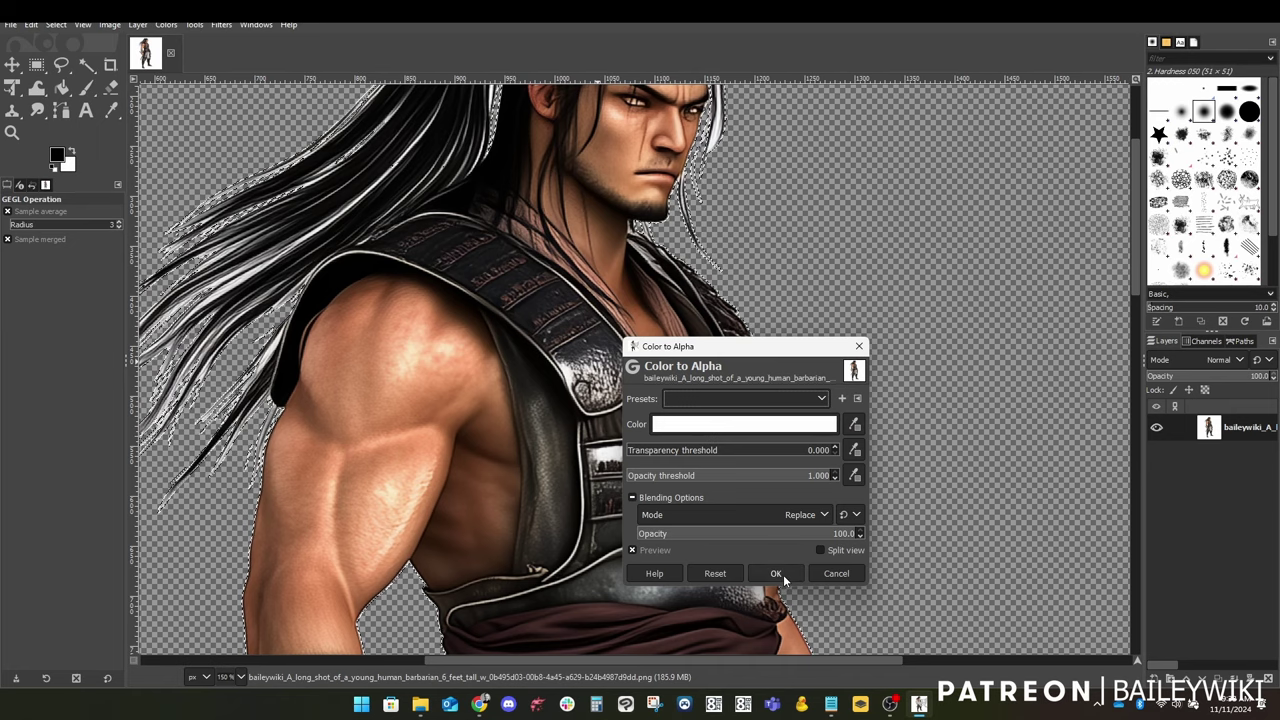
{"action": "left_click", "coordinate": [783, 574]}
{"action": "scroll", "coordinate": [712, 327], "scroll_direction": "down", "scroll_amount": 6}
{"action": "scroll", "coordinate": [712, 327], "scroll_direction": "up", "scroll_amount": 4}
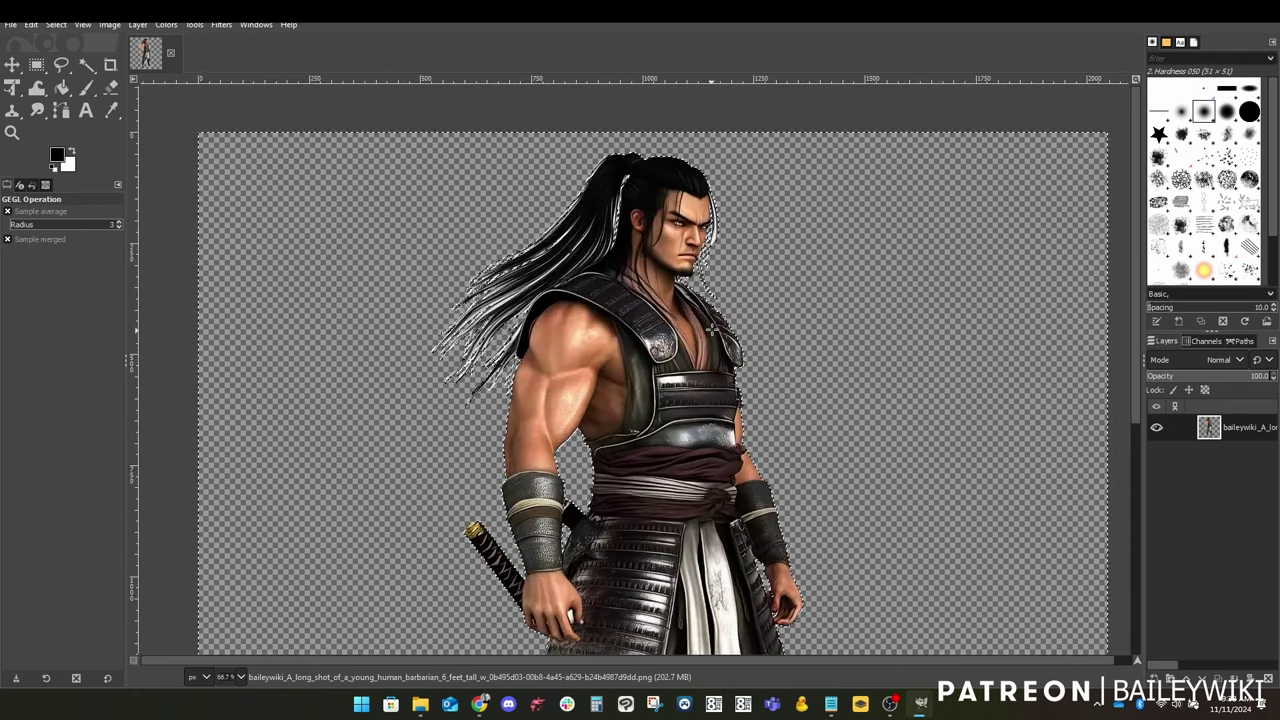
{"action": "scroll", "coordinate": [593, 445], "scroll_direction": "down", "scroll_amount": 2}
{"action": "scroll", "coordinate": [616, 291], "scroll_direction": "up", "scroll_amount": 4}
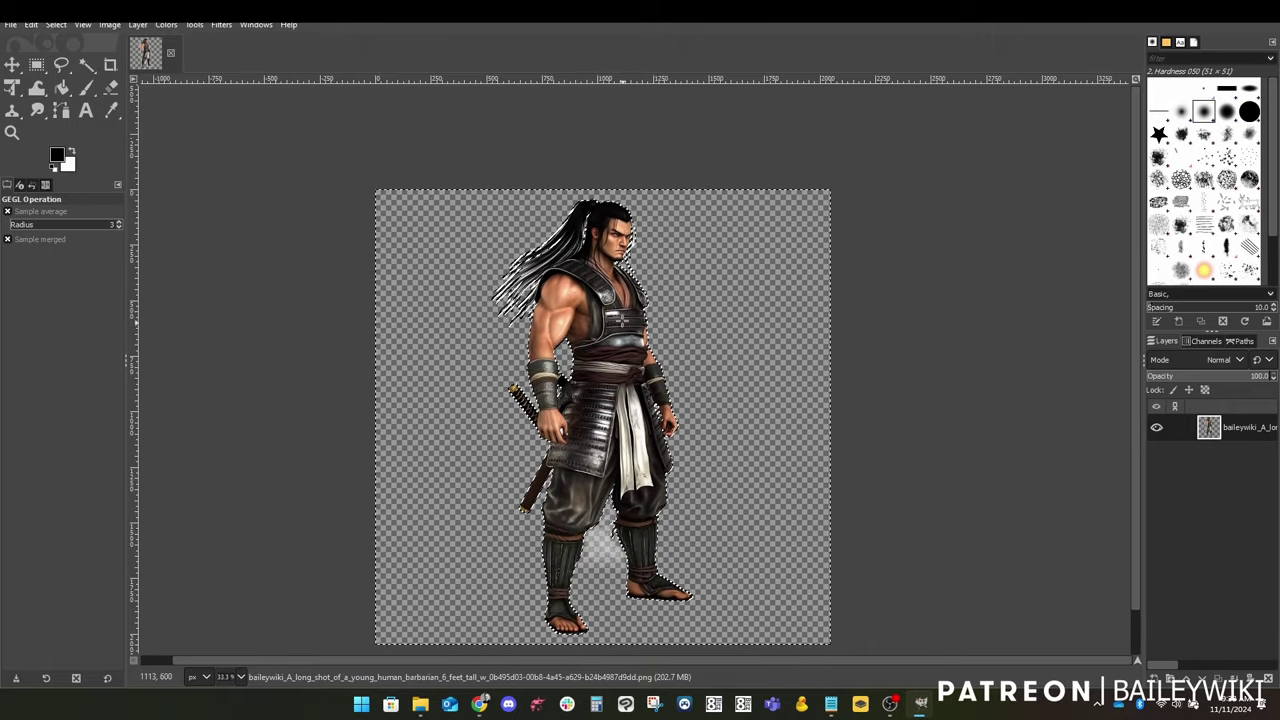
{"action": "scroll", "coordinate": [616, 291], "scroll_direction": "down", "scroll_amount": 2}
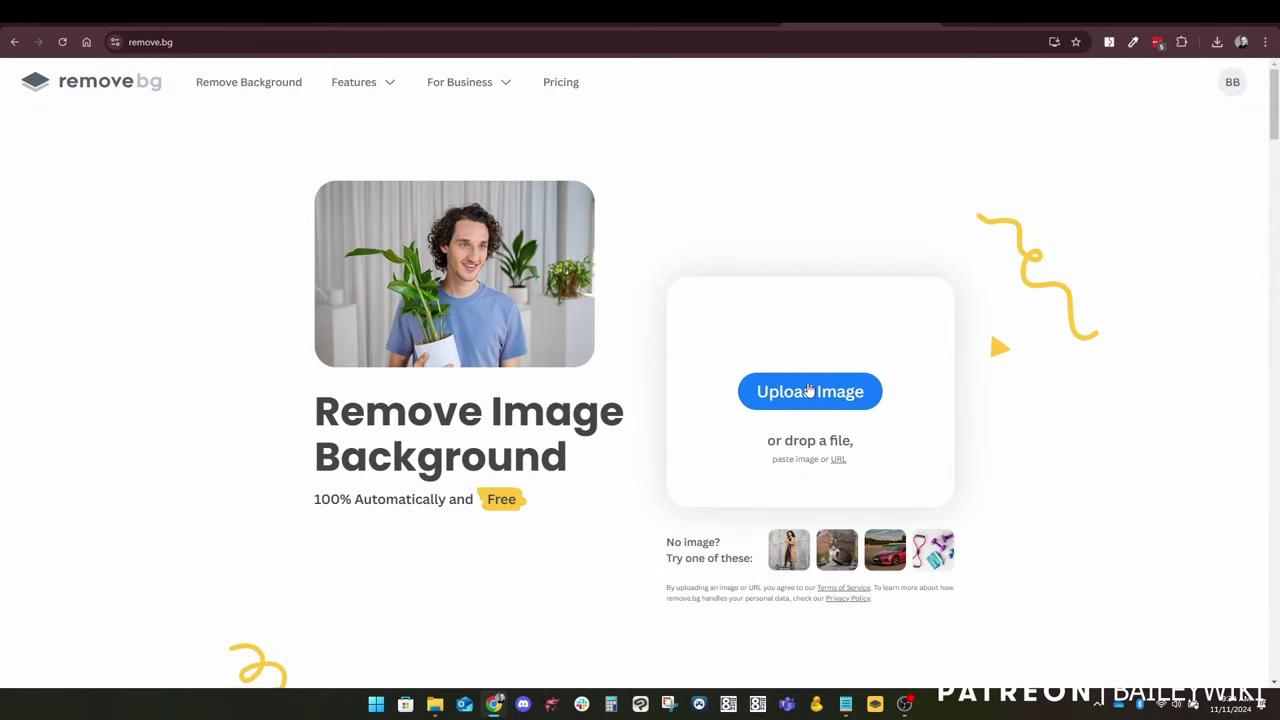
Switch to remove.bg in the browser, paste in the barbarian image for background removal, and examine the cut-out up close
{"action": "key", "text": "ctrl+v"}
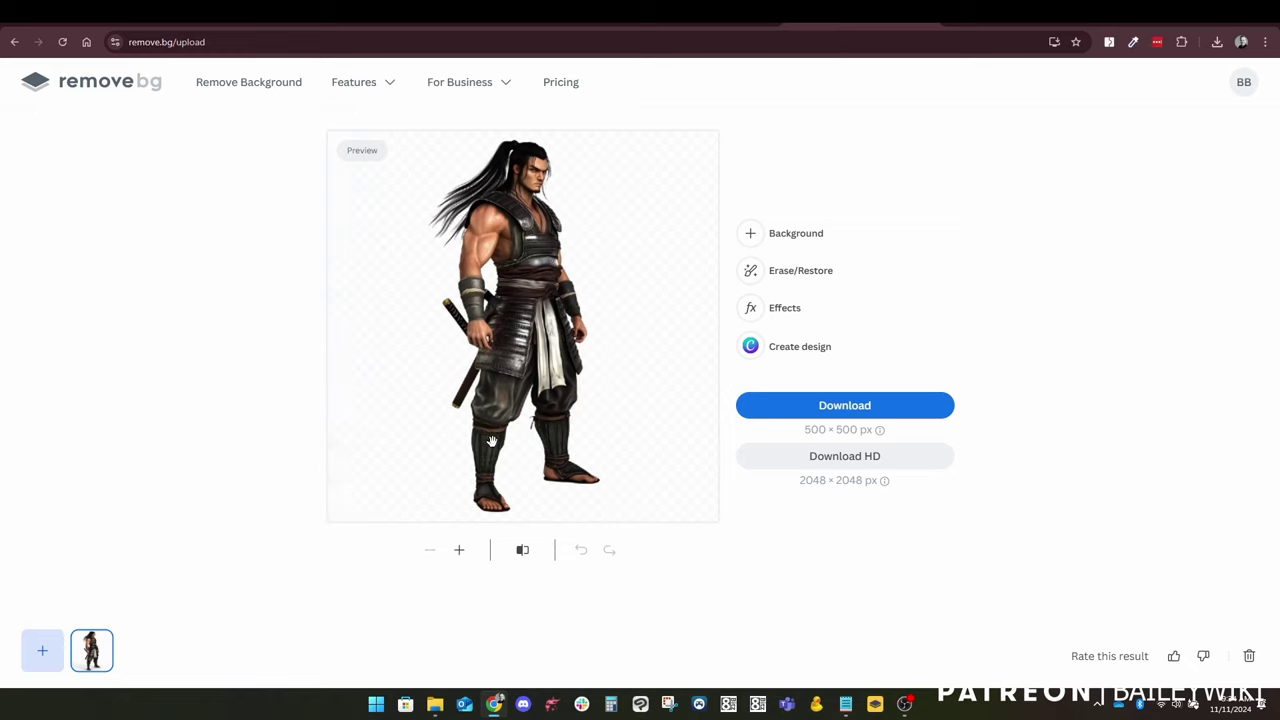
{"action": "scroll", "coordinate": [502, 348], "scroll_direction": "up", "scroll_amount": 3}
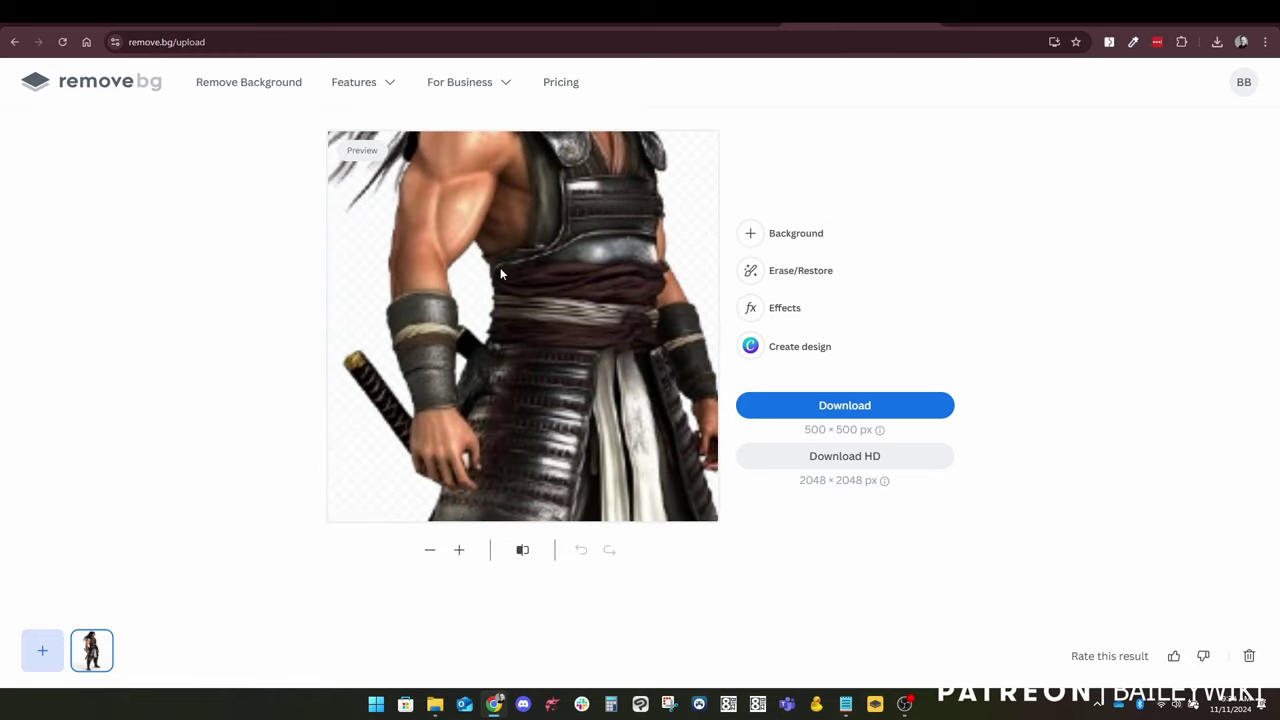
{"action": "scroll", "coordinate": [500, 267], "scroll_direction": "down", "scroll_amount": 3}
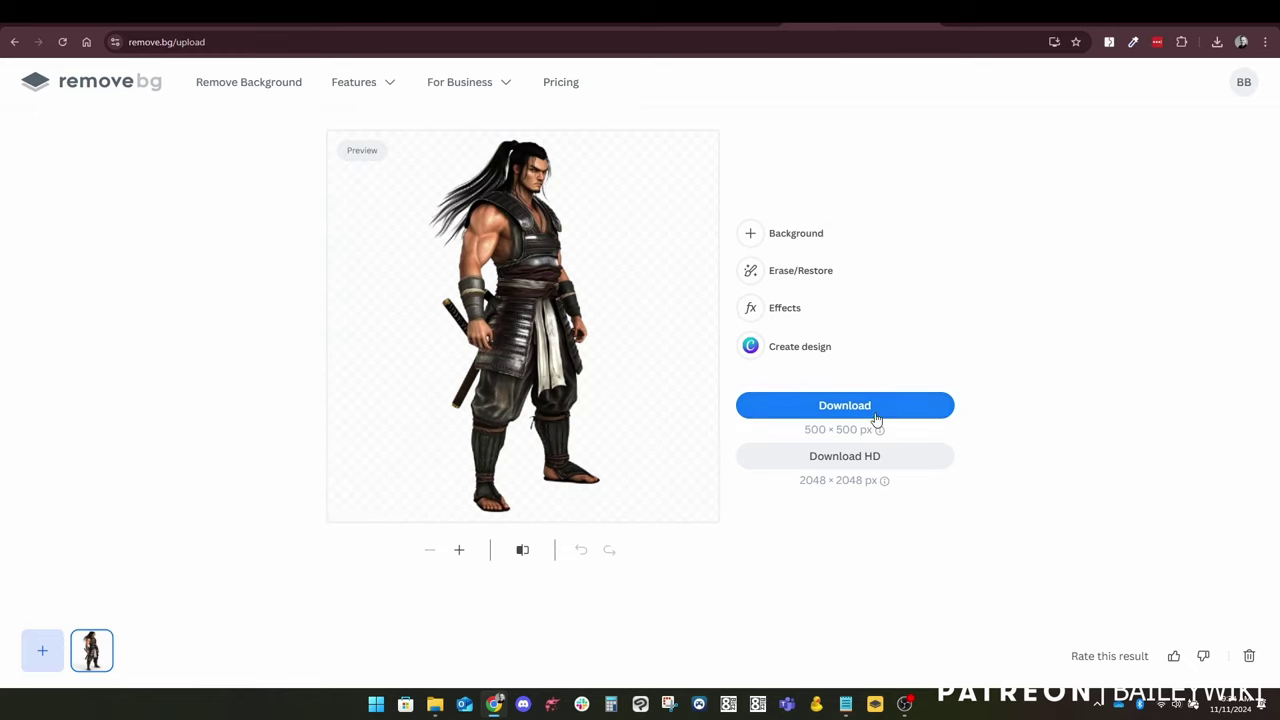
Download the cut-out in HD for 1 credit and save it as a PNG in the characters folder under the suggested name
{"action": "left_click", "coordinate": [848, 458]}
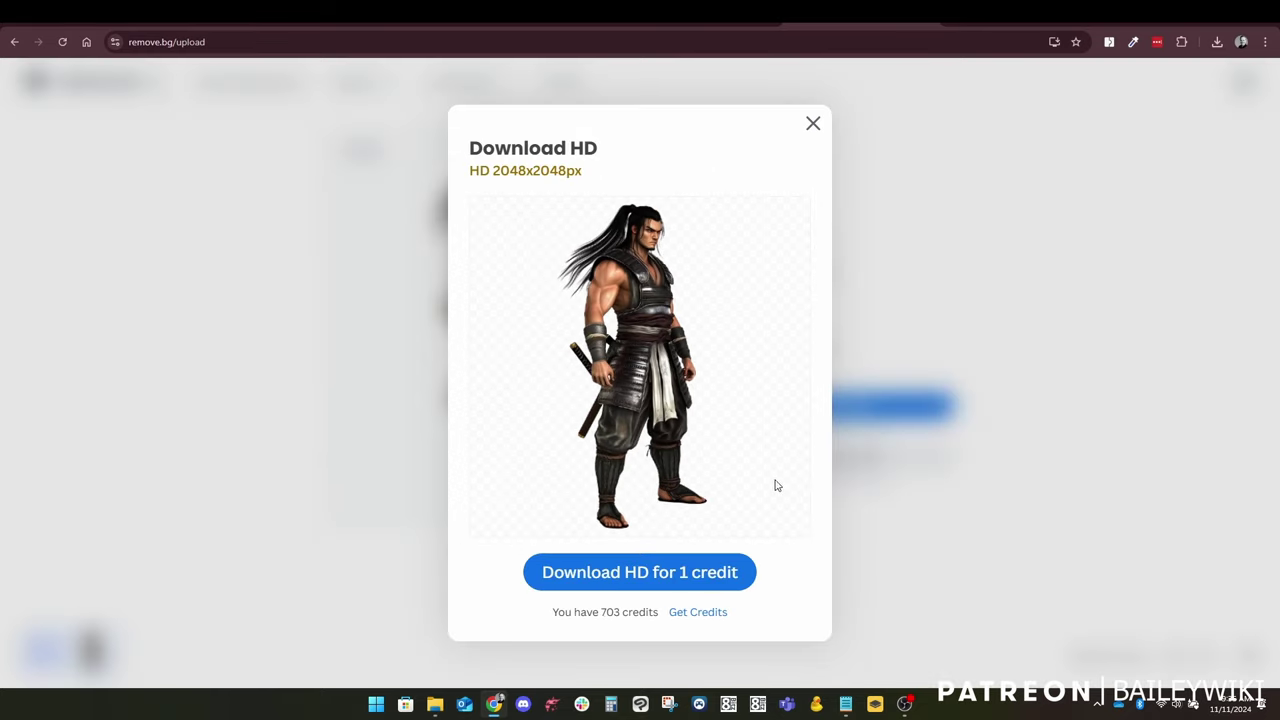
{"action": "left_click", "coordinate": [642, 573]}
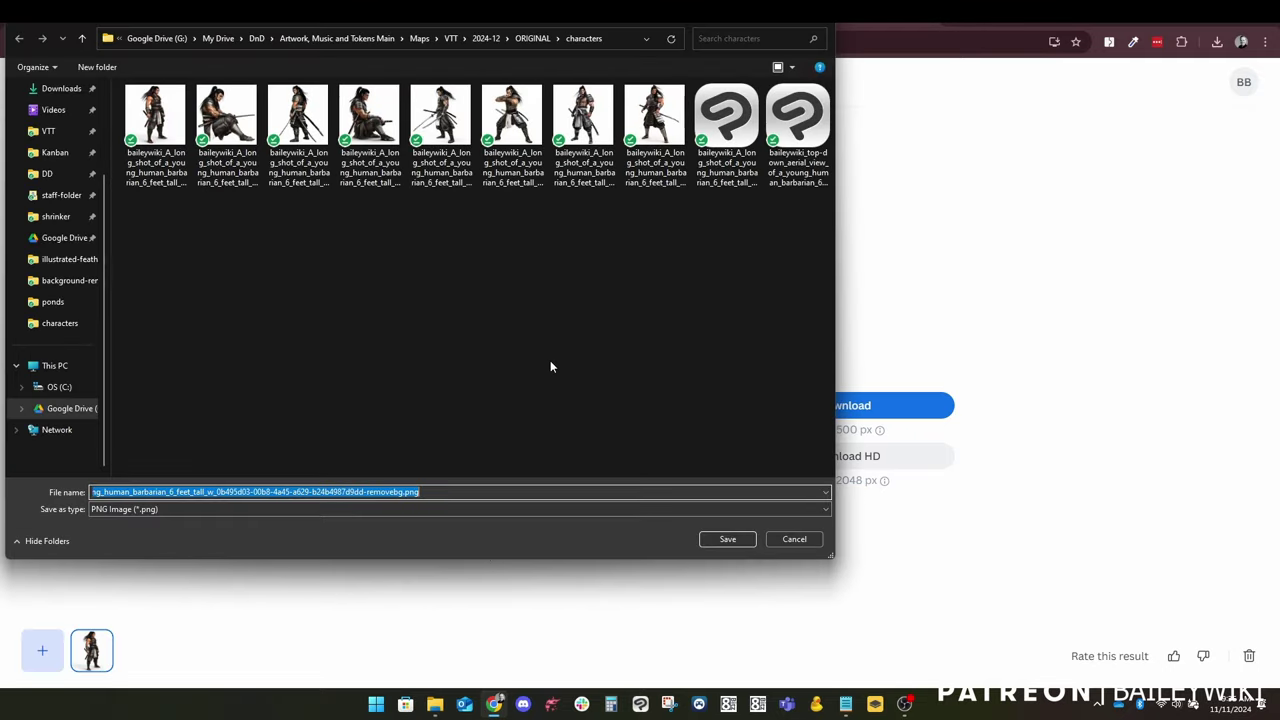
{"action": "left_click", "coordinate": [714, 540]}
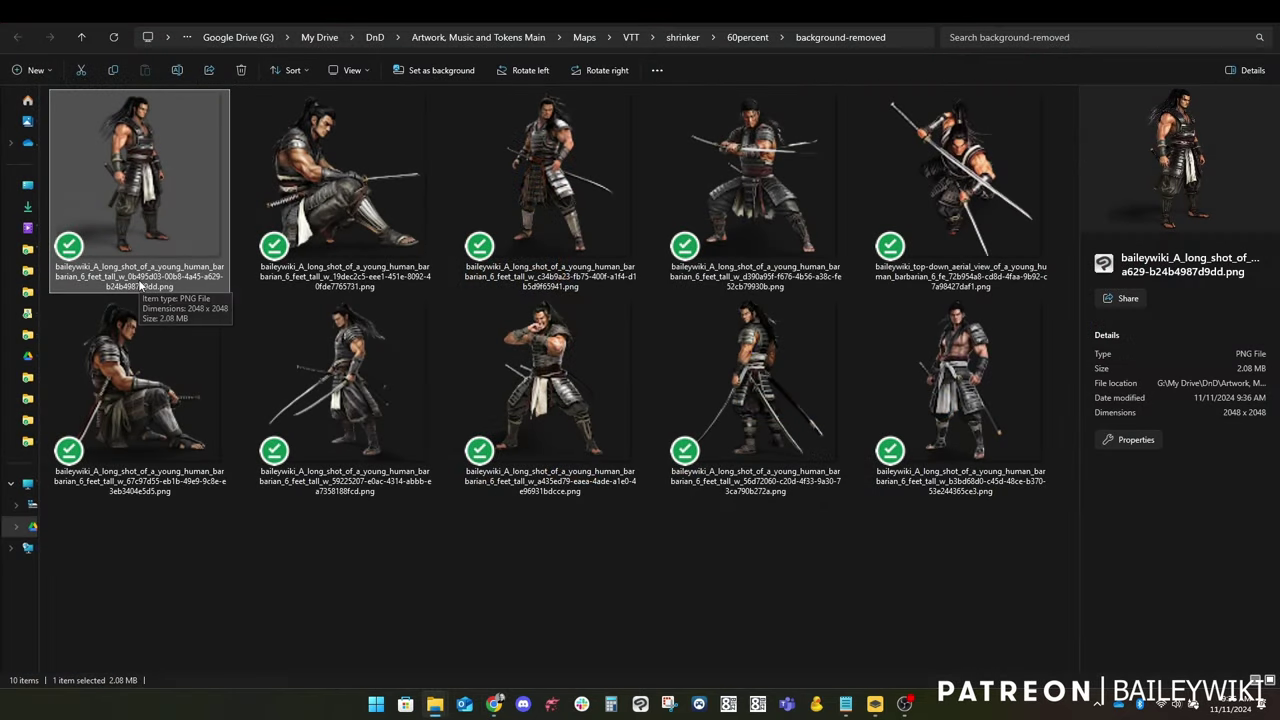
Rename the first image in the background-removed folder as human_barbarian_pose_01.png
{"action": "key", "text": "F2"}
{"action": "type", "text": "hum"}
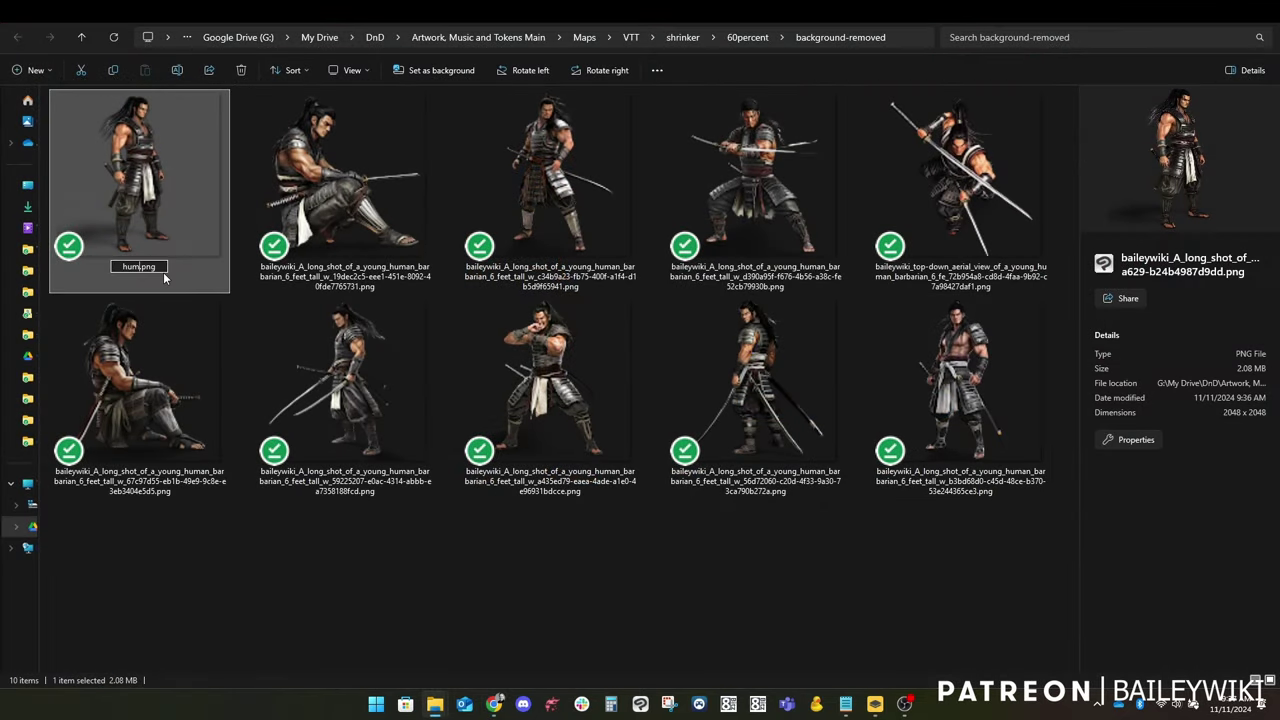
{"action": "type", "text": "an_barbarian_po"}
{"action": "type", "text": "se_"}
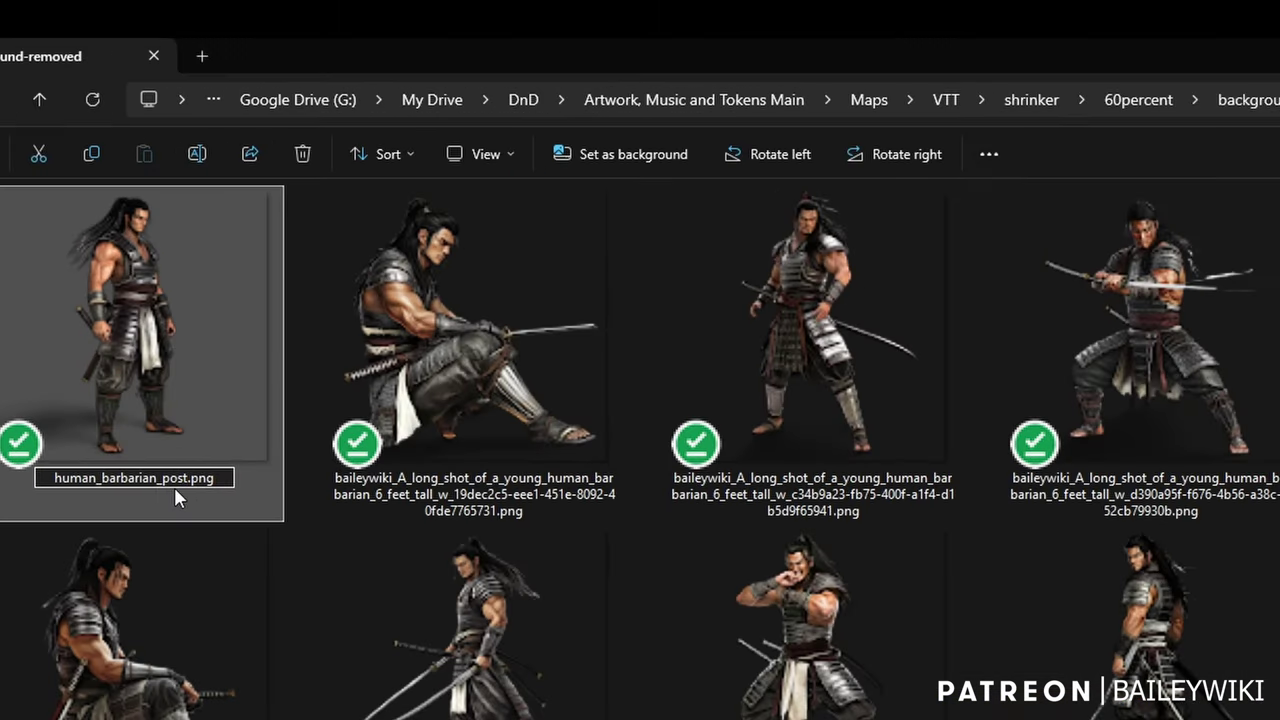
{"action": "type", "text": "01"}
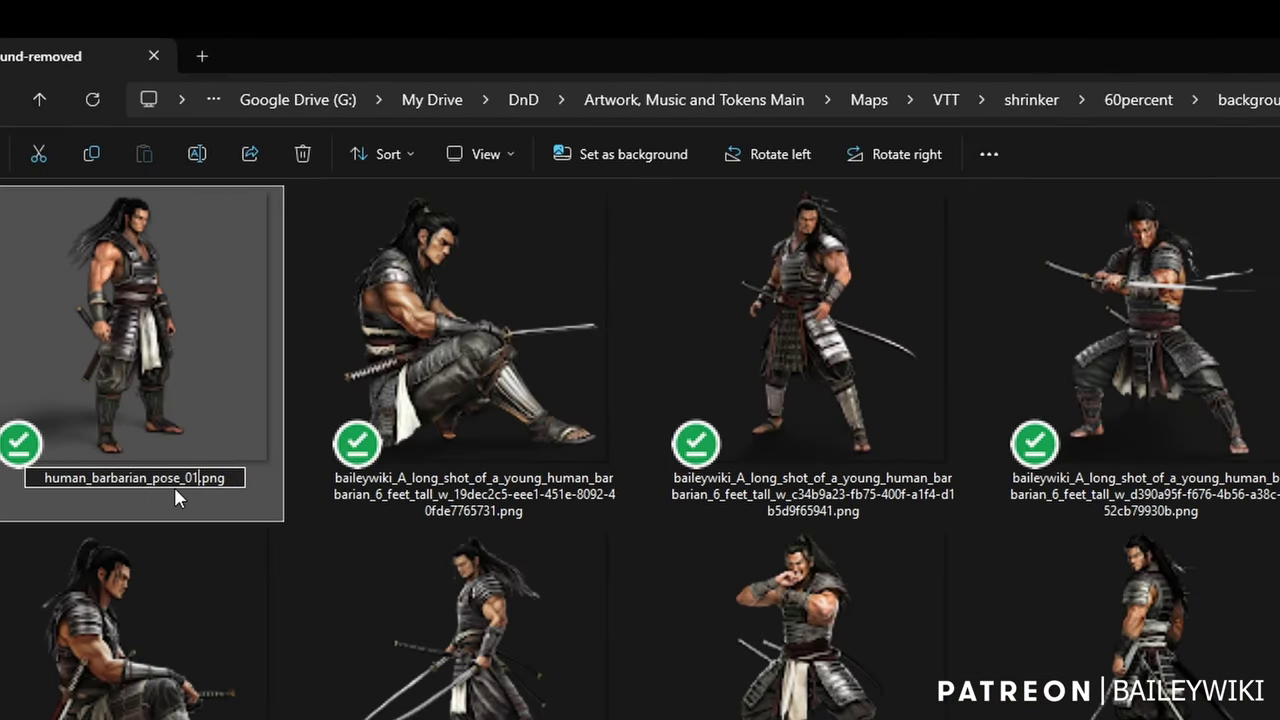
Copy the prefix human_barbarian_pose_ from the first file's name and use it as the second image's name
{"action": "left_click_drag", "start_coordinate": [183, 478], "coordinate": [70, 478]}
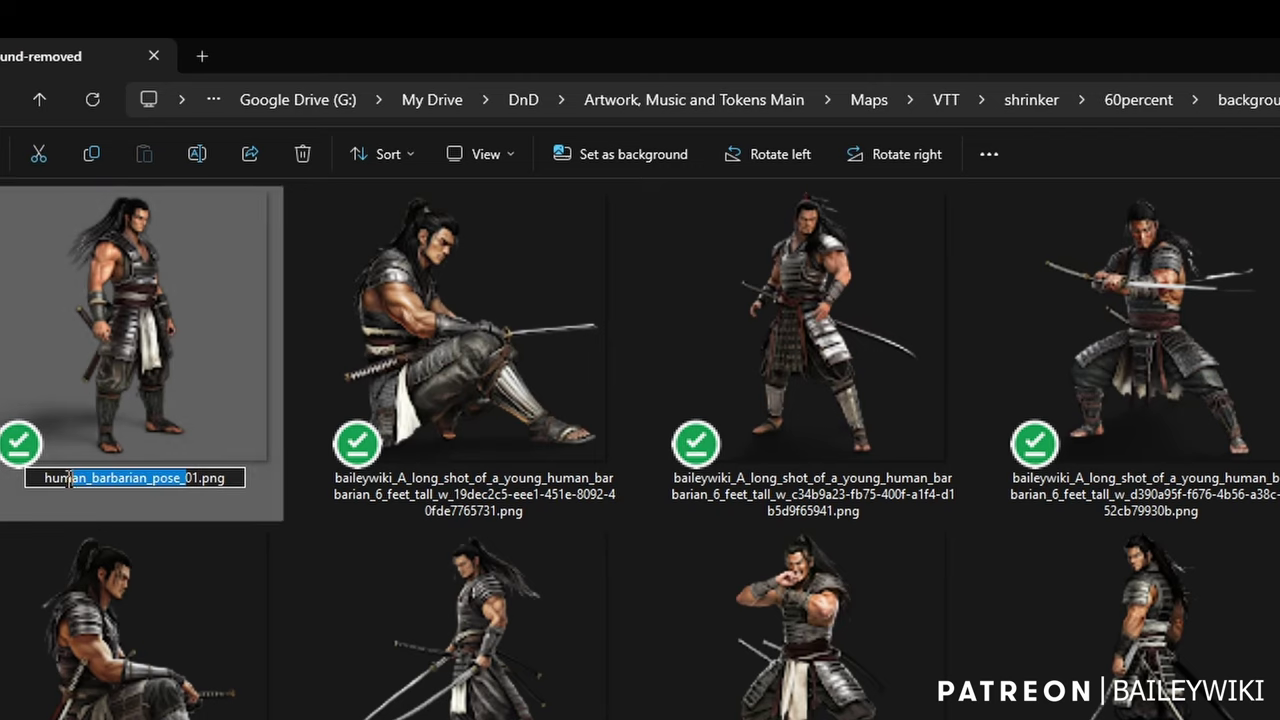
{"action": "key", "text": "ctrl+c"}
{"action": "key", "text": "Tab"}
{"action": "key", "text": "ctrl+v"}
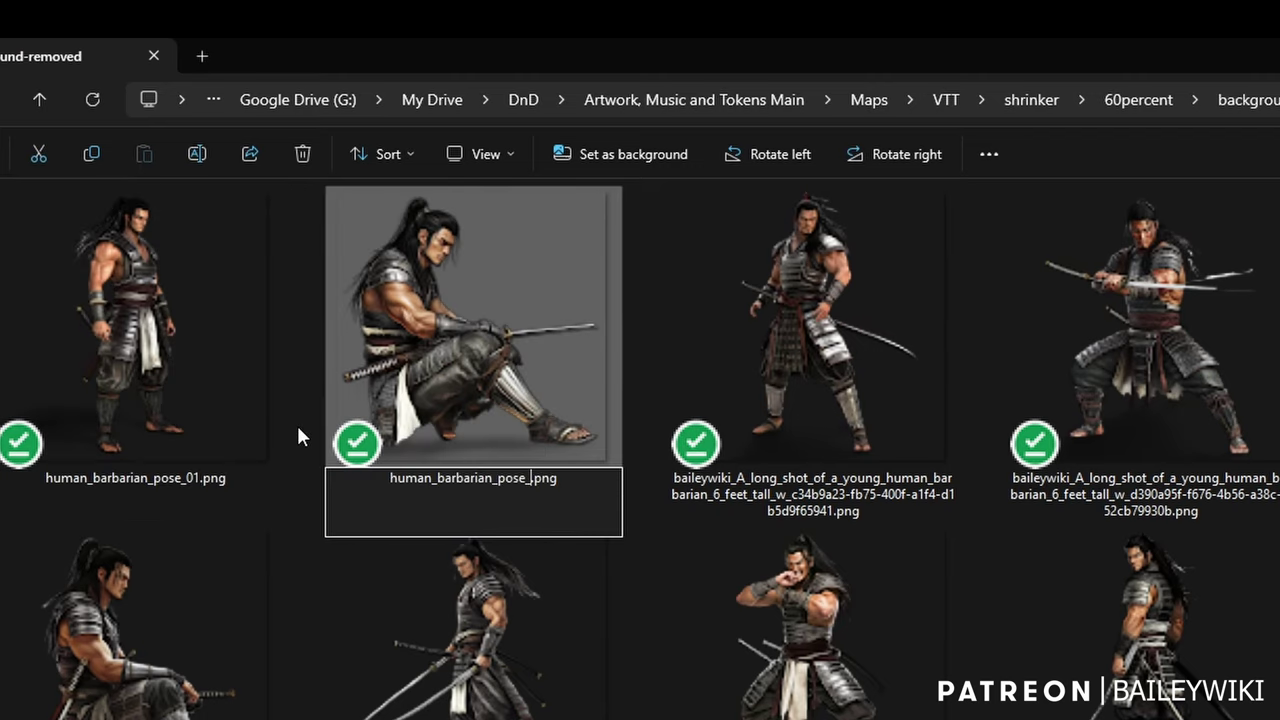
Rename the third and fourth images as human_barbarian_pose_02.png and human_barbarian_pose_03.png using the copied prefix
{"action": "key", "text": "Tab"}
{"action": "key", "text": "ctrl+v"}
{"action": "type", "text": "02"}
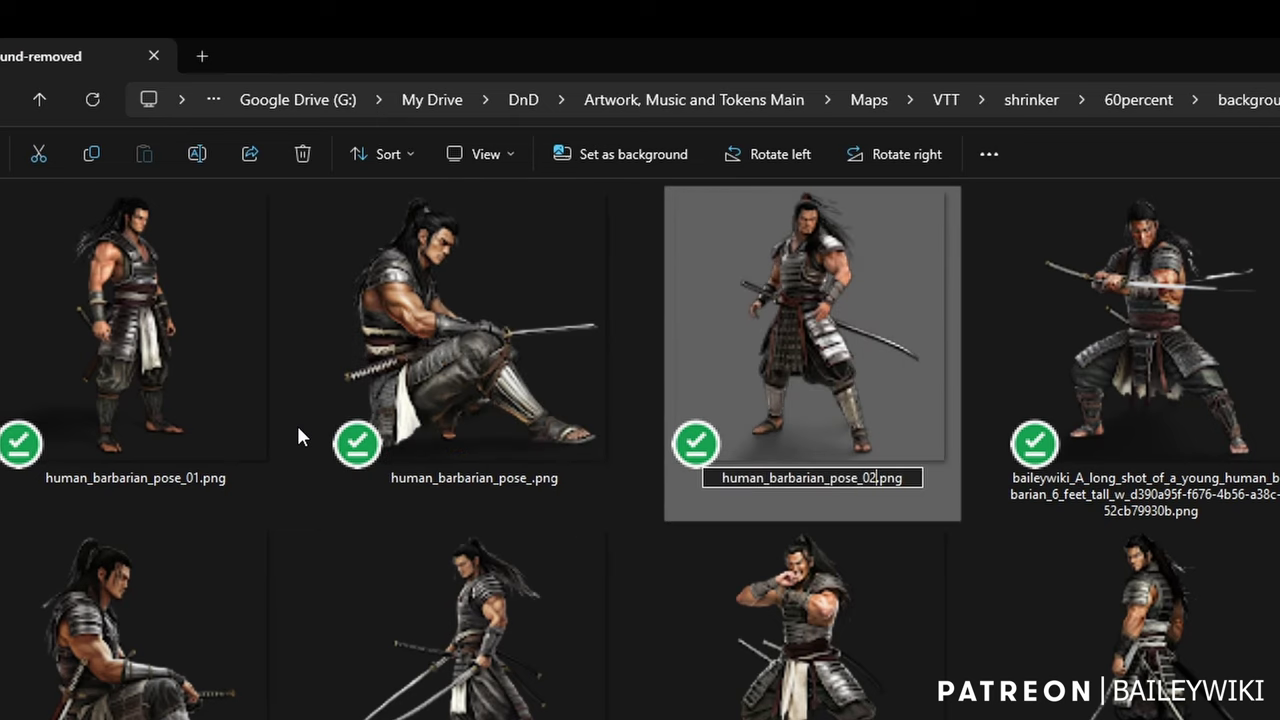
{"action": "key", "text": "Tab"}
{"action": "key", "text": "ctrl+v"}
{"action": "type", "text": "03"}
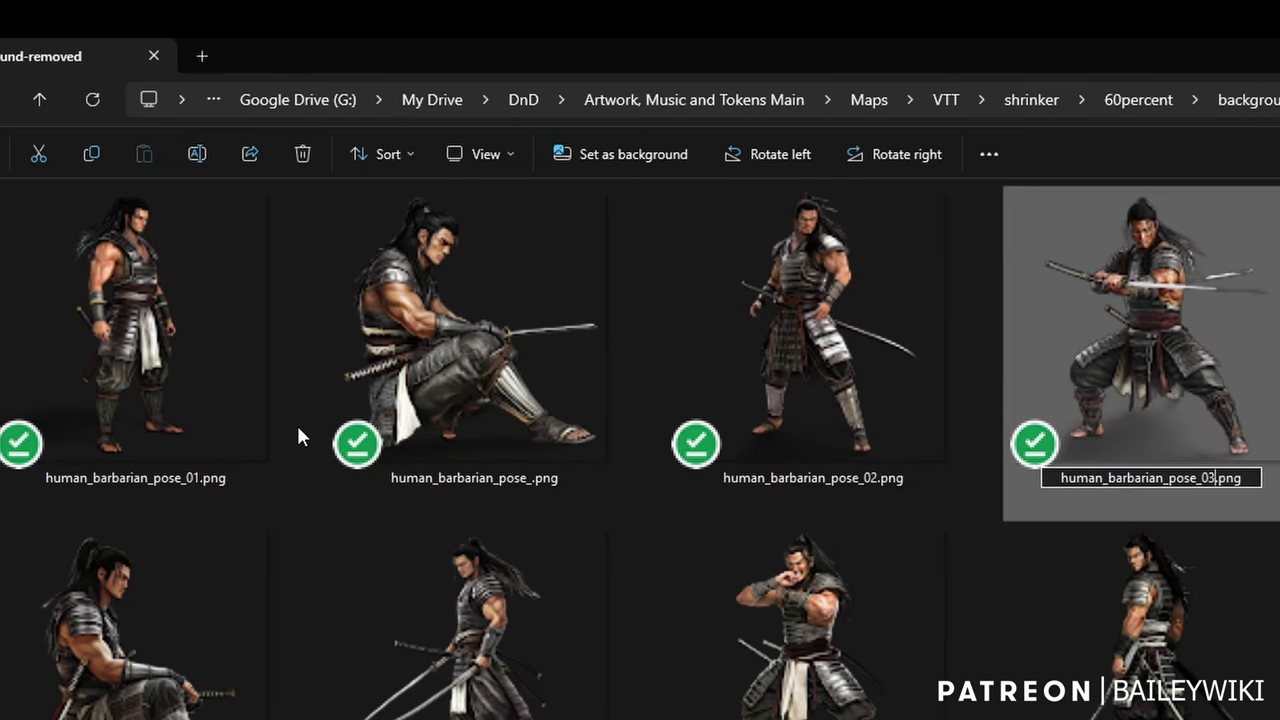
{"action": "key", "text": "Return"}
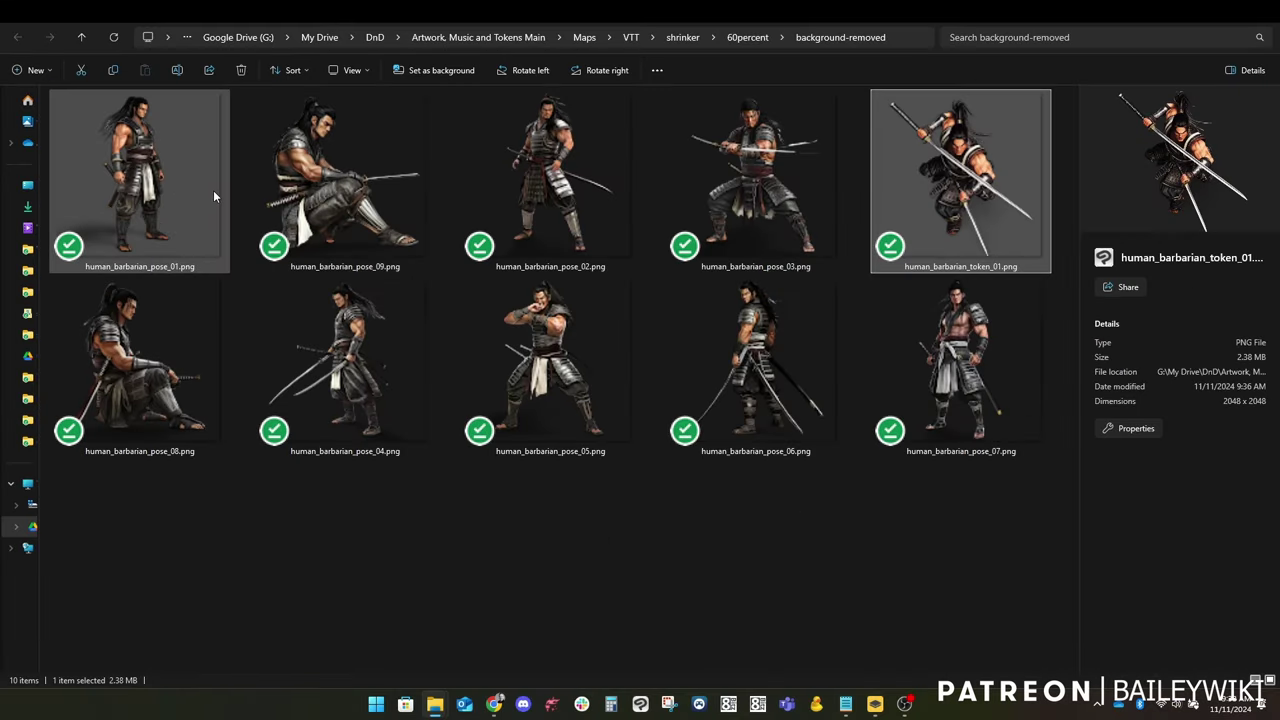
Open human_barbarian_pose_01.png in Clip Studio Paint and erase the outer edge of the floor shadow with a size 316 Soft eraser
{"action": "left_click", "coordinate": [150, 197]}
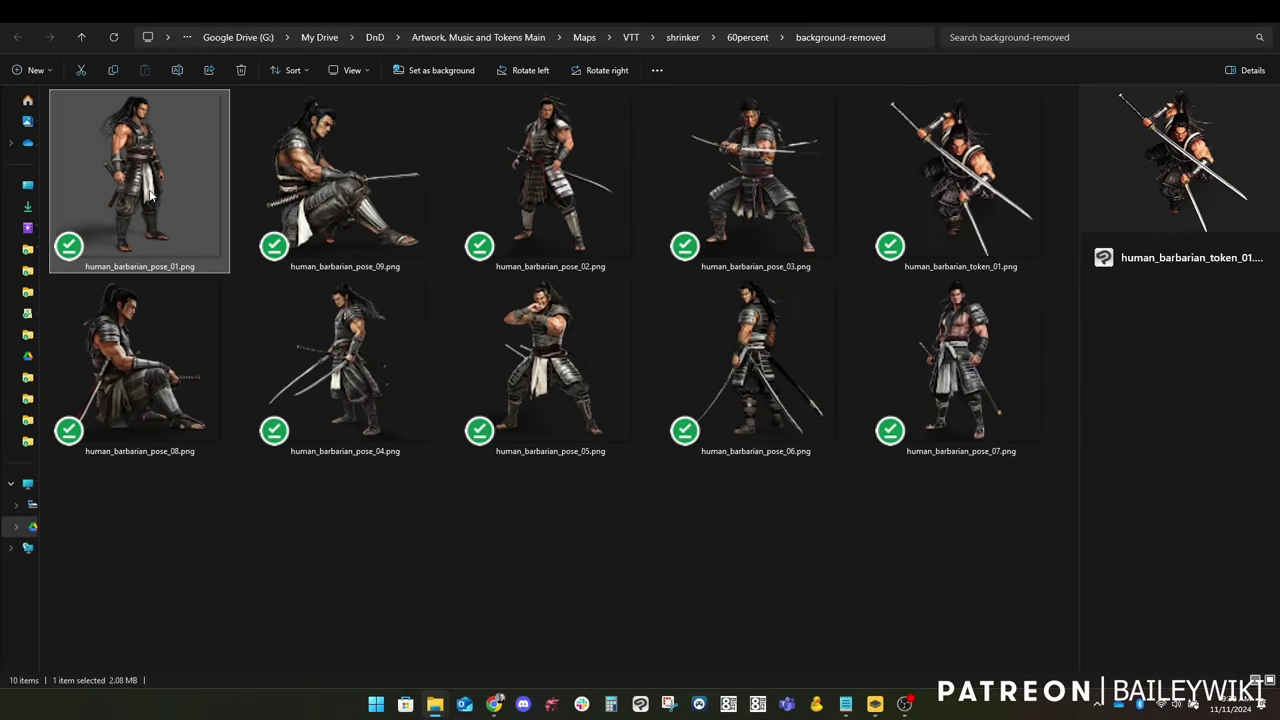
{"action": "double_click", "coordinate": [150, 197]}
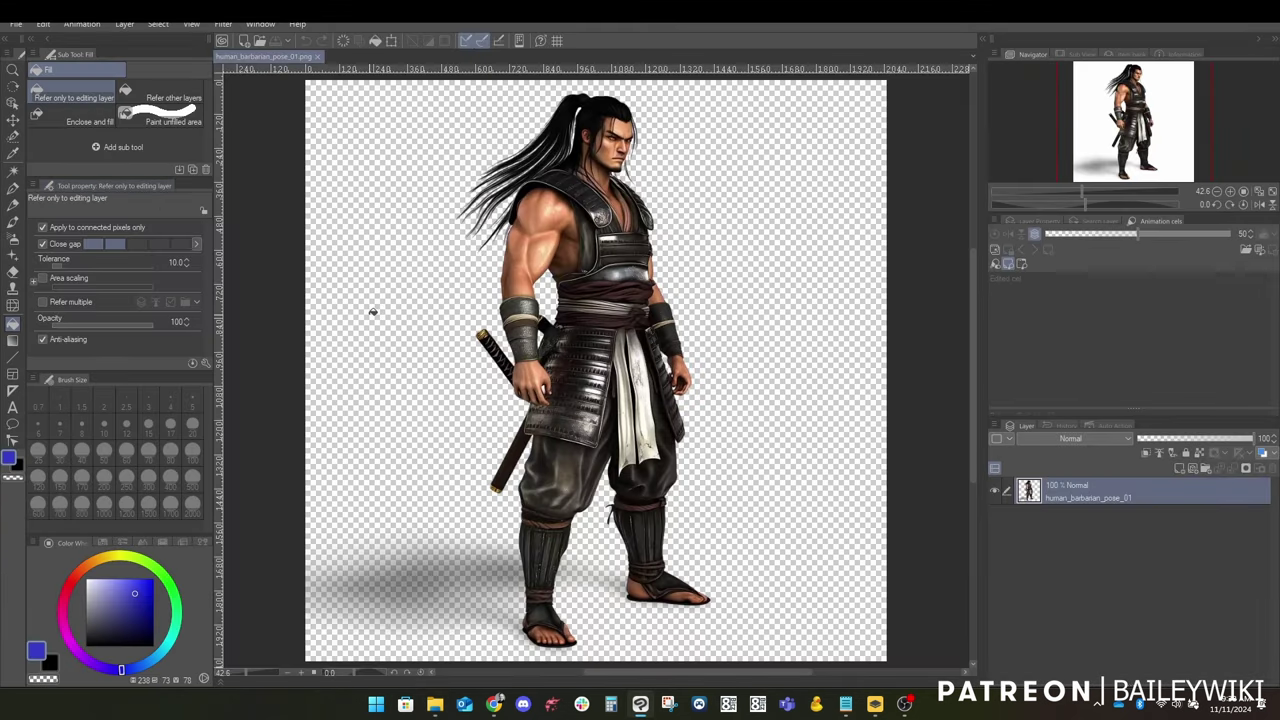
{"action": "left_click_drag", "start_coordinate": [408, 448], "coordinate": [408, 355]}
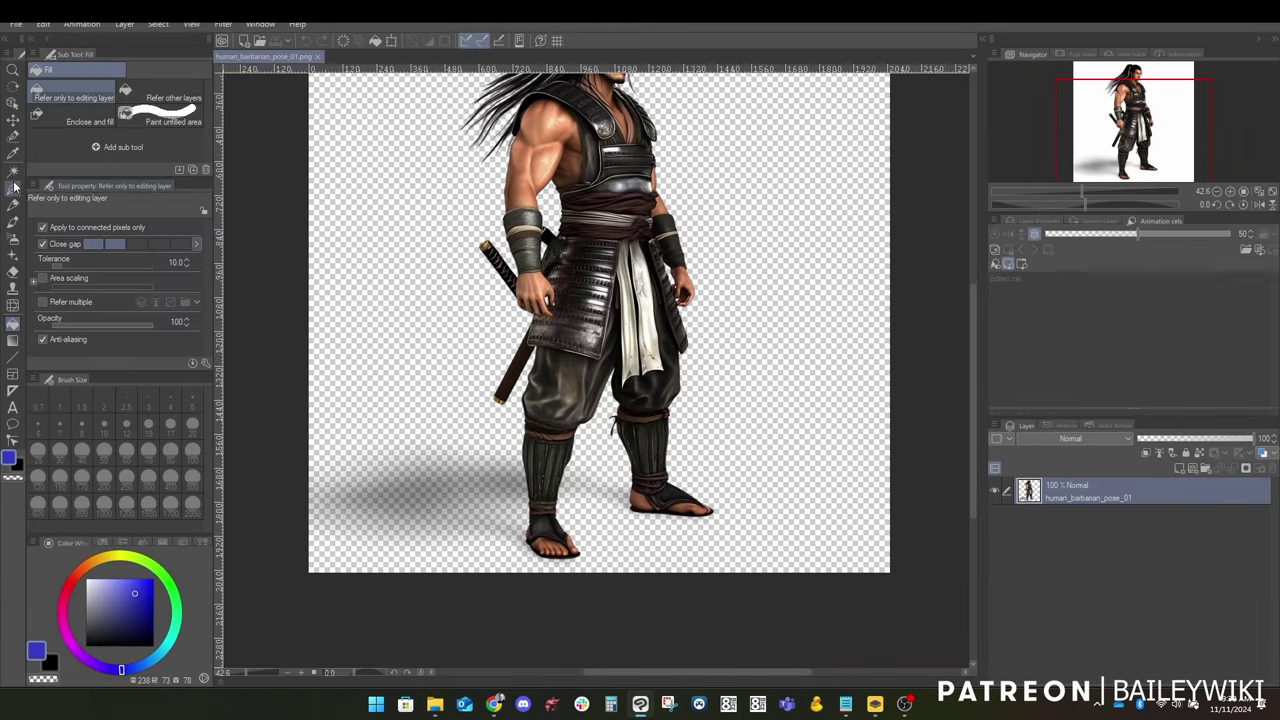
{"action": "left_click", "coordinate": [12, 271]}
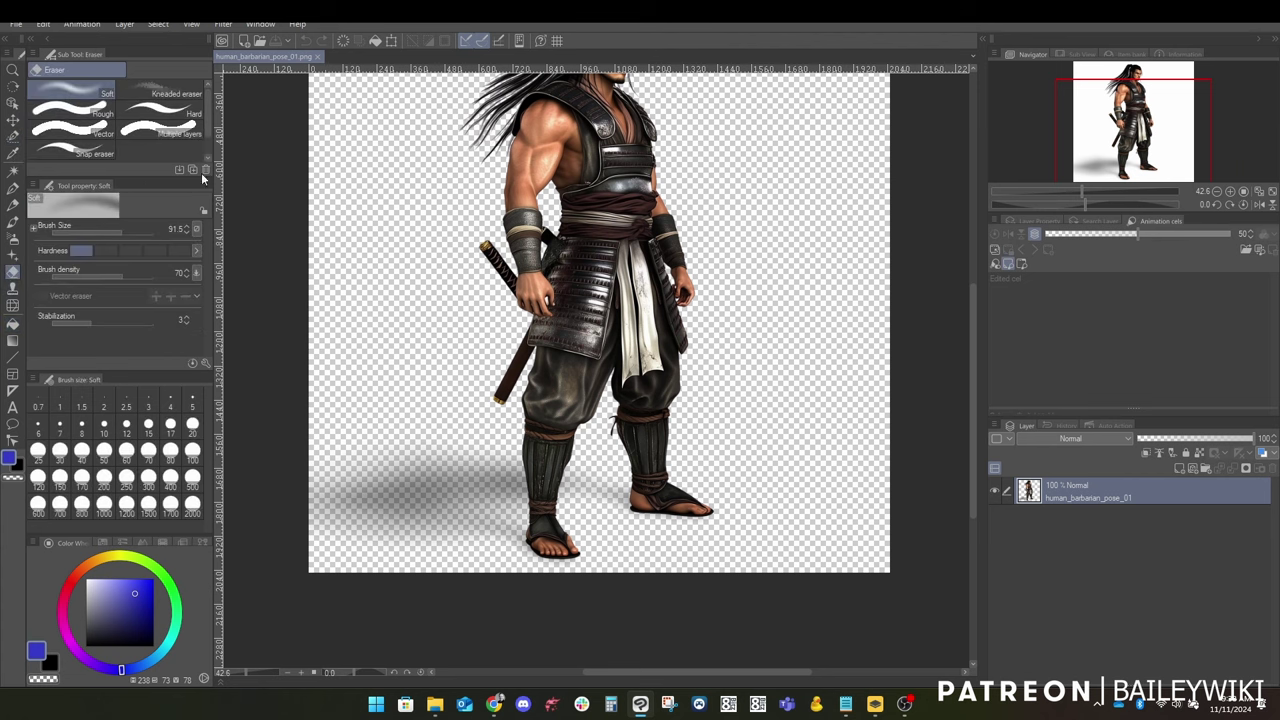
{"action": "left_click_drag", "start_coordinate": [302, 416], "coordinate": [300, 391], "text": "ctrl+alt"}
{"action": "mouse_move", "coordinate": [303, 458]}
{"action": "left_mouse_down"}
{"action": "mouse_move", "coordinate": [336, 595]}
{"action": "mouse_move", "coordinate": [355, 570]}
{"action": "left_mouse_up"}
{"action": "left_click_drag", "start_coordinate": [752, 293], "coordinate": [743, 447]}
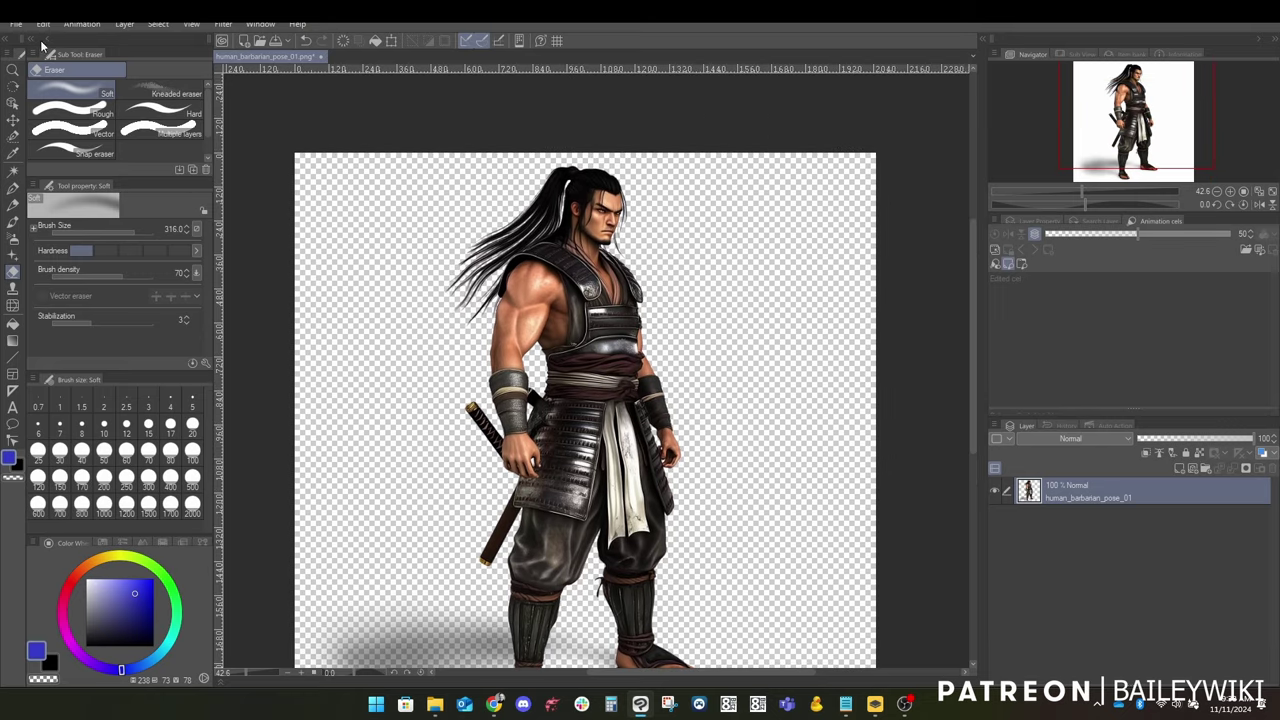
Save the edited image and import human_barbarian_pose_08.png and human_barbarian_pose_09.png into it as layers
{"action": "left_click", "coordinate": [16, 24]}
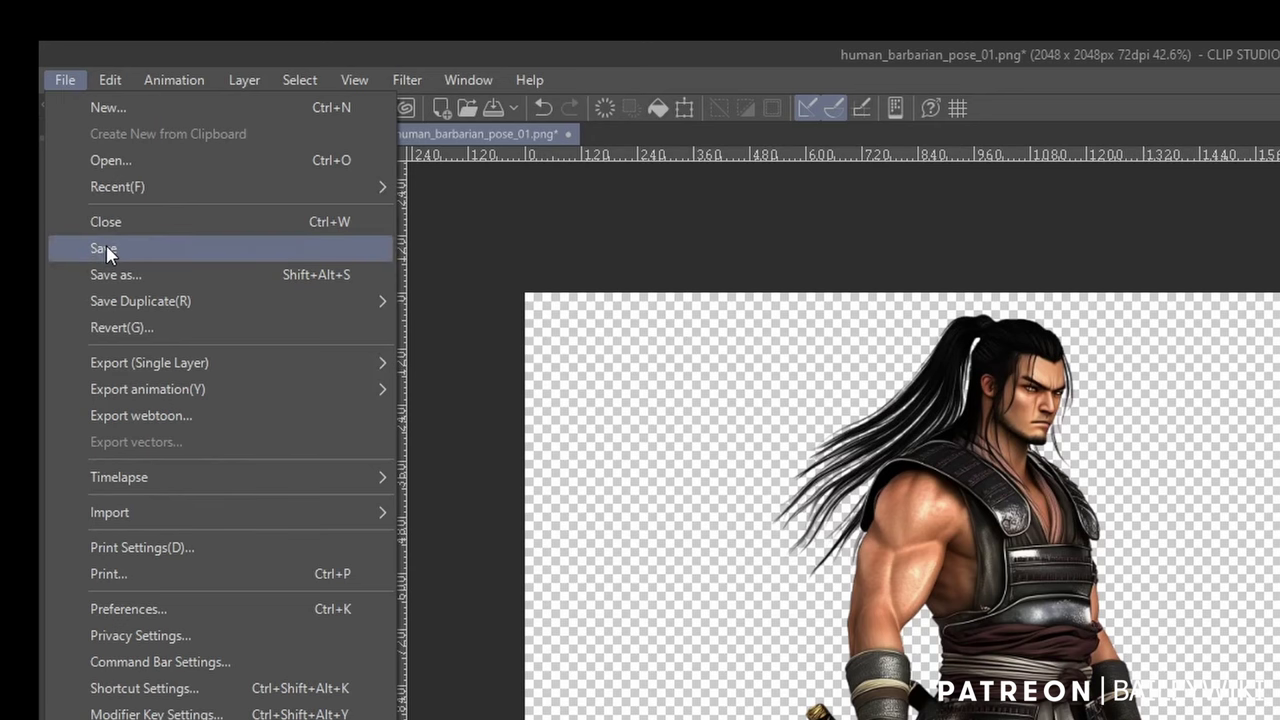
{"action": "left_click", "coordinate": [39, 127]}
{"action": "left_click", "coordinate": [65, 82]}
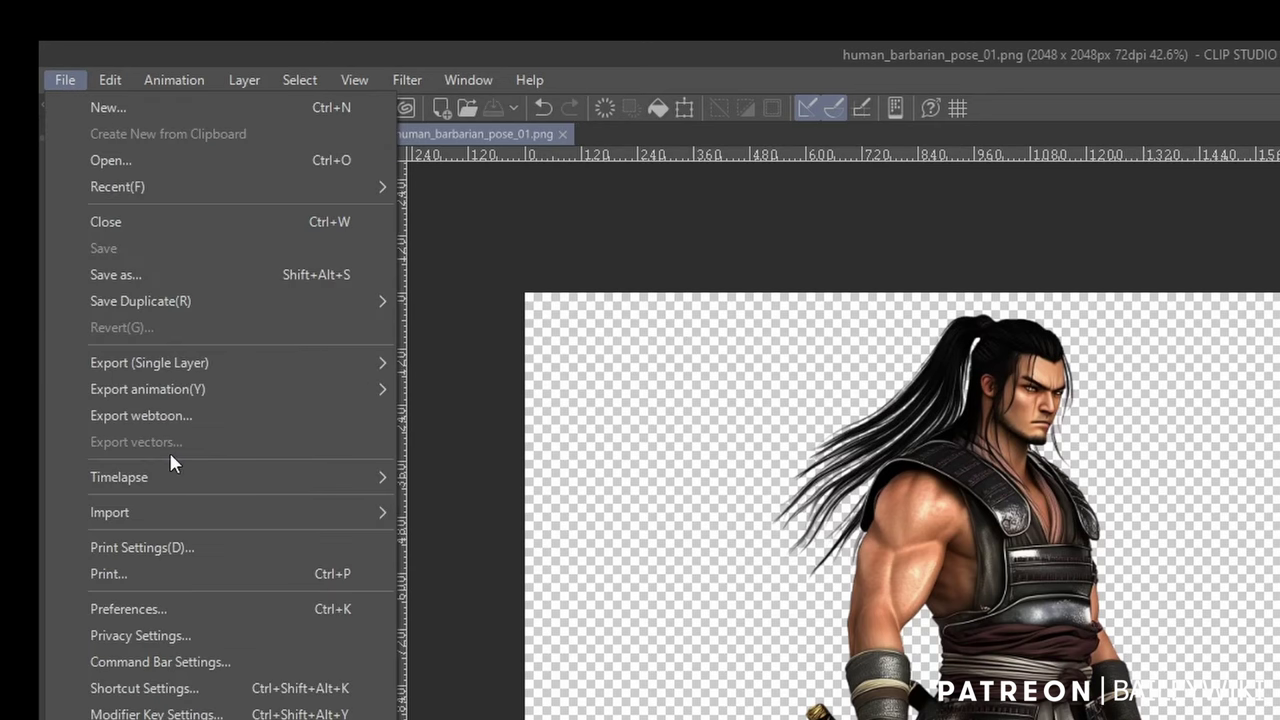
{"action": "mouse_move", "coordinate": [171, 516]}
{"action": "left_click", "coordinate": [452, 525]}
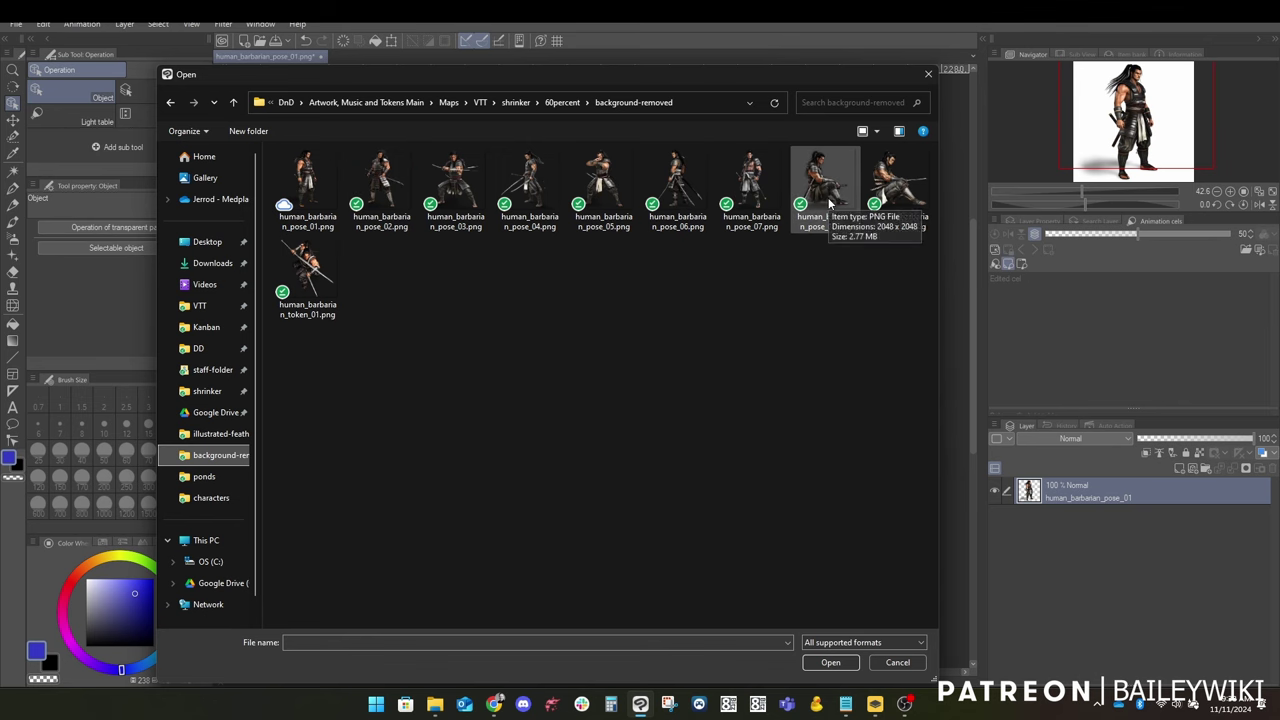
{"action": "left_click", "coordinate": [829, 204]}
{"action": "left_click", "coordinate": [891, 203], "text": "ctrl"}
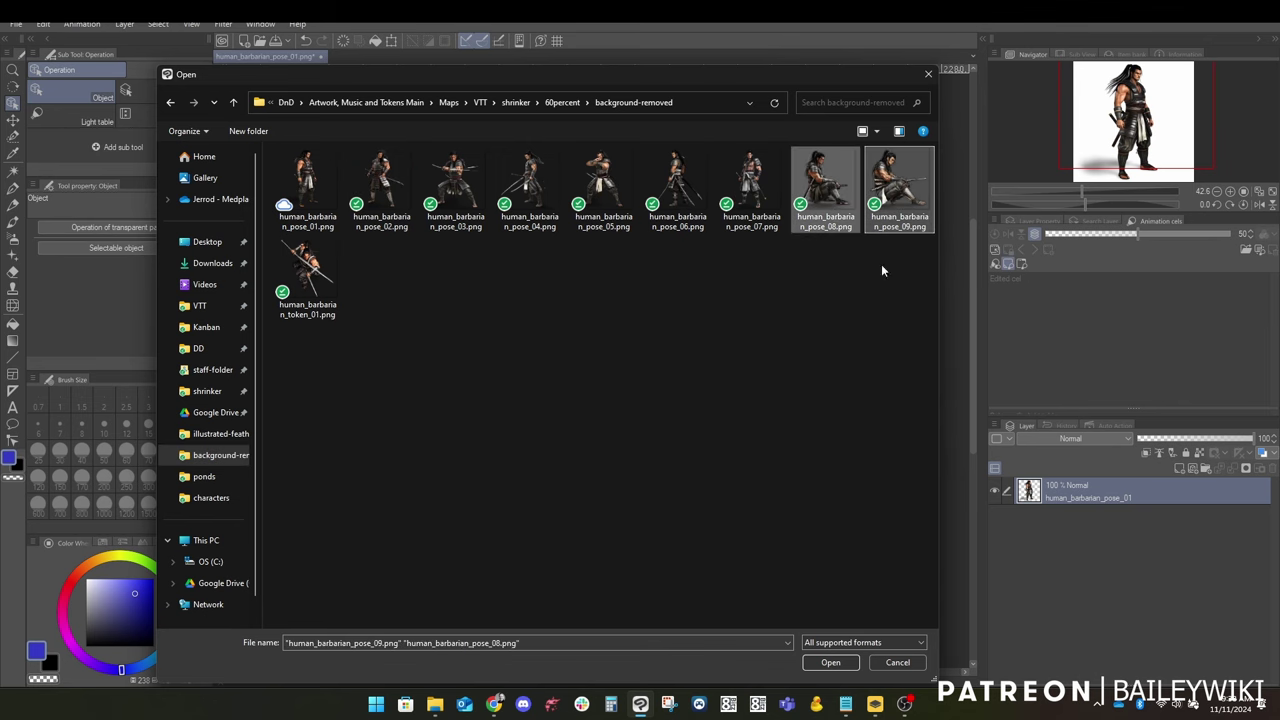
{"action": "left_click", "coordinate": [856, 662]}
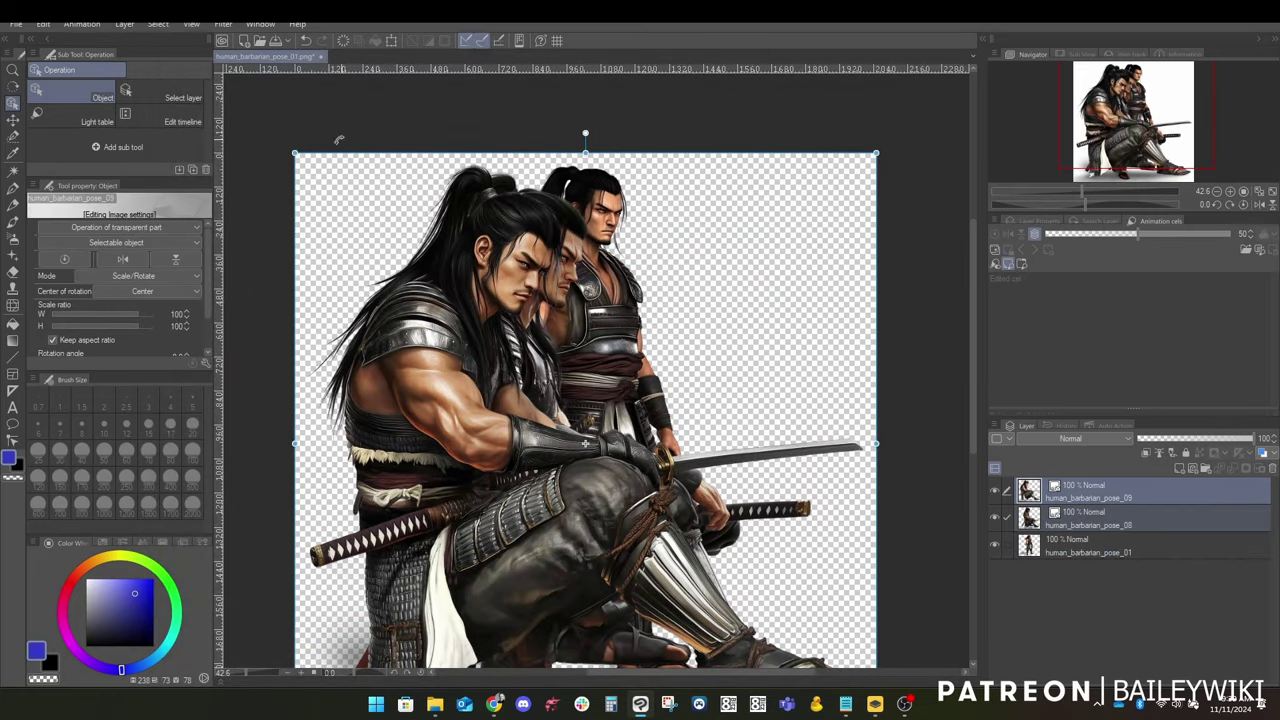
Scale the human_barbarian_pose_09 layer to 67% and place it in front of the standing figure's lower half
{"action": "left_click_drag", "start_coordinate": [295, 153], "coordinate": [538, 343]}
{"action": "left_click_drag", "start_coordinate": [606, 512], "coordinate": [541, 397]}
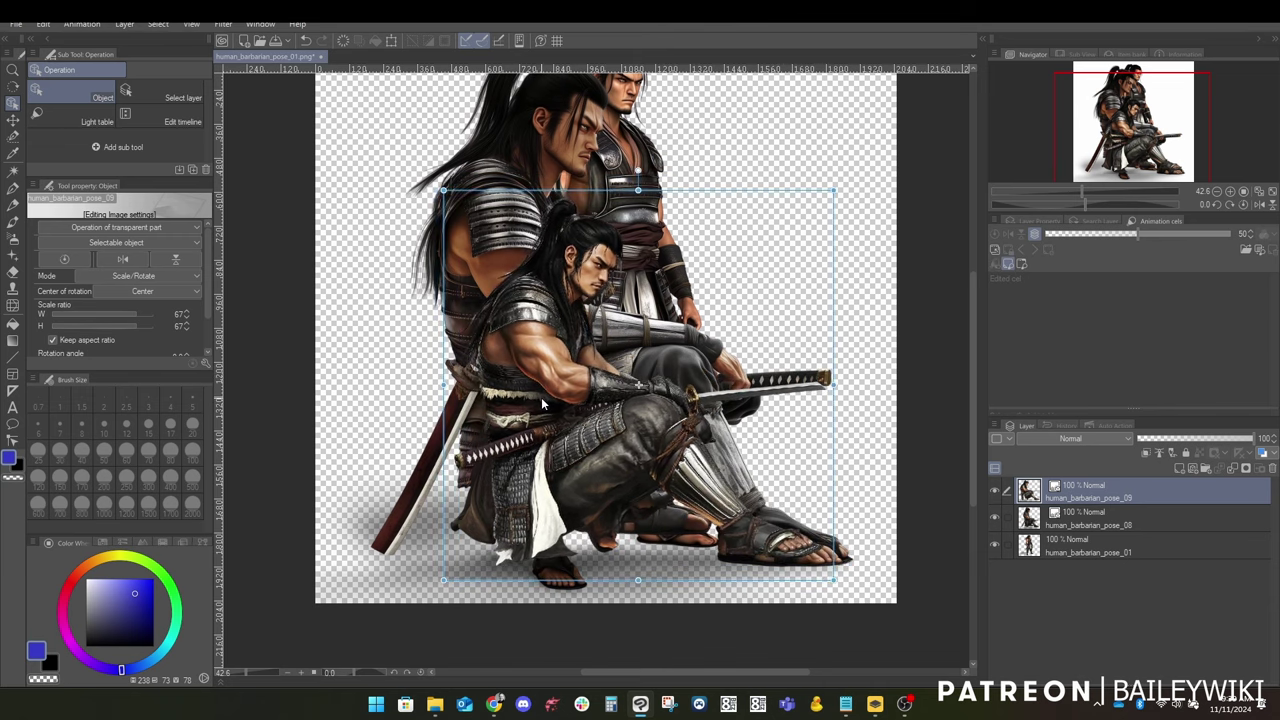
Scale the human_barbarian_pose_08 layer to 71% and place it at the standing figure's feet, overlapping the other crouching figure
{"action": "left_click", "coordinate": [1092, 519]}
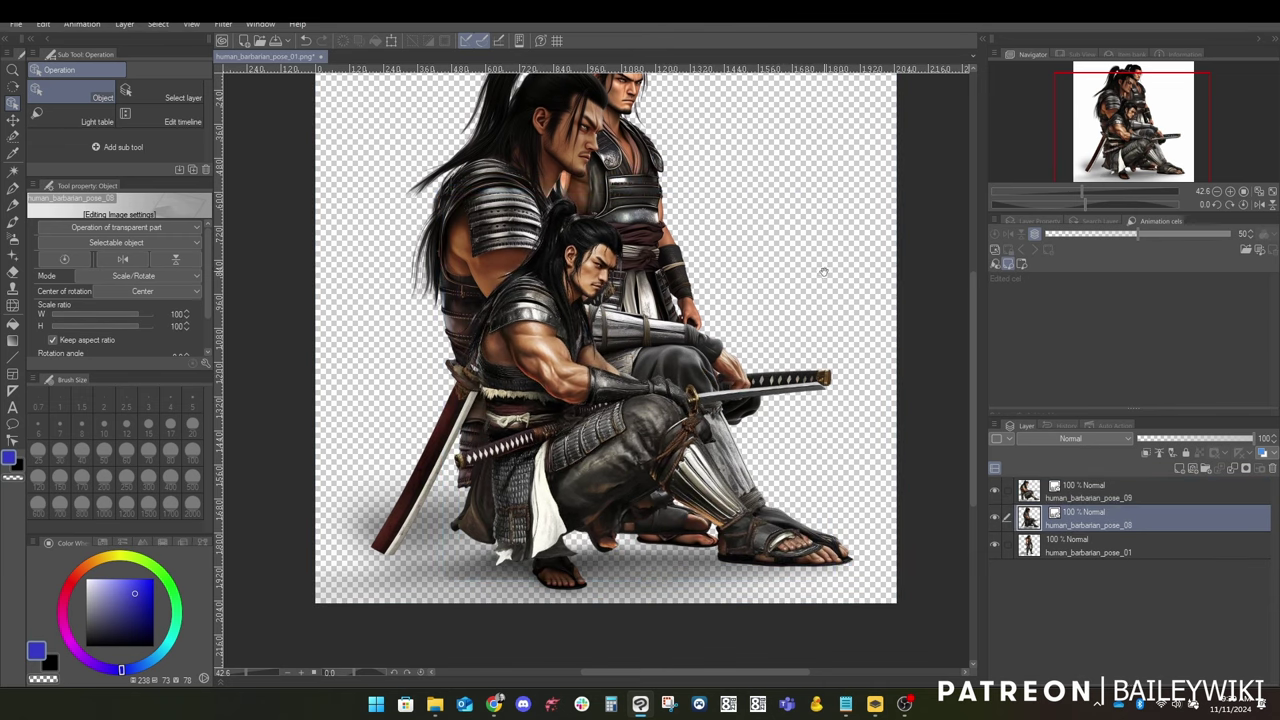
{"action": "scroll", "coordinate": [600, 370], "scroll_direction": "up", "scroll_amount": 2}
{"action": "left_click_drag", "start_coordinate": [594, 258], "coordinate": [627, 247]}
{"action": "left_click_drag", "start_coordinate": [391, 148], "coordinate": [560, 317]}
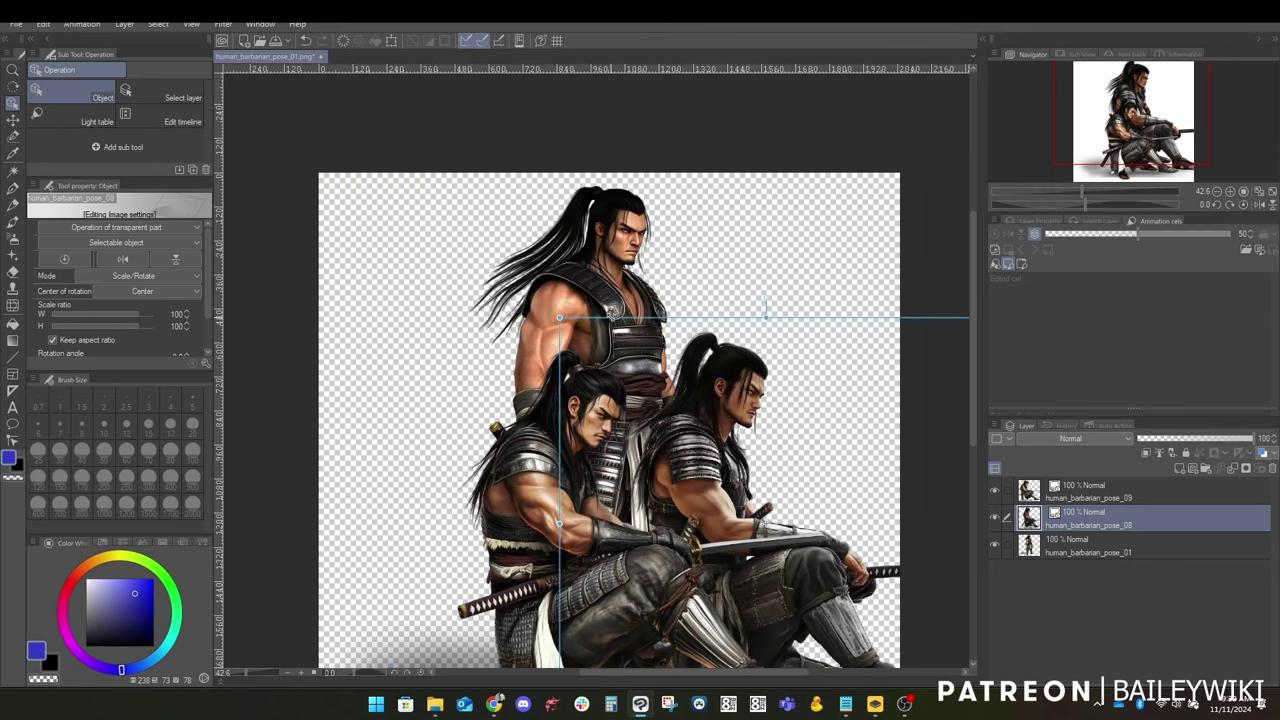
{"action": "left_click_drag", "start_coordinate": [726, 416], "coordinate": [692, 252]}
{"action": "left_click_drag", "start_coordinate": [697, 372], "coordinate": [587, 540]}
{"action": "key", "text": "space"}
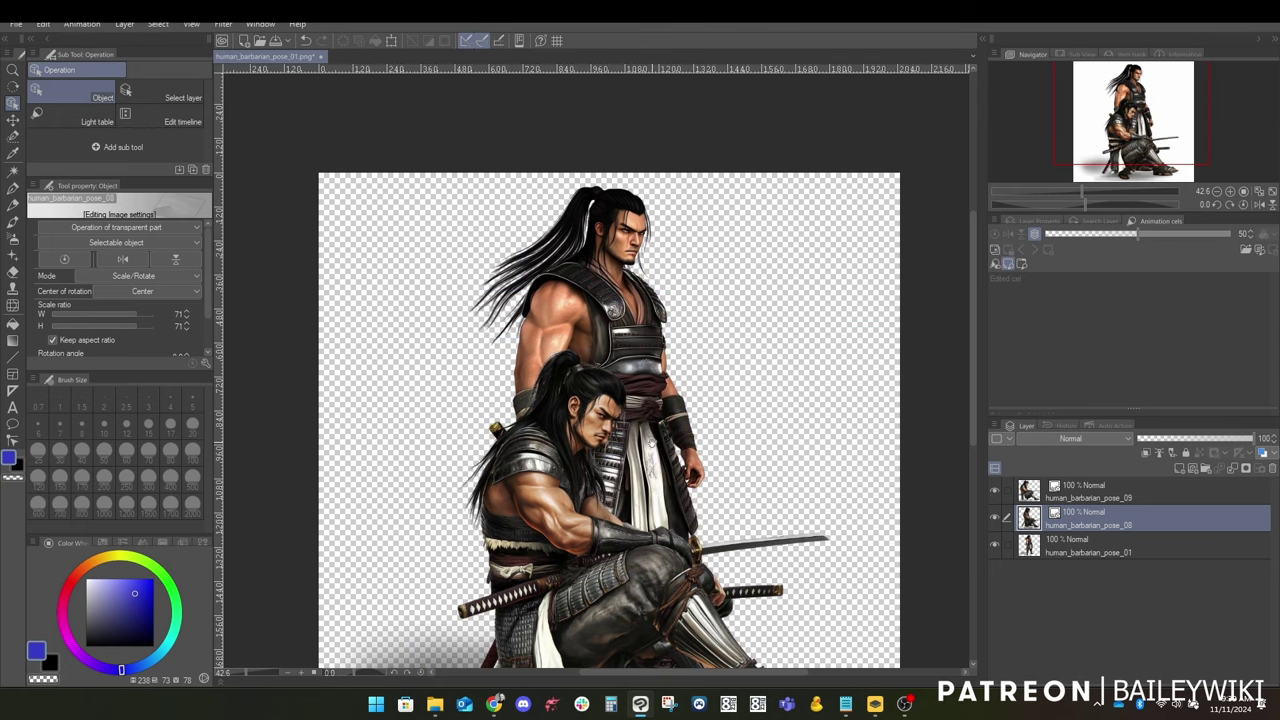
{"action": "left_click_drag", "start_coordinate": [652, 441], "coordinate": [653, 293]}
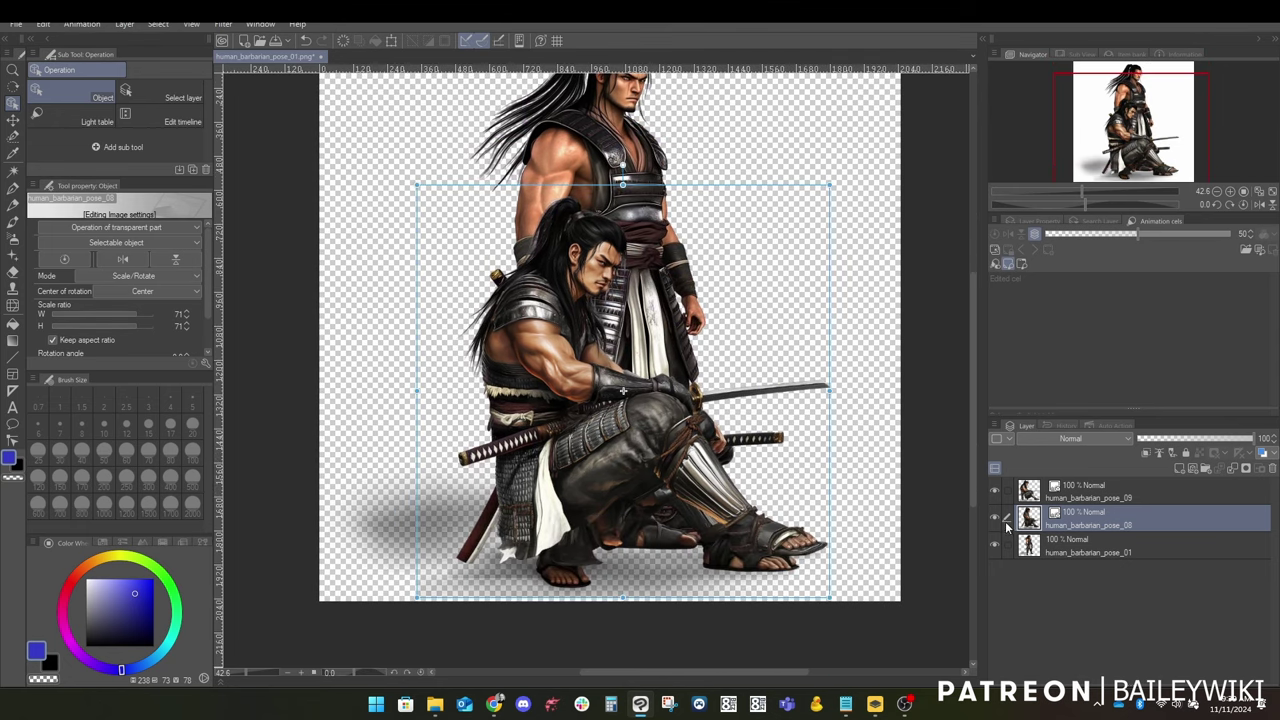
Toggle layer visibility to compare the crouching figures' size and position with each other and the standing figure
{"action": "left_click", "coordinate": [995, 549]}
{"action": "left_click", "coordinate": [995, 549]}
{"action": "key", "text": "Return"}
{"action": "left_click_drag", "start_coordinate": [899, 430], "coordinate": [859, 497]}
{"action": "left_click", "coordinate": [995, 492]}
{"action": "left_click", "coordinate": [995, 492]}
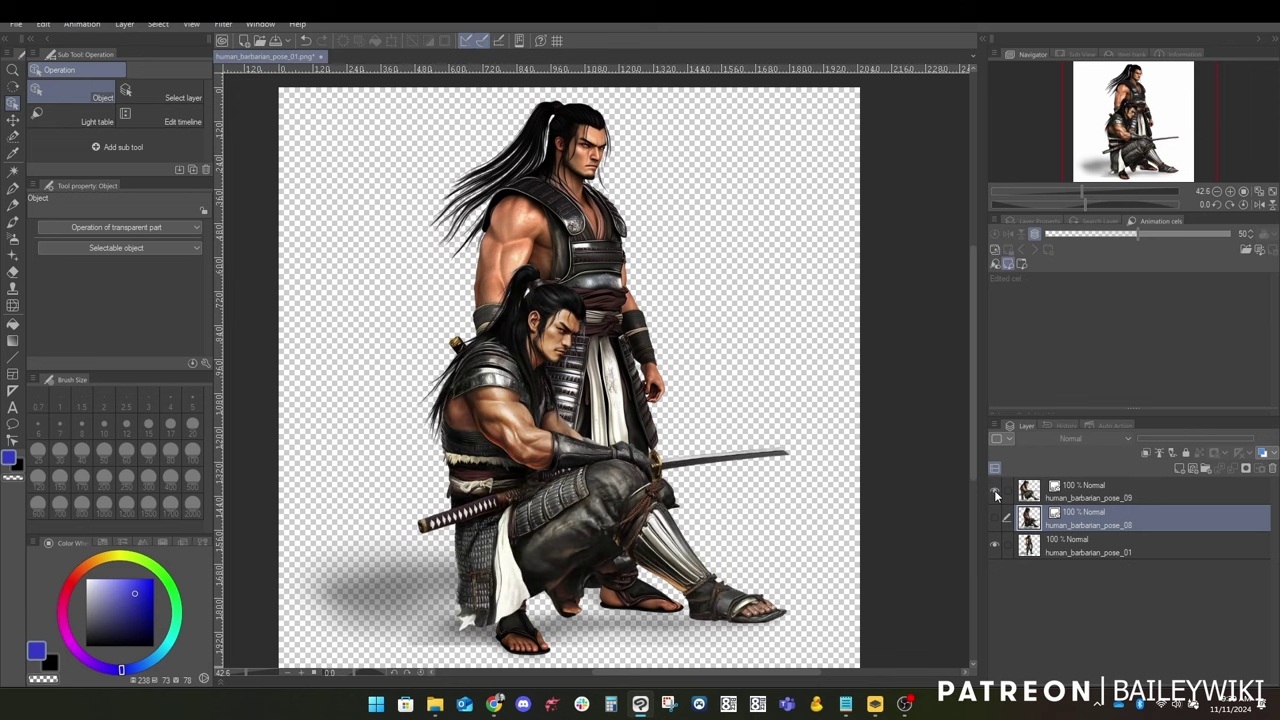
{"action": "left_click", "coordinate": [995, 492]}
{"action": "left_click", "coordinate": [995, 492]}
{"action": "left_click", "coordinate": [995, 492]}
{"action": "left_click", "coordinate": [995, 519]}
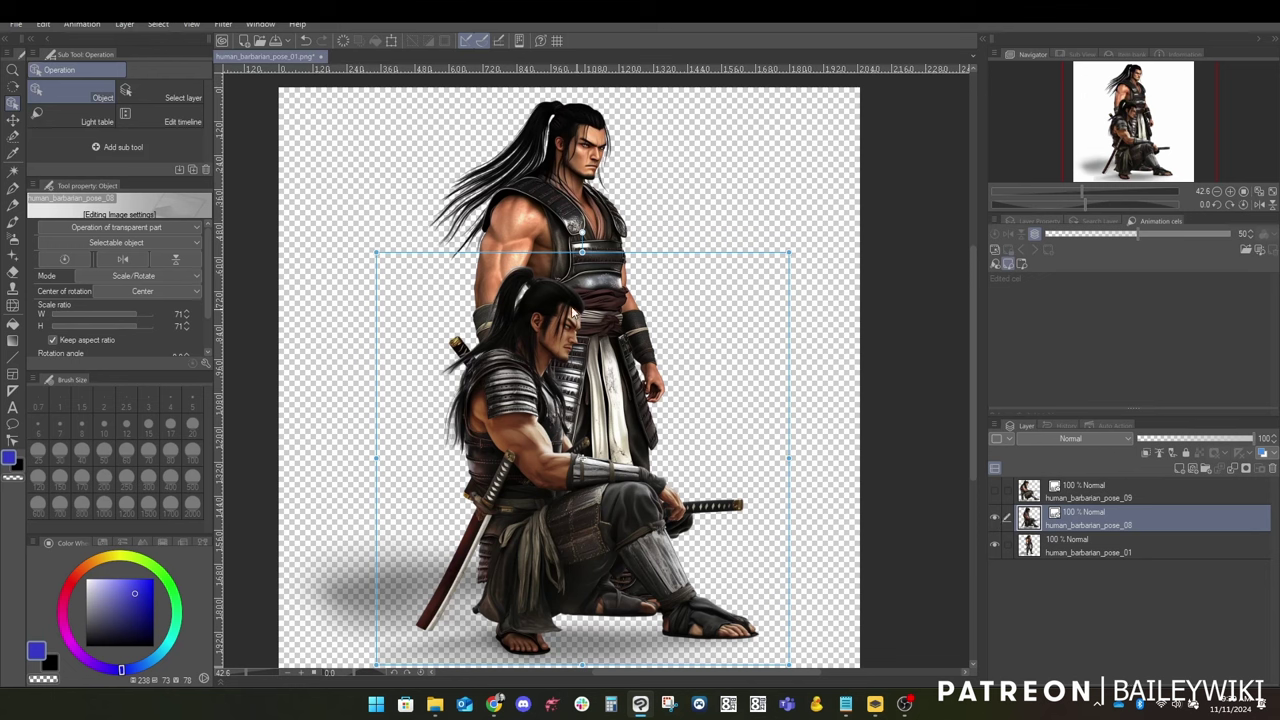
Enlarge the human_barbarian_pose_08 layer to 72% and move the human_barbarian_pose_09 figure so its front foot lines up with it
{"action": "left_click_drag", "start_coordinate": [374, 251], "coordinate": [366, 242]}
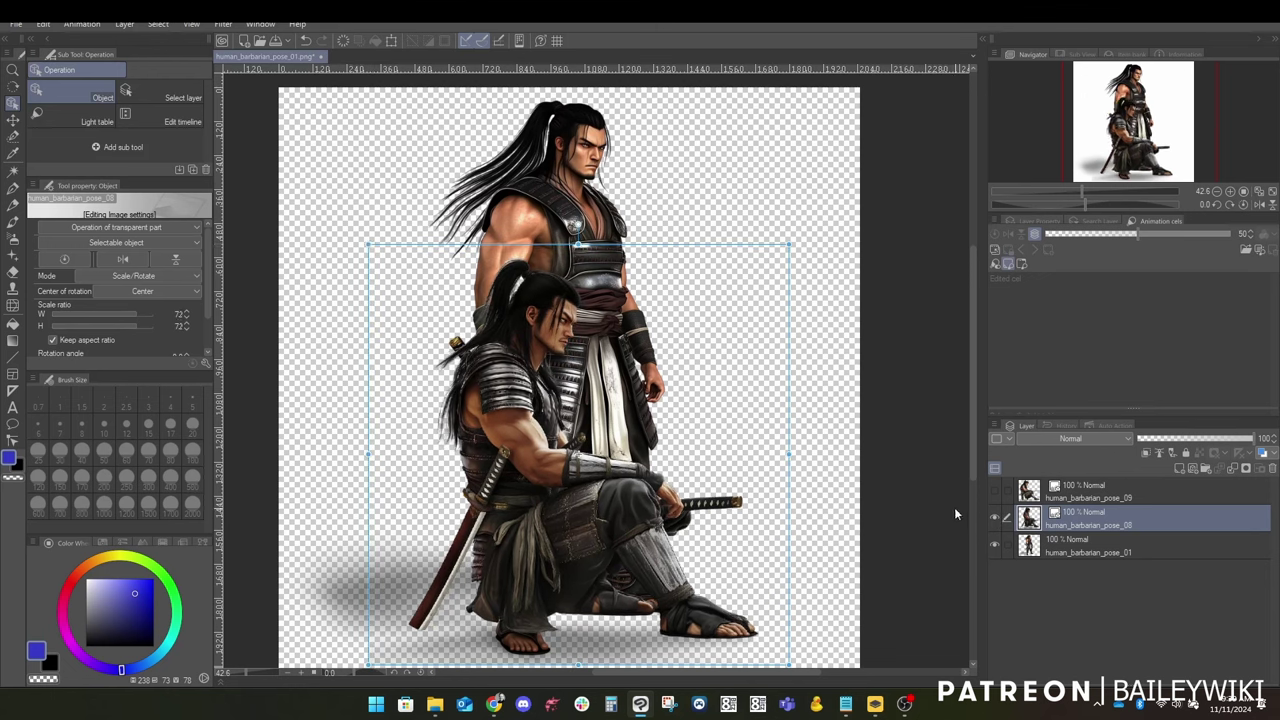
{"action": "left_click_drag", "start_coordinate": [567, 450], "coordinate": [593, 367]}
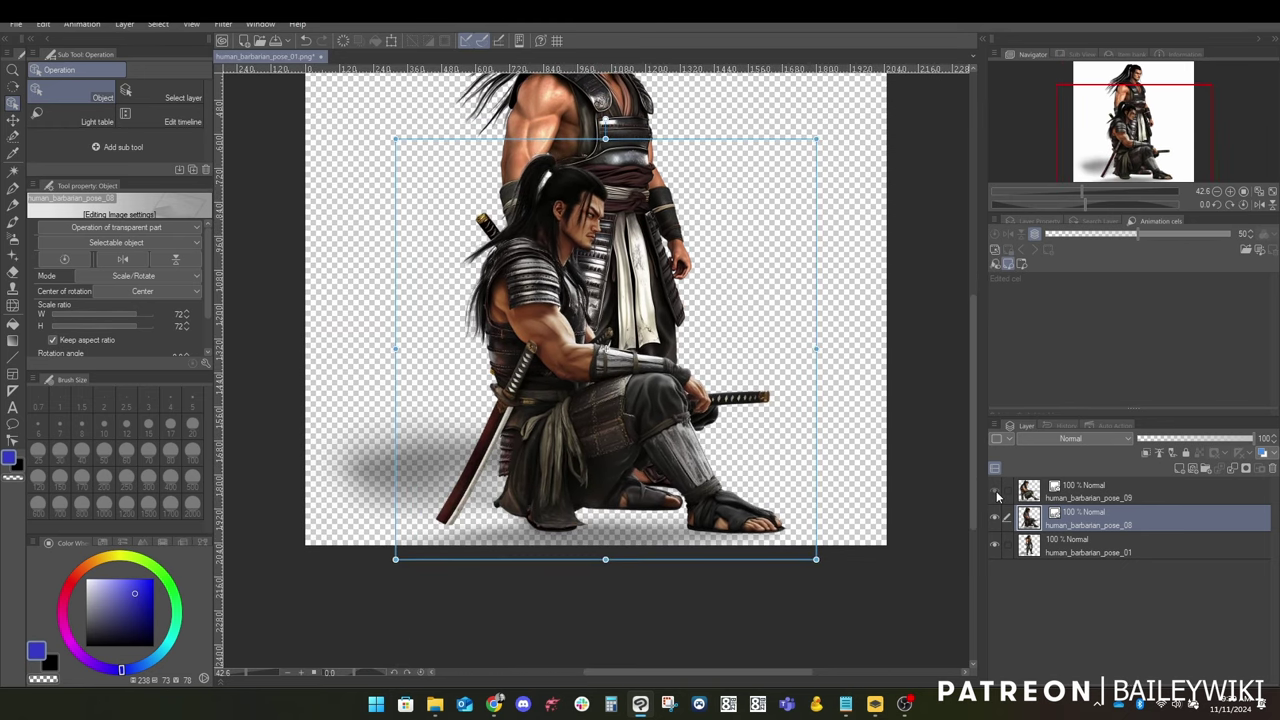
{"action": "left_click", "coordinate": [995, 491]}
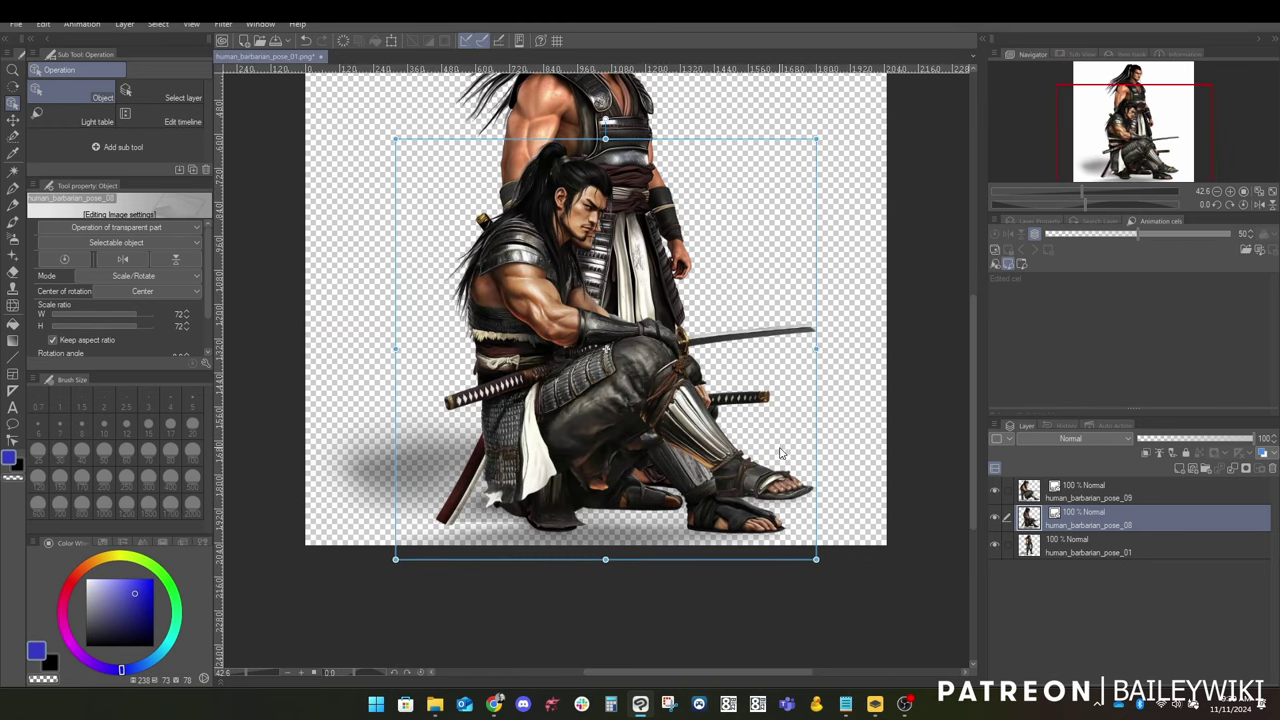
{"action": "left_click", "coordinate": [1091, 487]}
{"action": "mouse_move", "coordinate": [761, 408]}
{"action": "left_mouse_down"}
{"action": "mouse_move", "coordinate": [756, 419]}
{"action": "mouse_move", "coordinate": [758, 407]}
{"action": "left_mouse_up"}
{"action": "left_click", "coordinate": [1076, 501]}
{"action": "left_click_drag", "start_coordinate": [784, 488], "coordinate": [763, 518]}
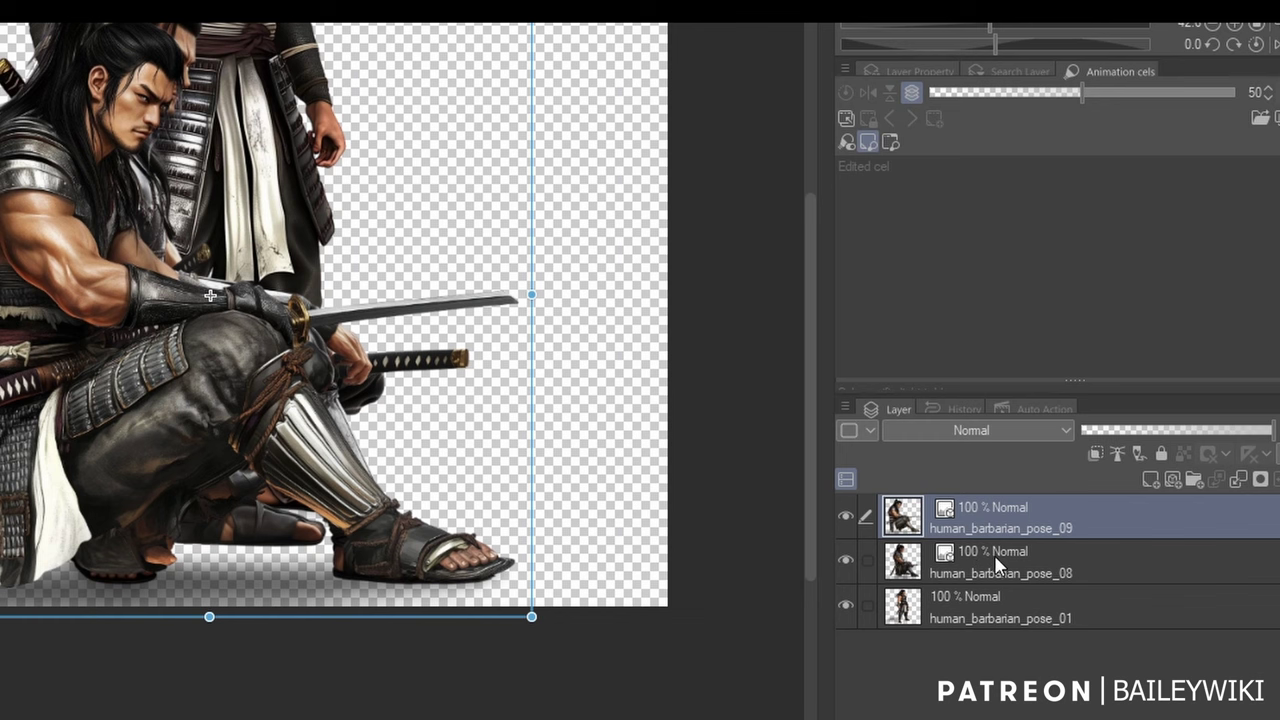
Rasterize the human_barbarian_pose_08 and human_barbarian_pose_09 layers and isolate human_barbarian_pose_09 for the Soft eraser
{"action": "left_click", "coordinate": [1087, 520], "text": "shift"}
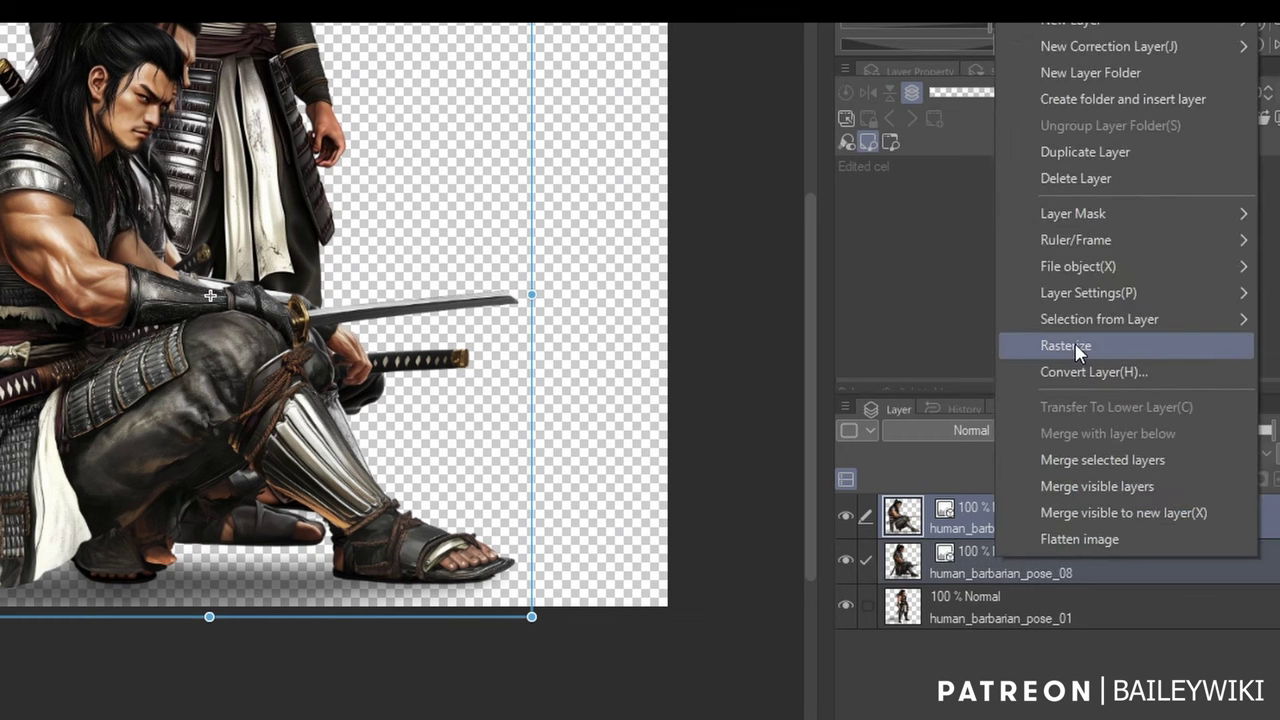
{"action": "left_click", "coordinate": [1016, 346]}
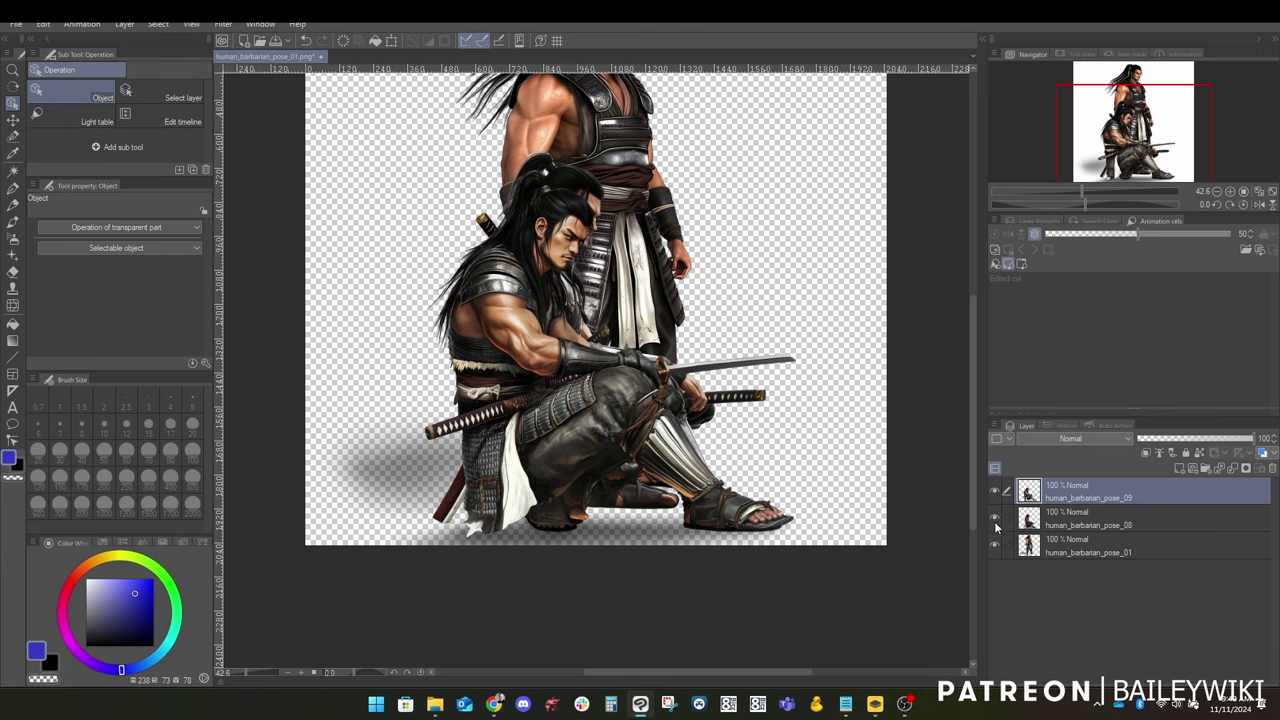
{"action": "left_click", "coordinate": [845, 560]}
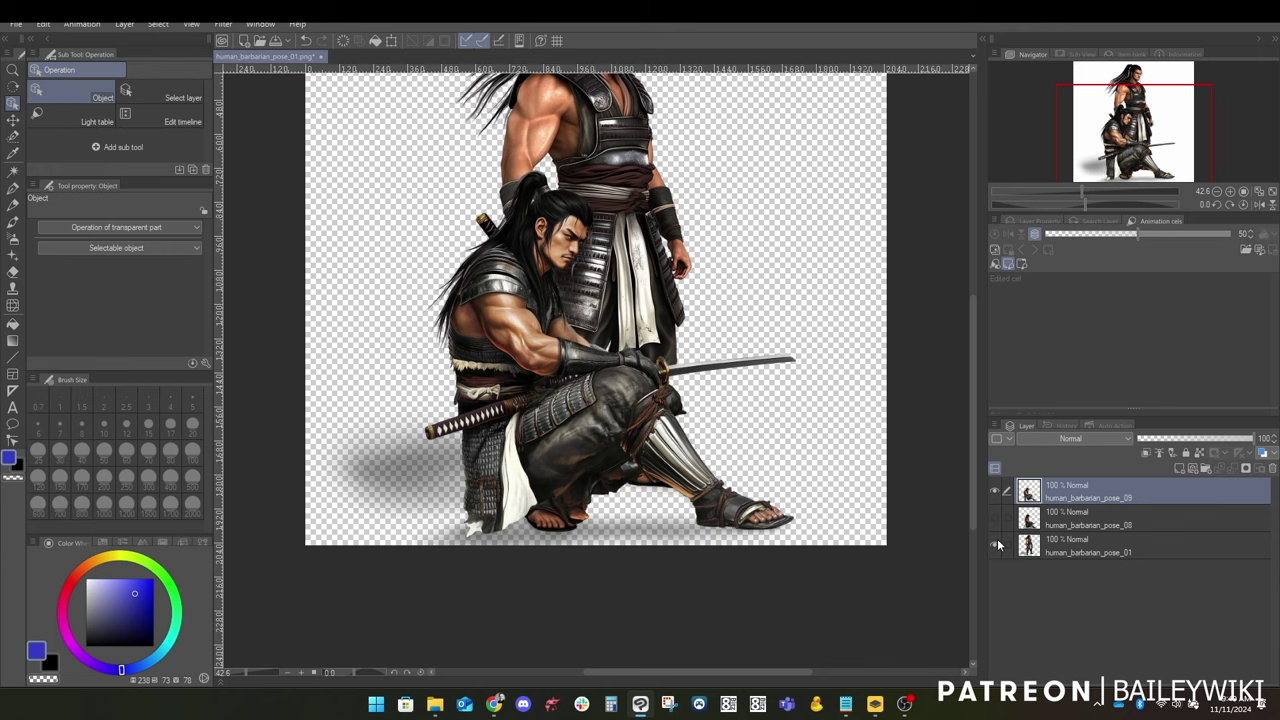
{"action": "left_click", "coordinate": [845, 605]}
{"action": "left_click", "coordinate": [13, 271]}
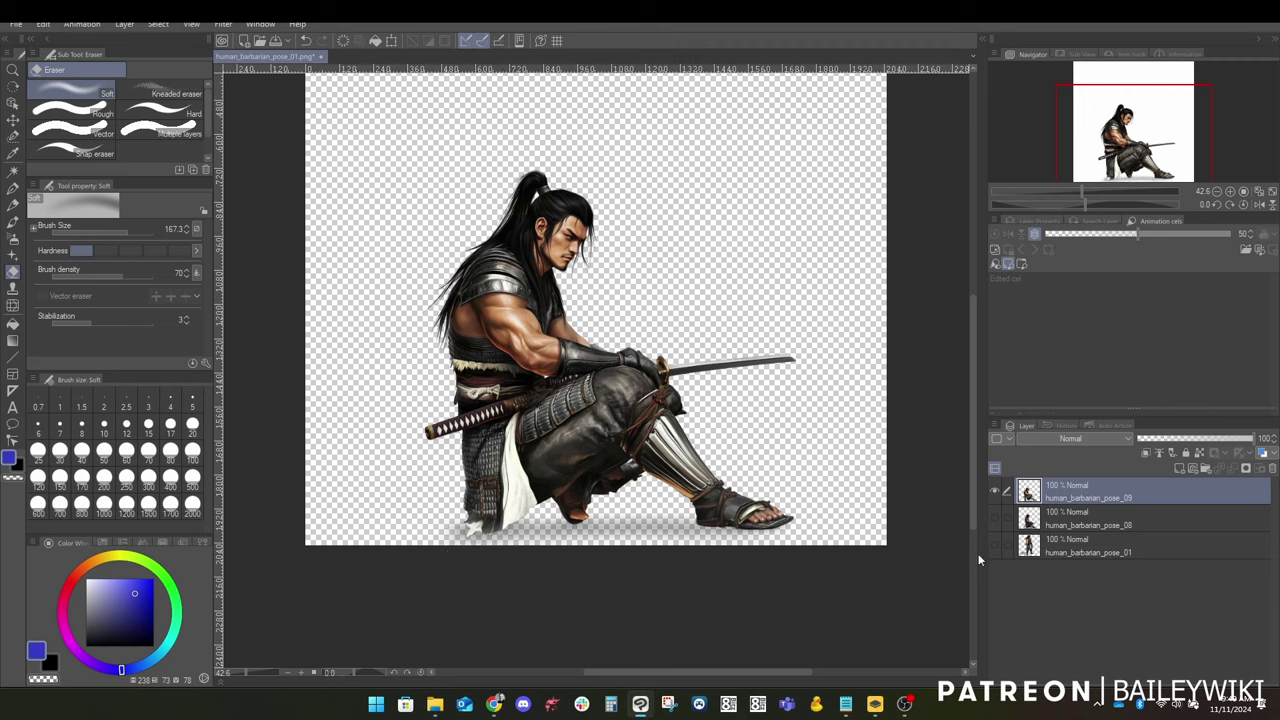
Hide the human_barbarian_pose_09 layer and select human_barbarian_pose_08 as the only visible layer
{"action": "left_click", "coordinate": [995, 495]}
{"action": "left_click", "coordinate": [994, 517]}
{"action": "left_click", "coordinate": [1054, 522]}
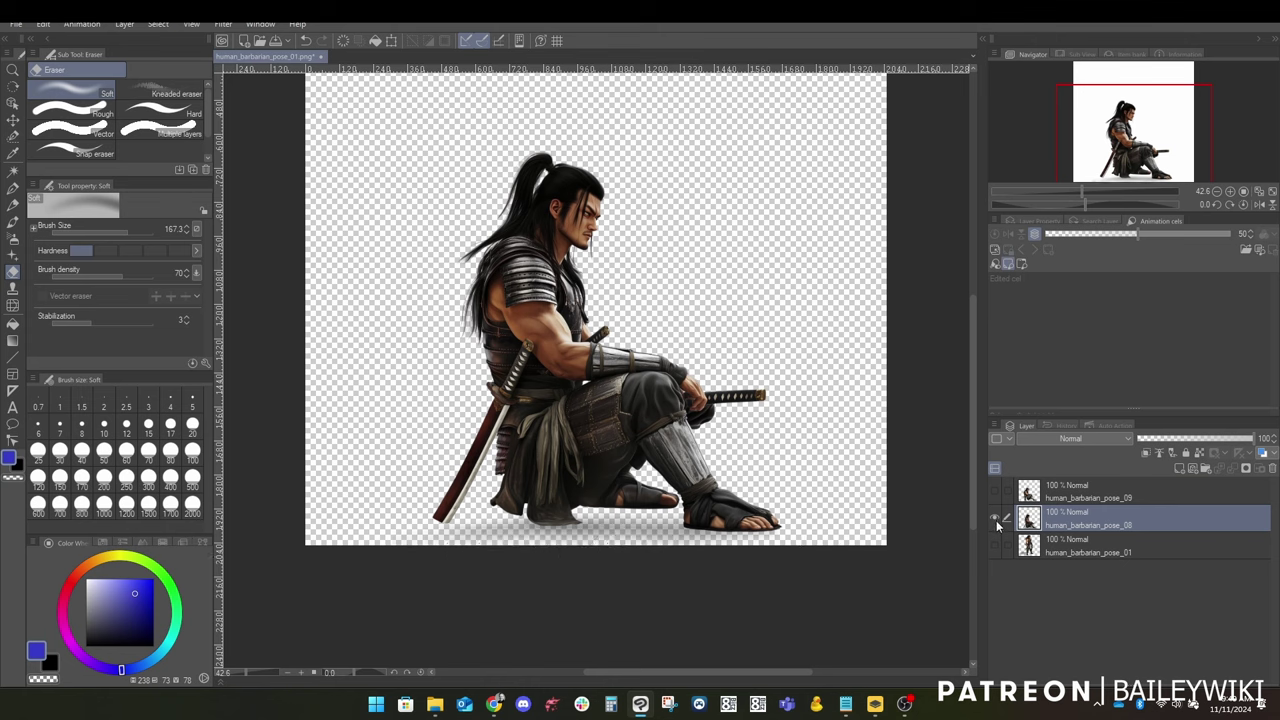
{"action": "left_click", "coordinate": [996, 518]}
{"action": "left_click", "coordinate": [995, 545]}
{"action": "left_click", "coordinate": [995, 545]}
{"action": "left_click", "coordinate": [997, 518]}
{"action": "scroll", "coordinate": [816, 389], "scroll_direction": "up", "scroll_amount": 3}
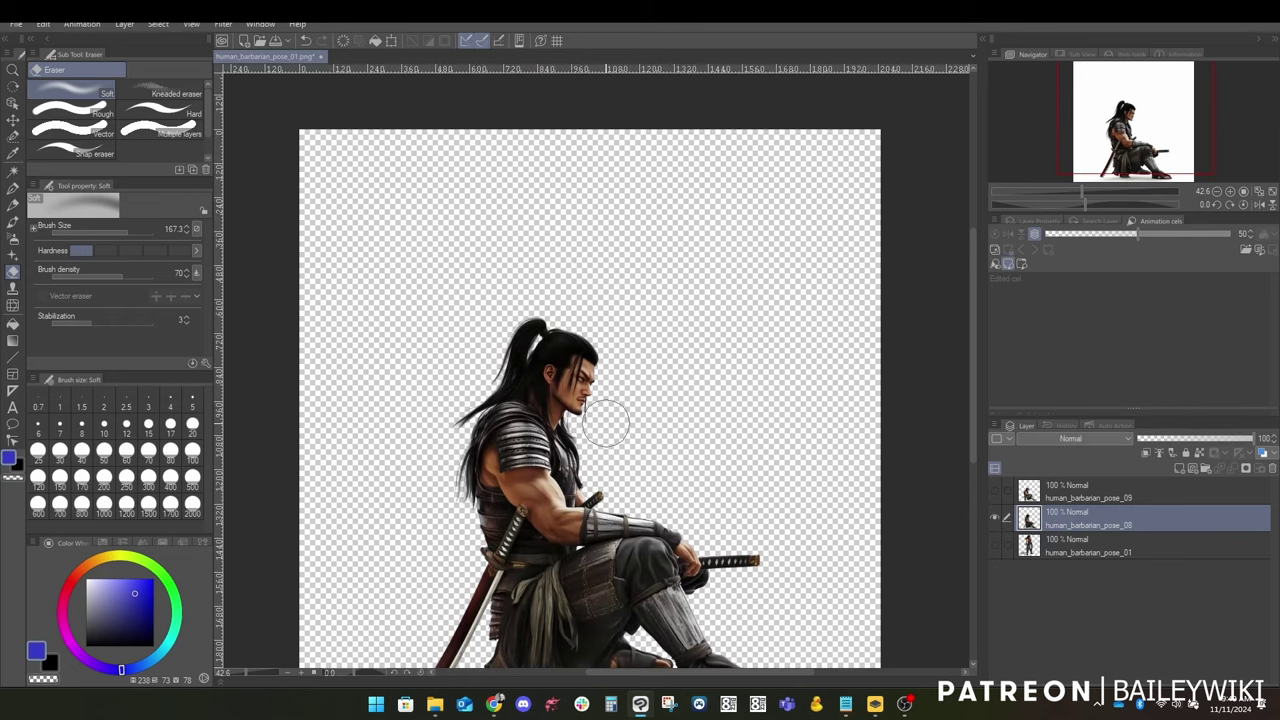
Export the visible crouching figure as a PNG at 100% scale, replacing human_barbarian_pose_08.png
{"action": "key", "text": "ctrl+shift+e"}
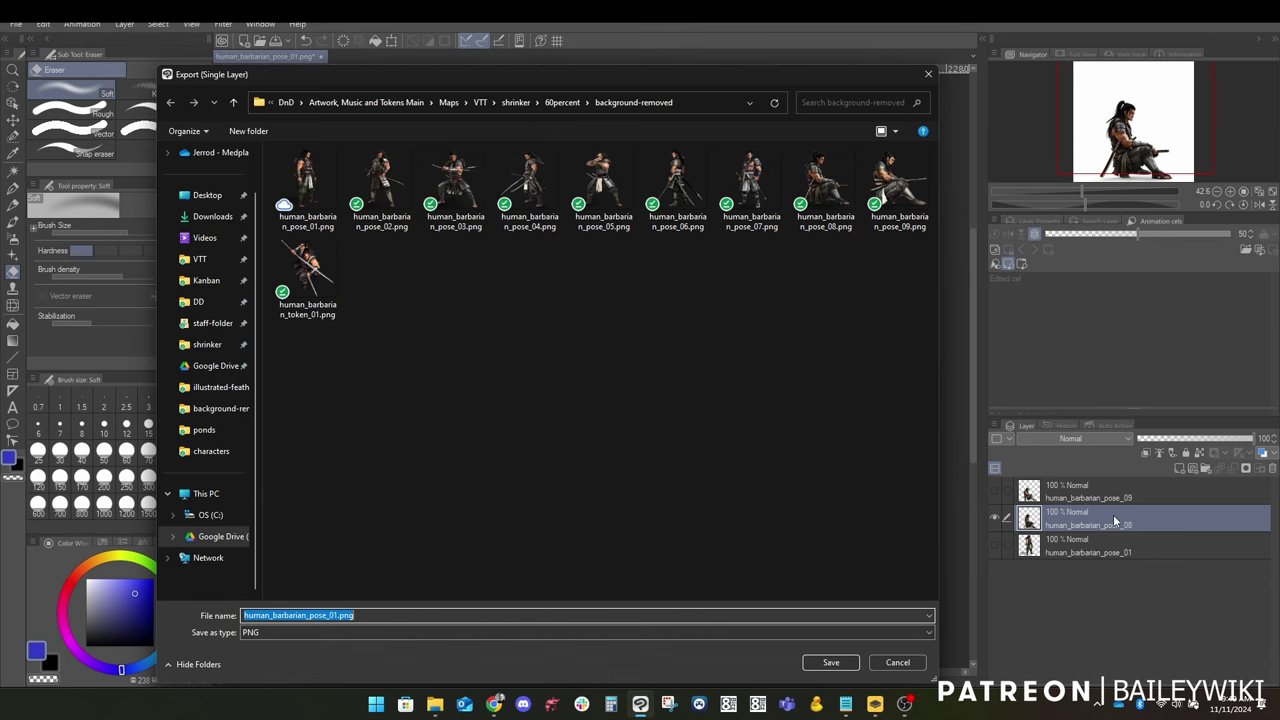
{"action": "left_click", "coordinate": [832, 661]}
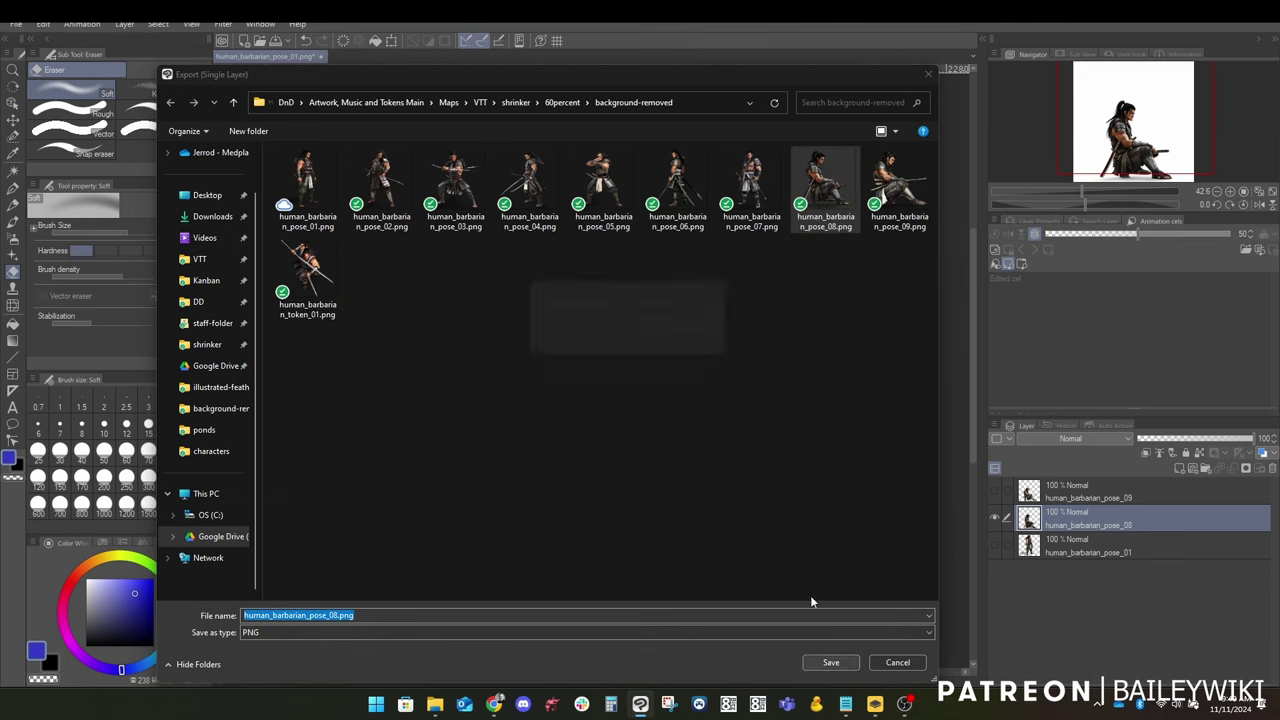
{"action": "left_click", "coordinate": [666, 352]}
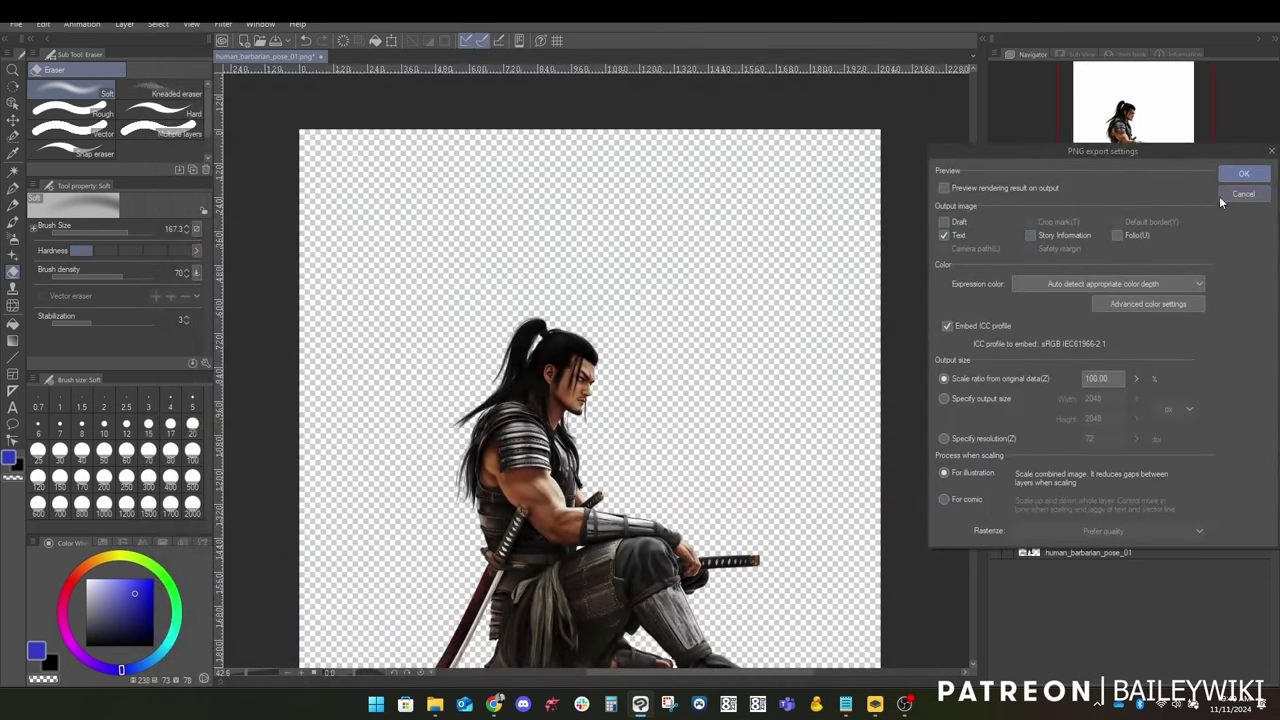
{"action": "left_click", "coordinate": [1236, 177]}
Show only the human_barbarian_pose_09 layer and export it as a PNG at 100% scale, replacing human_barbarian_pose_09.png
{"action": "left_click", "coordinate": [996, 518]}
{"action": "left_click", "coordinate": [996, 492]}
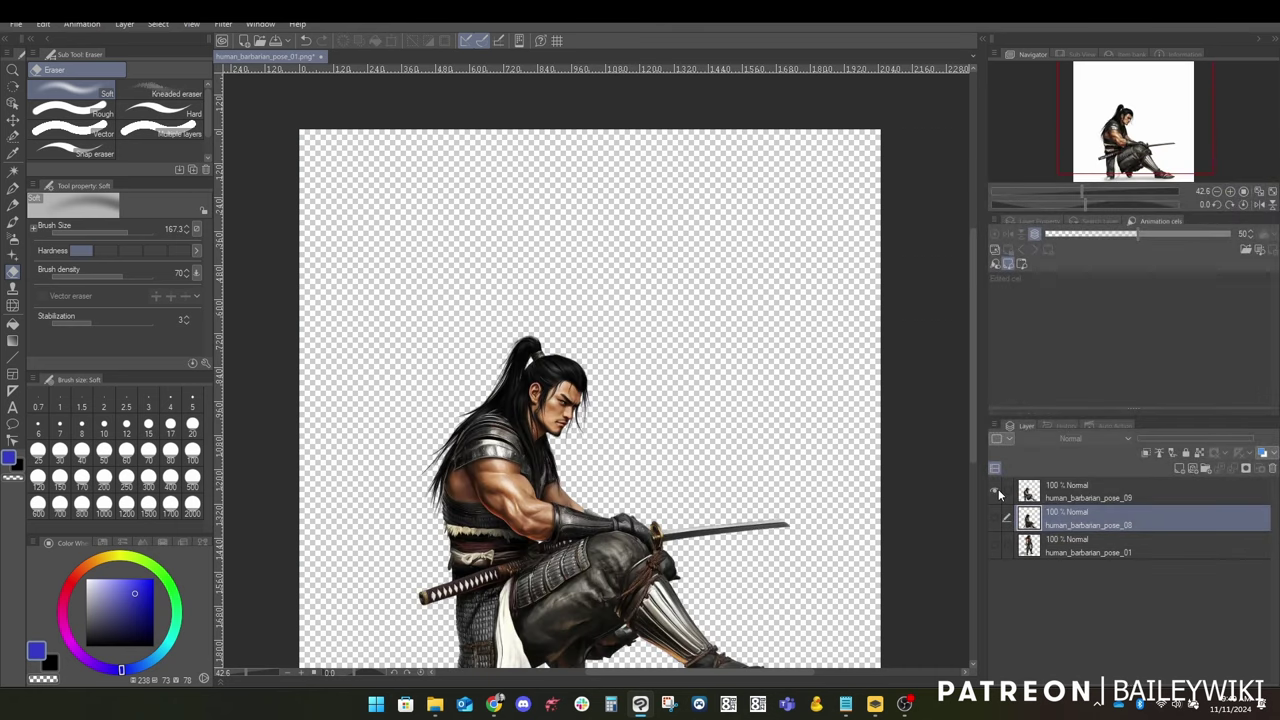
{"action": "left_click_drag", "start_coordinate": [679, 517], "coordinate": [708, 423]}
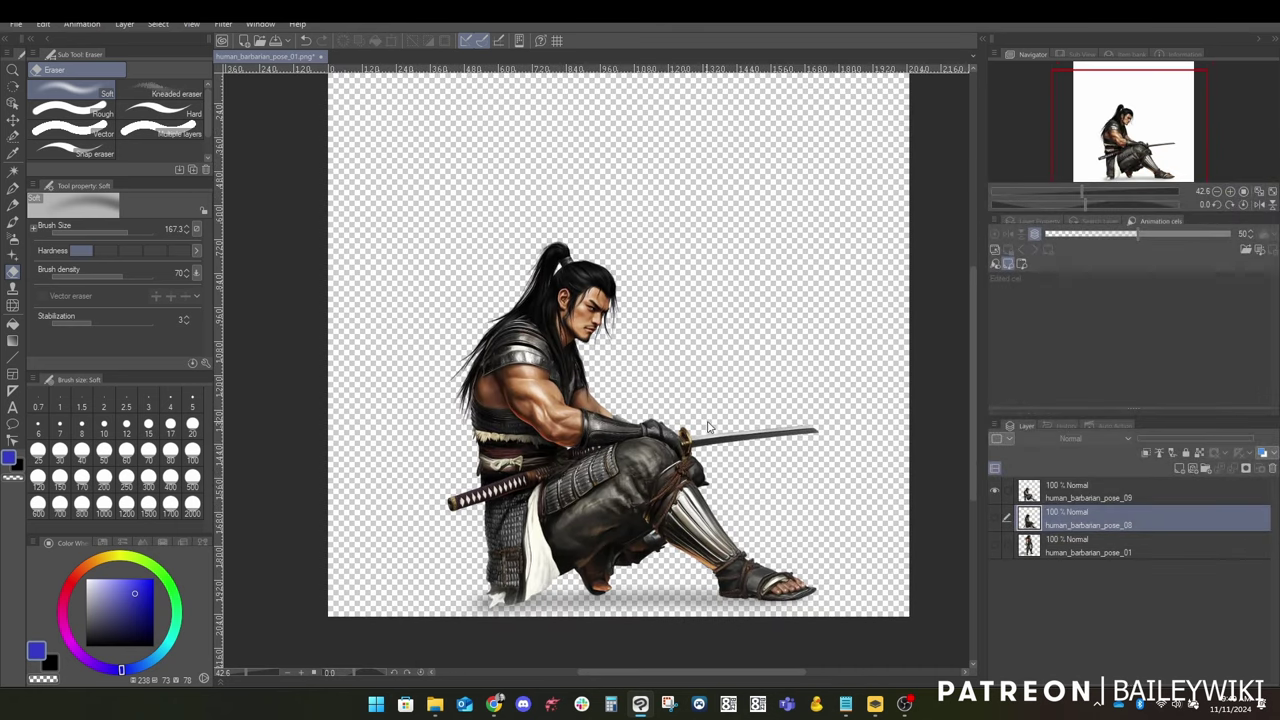
{"action": "key", "text": "ctrl+shift+s"}
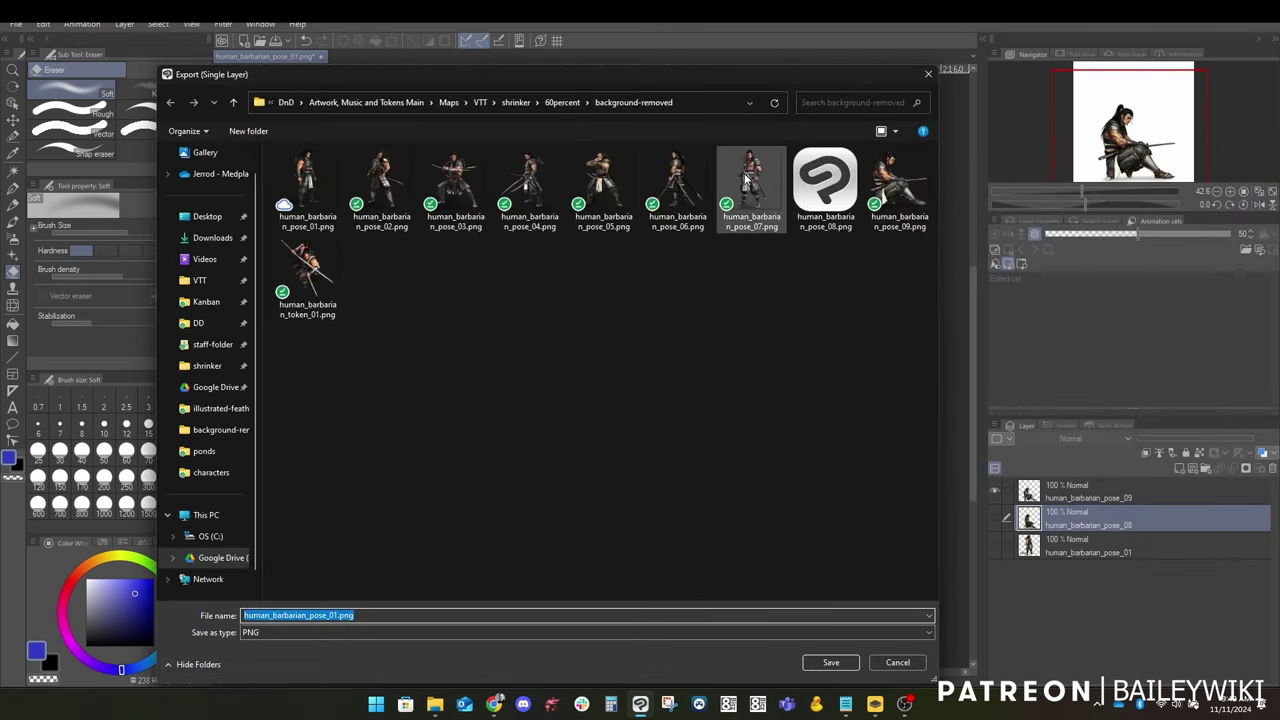
{"action": "left_click", "coordinate": [905, 190]}
{"action": "left_click", "coordinate": [833, 662]}
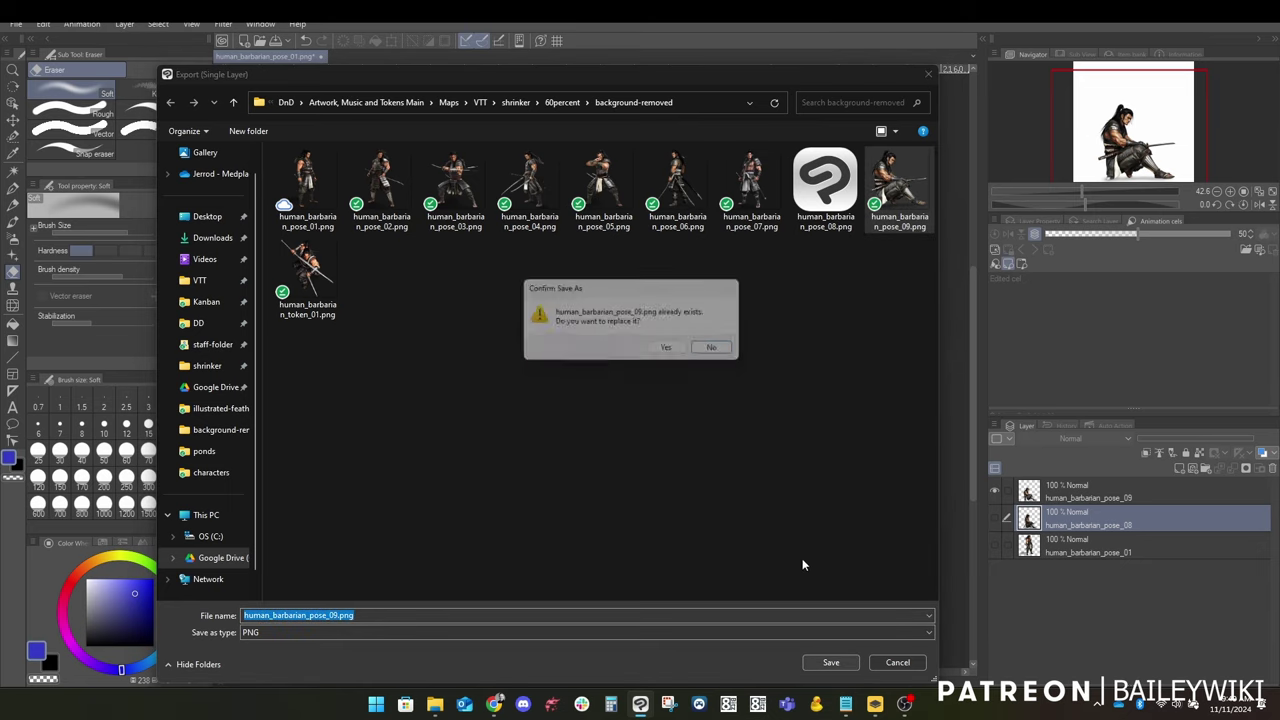
{"action": "left_click", "coordinate": [666, 352]}
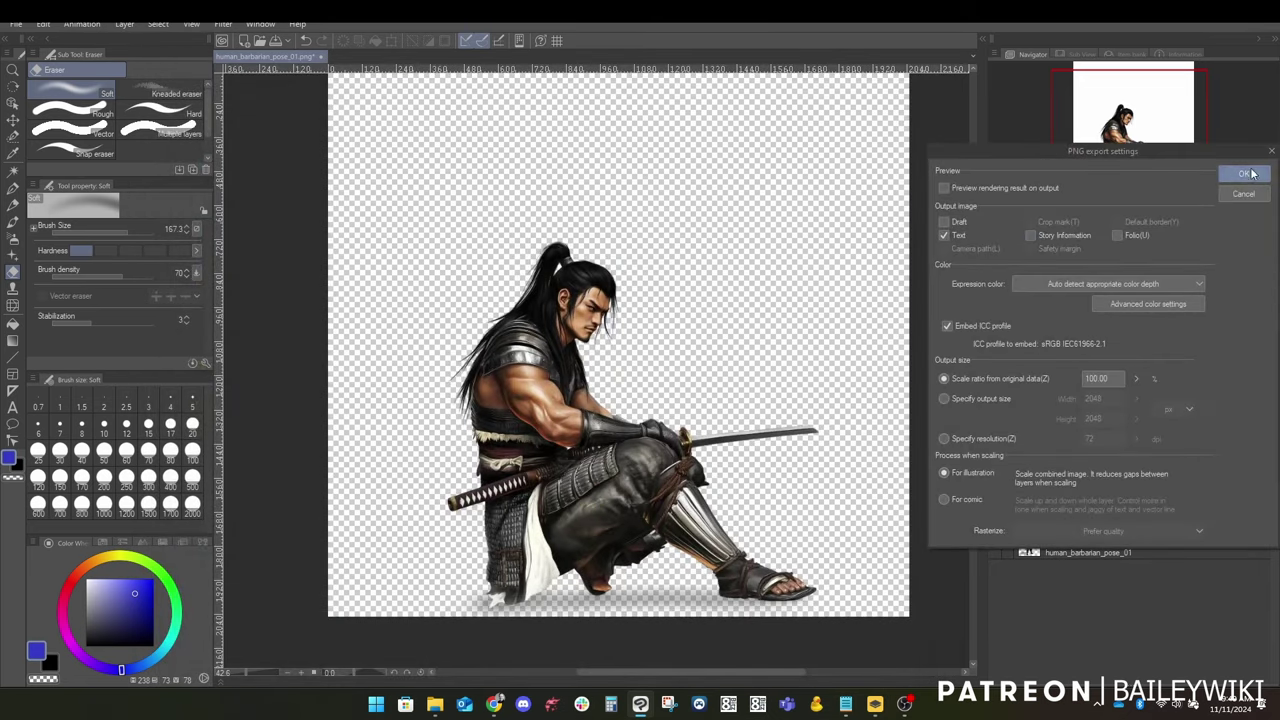
{"action": "left_click", "coordinate": [1245, 175]}
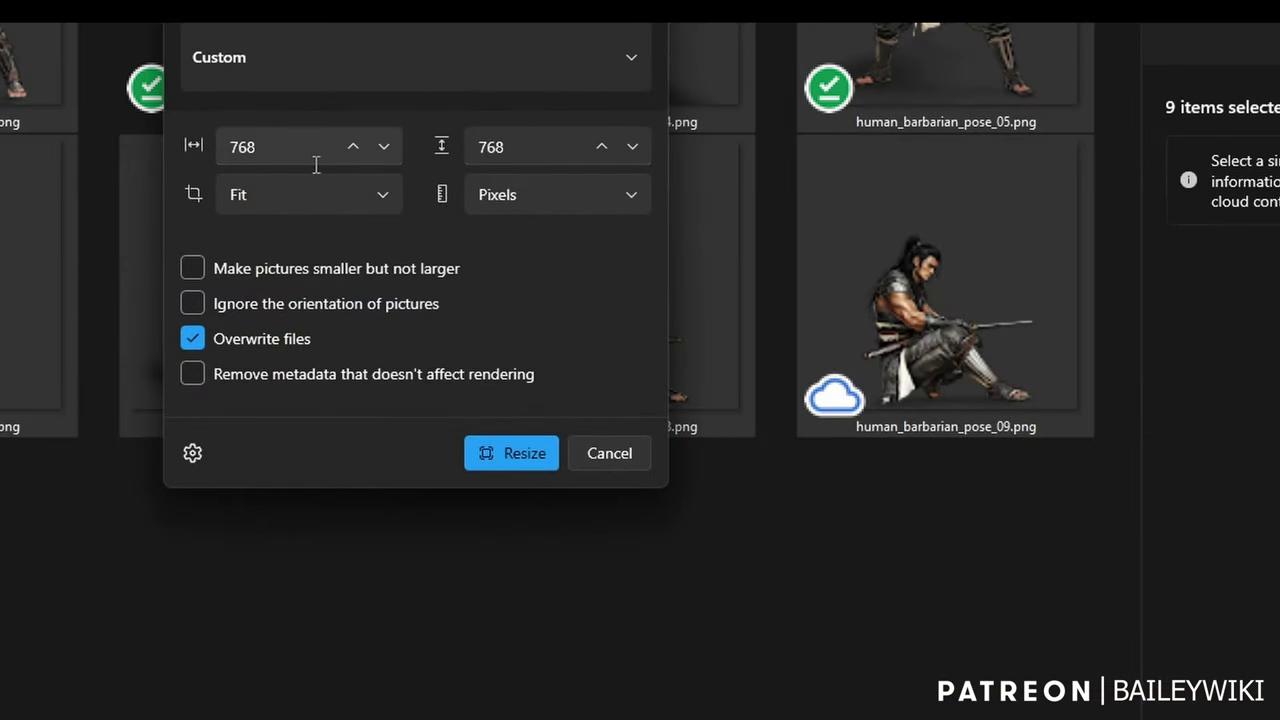
In the image resizer for the selected pose files, set the custom width and height to 1024 pixels each
{"action": "left_click_drag", "start_coordinate": [283, 146], "coordinate": [214, 146]}
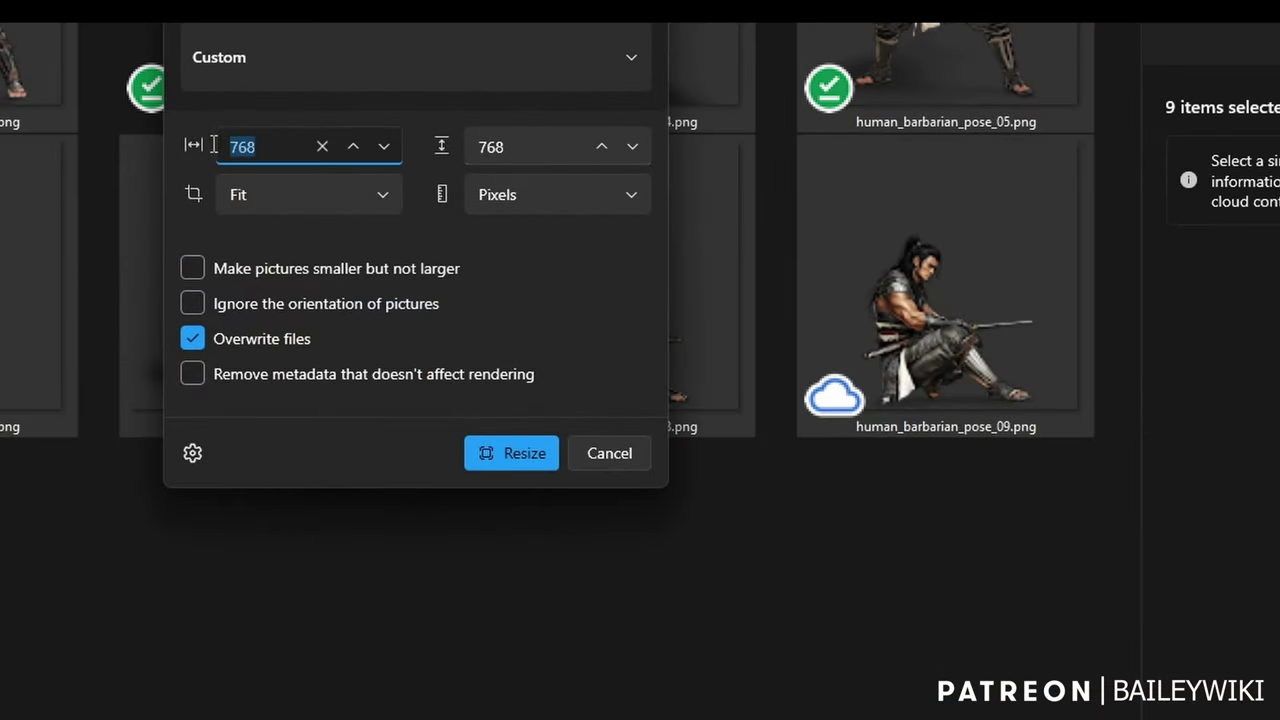
{"action": "type", "text": "1024"}
{"action": "key", "text": "Tab"}
{"action": "key", "text": "Tab"}
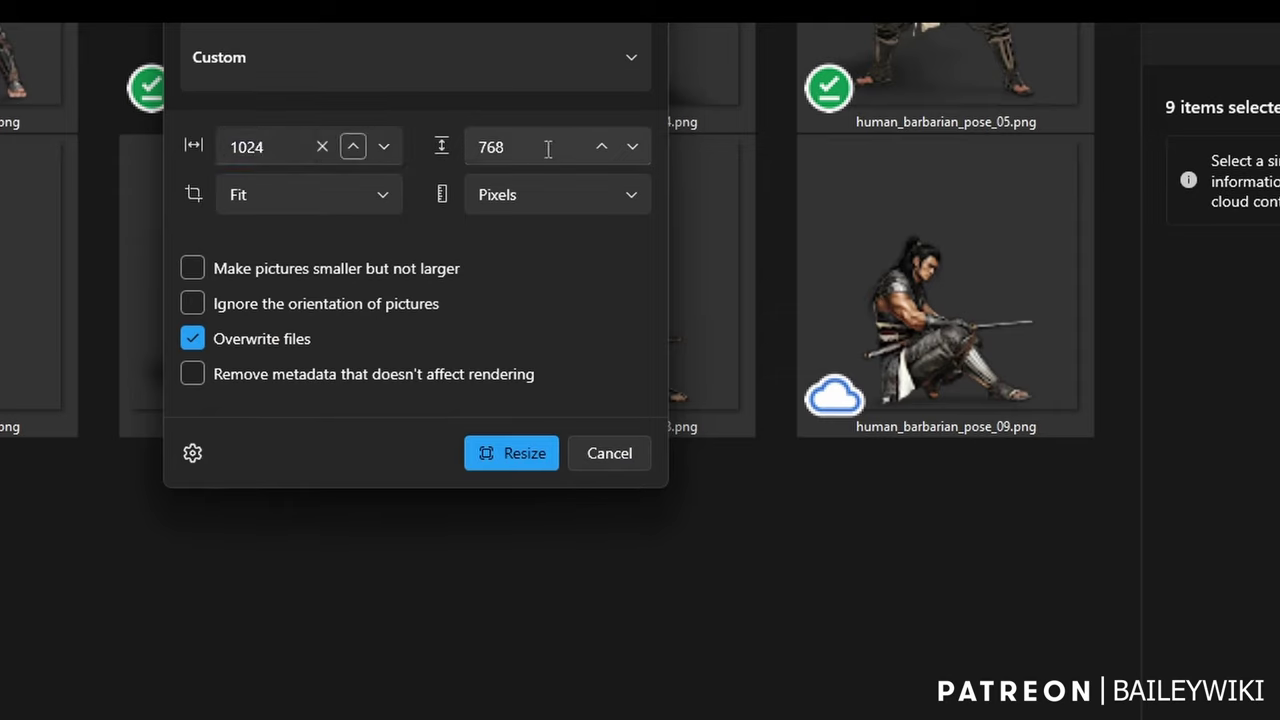
{"action": "left_click_drag", "start_coordinate": [548, 148], "coordinate": [364, 124]}
{"action": "type", "text": "1024"}
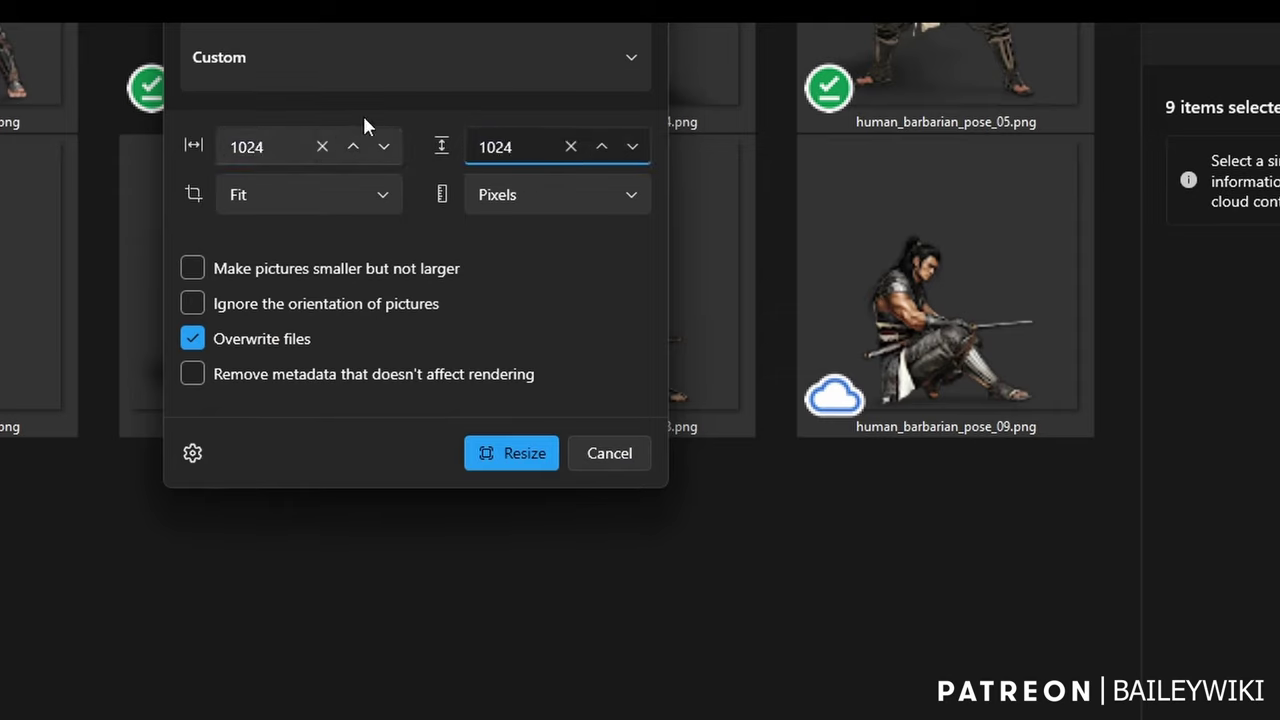
{"action": "key", "text": "Tab"}
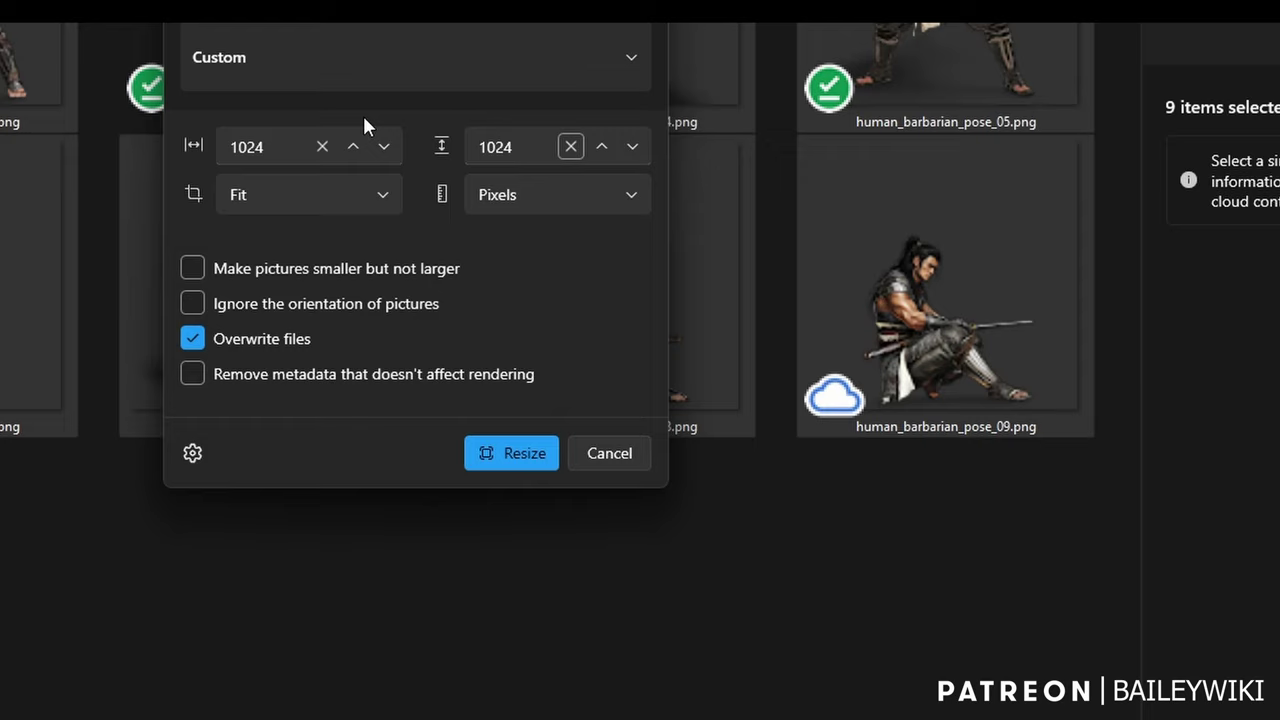
Run the resize on the selected pose files, and resize human_barbarian_token_01.png to 512 by 512 pixels, overwriting the file
{"action": "left_click", "coordinate": [523, 455]}
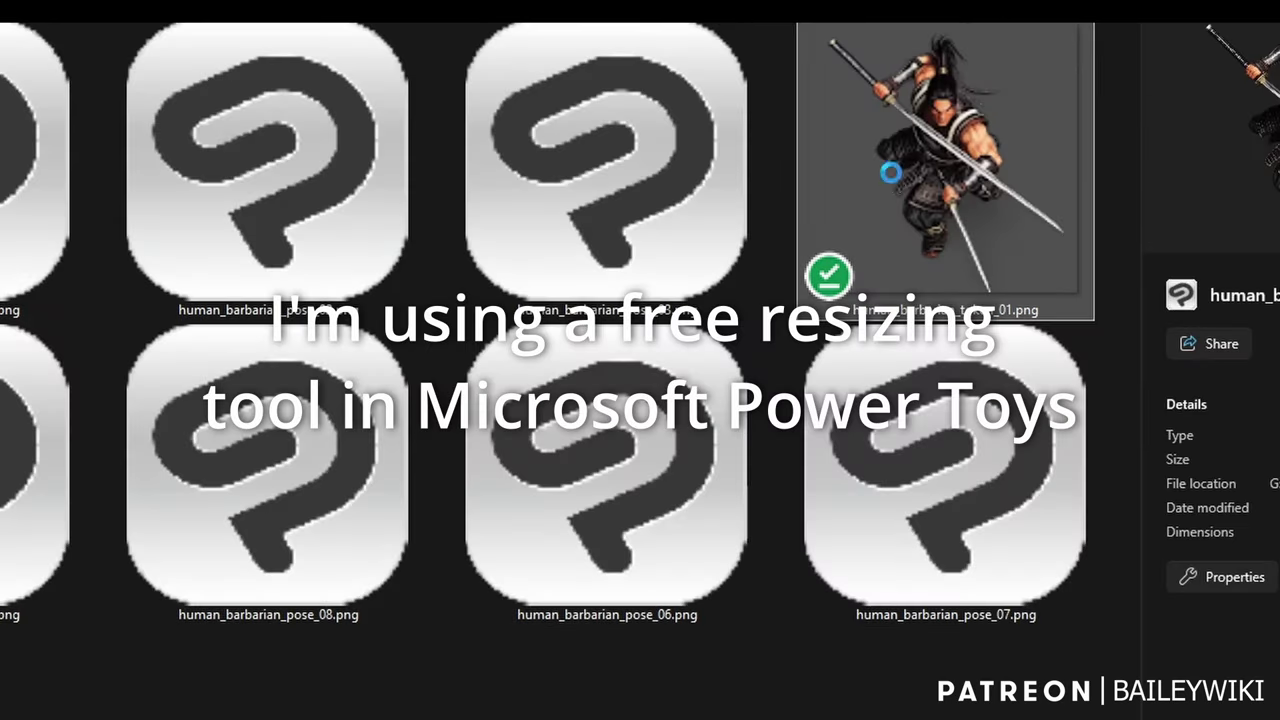
{"action": "right_click", "coordinate": [895, 45]}
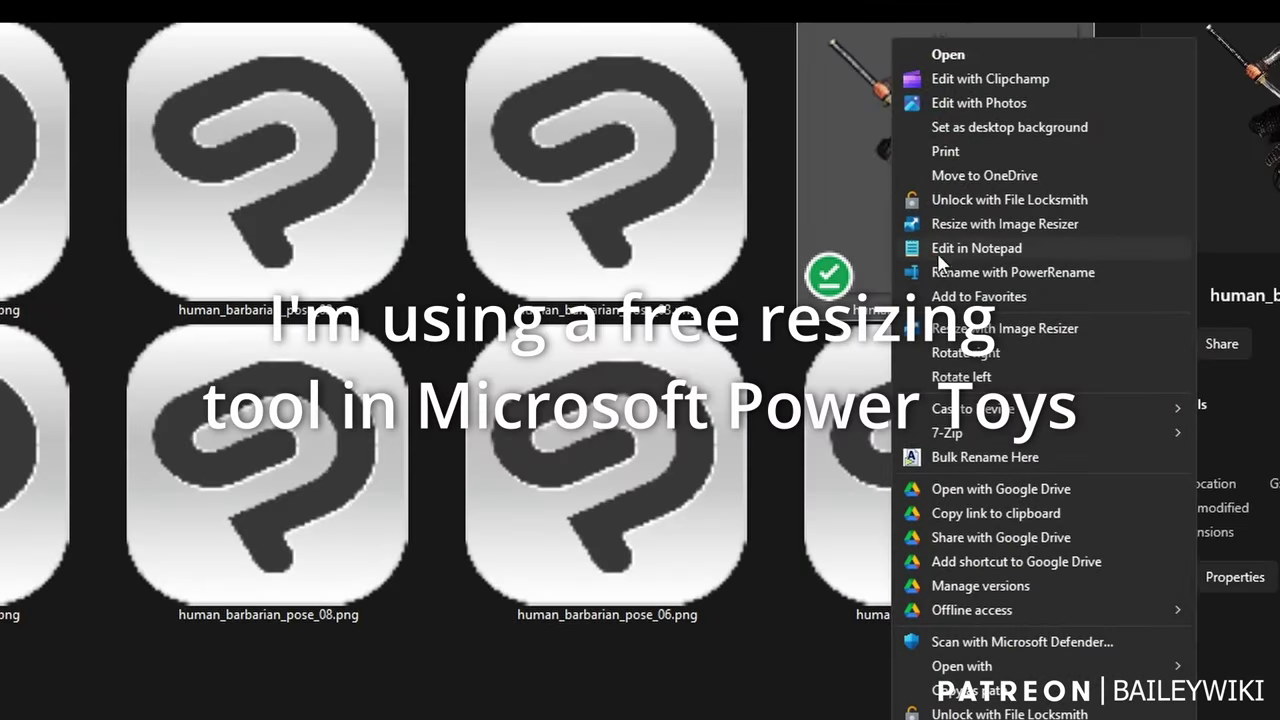
{"action": "left_click", "coordinate": [1005, 328]}
{"action": "left_click", "coordinate": [295, 336]}
{"action": "type", "text": "512"}
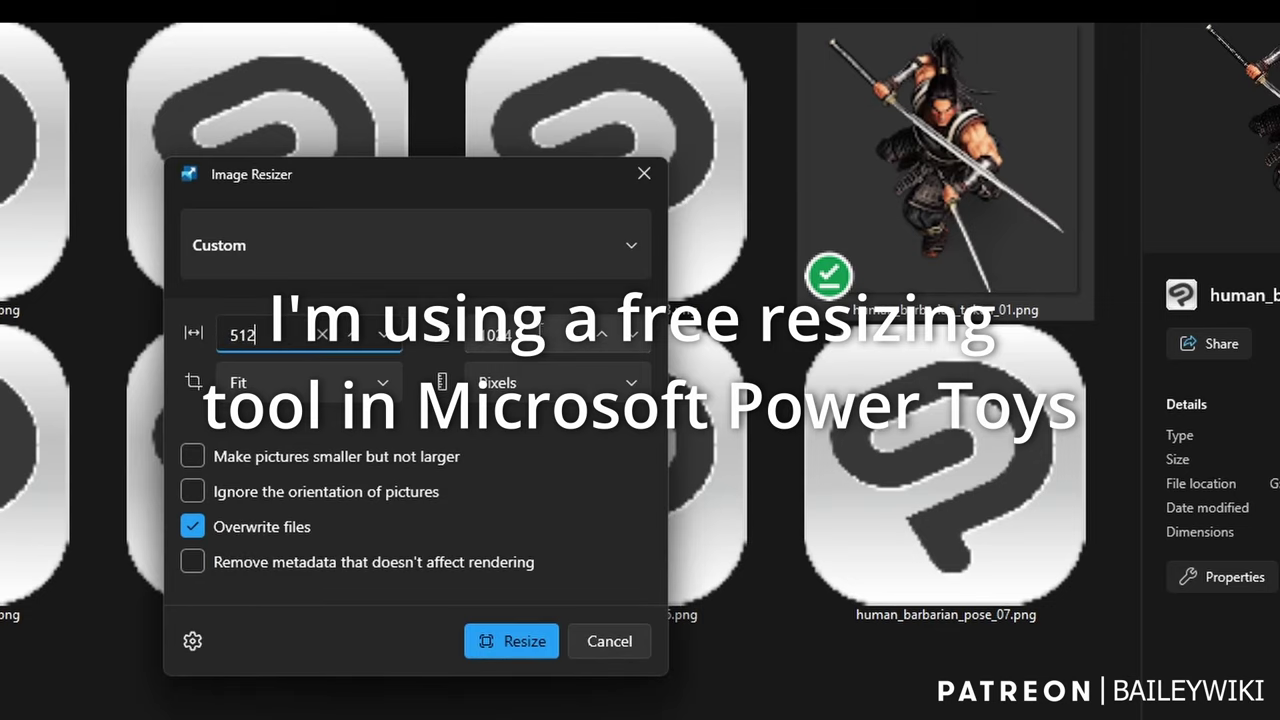
{"action": "key", "text": "Tab"}
{"action": "type", "text": "512"}
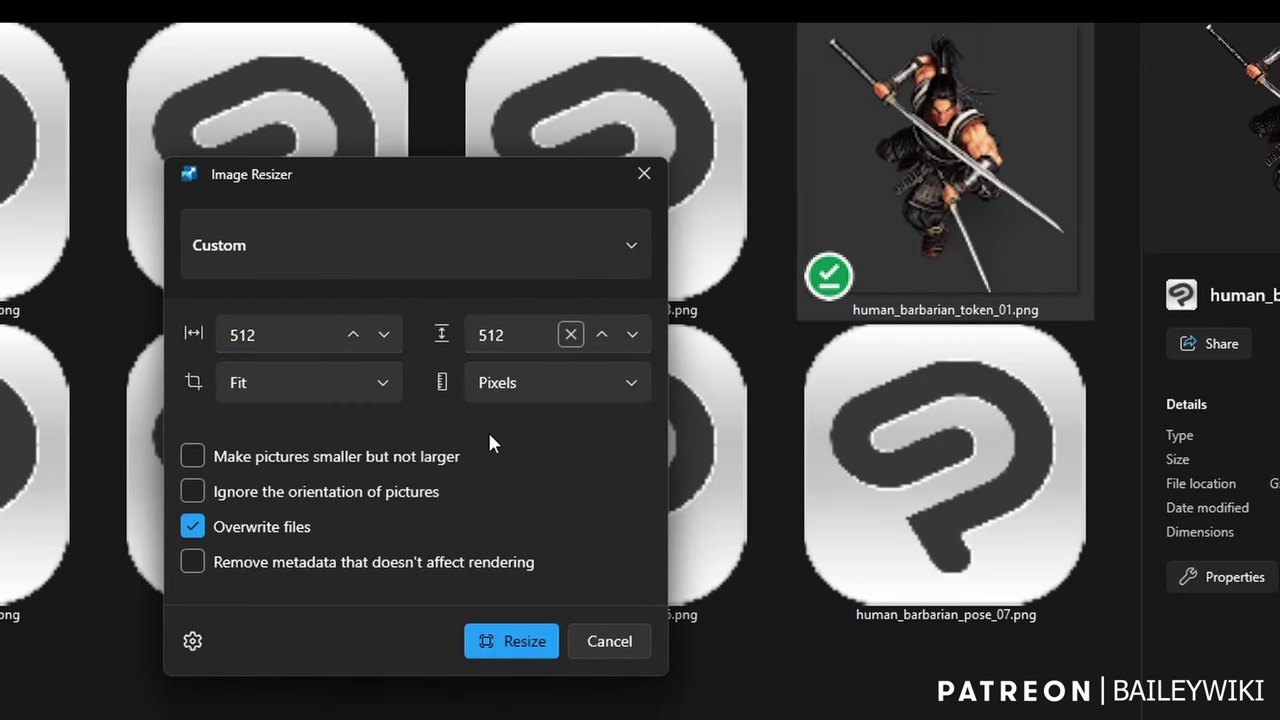
{"action": "left_click", "coordinate": [516, 632]}
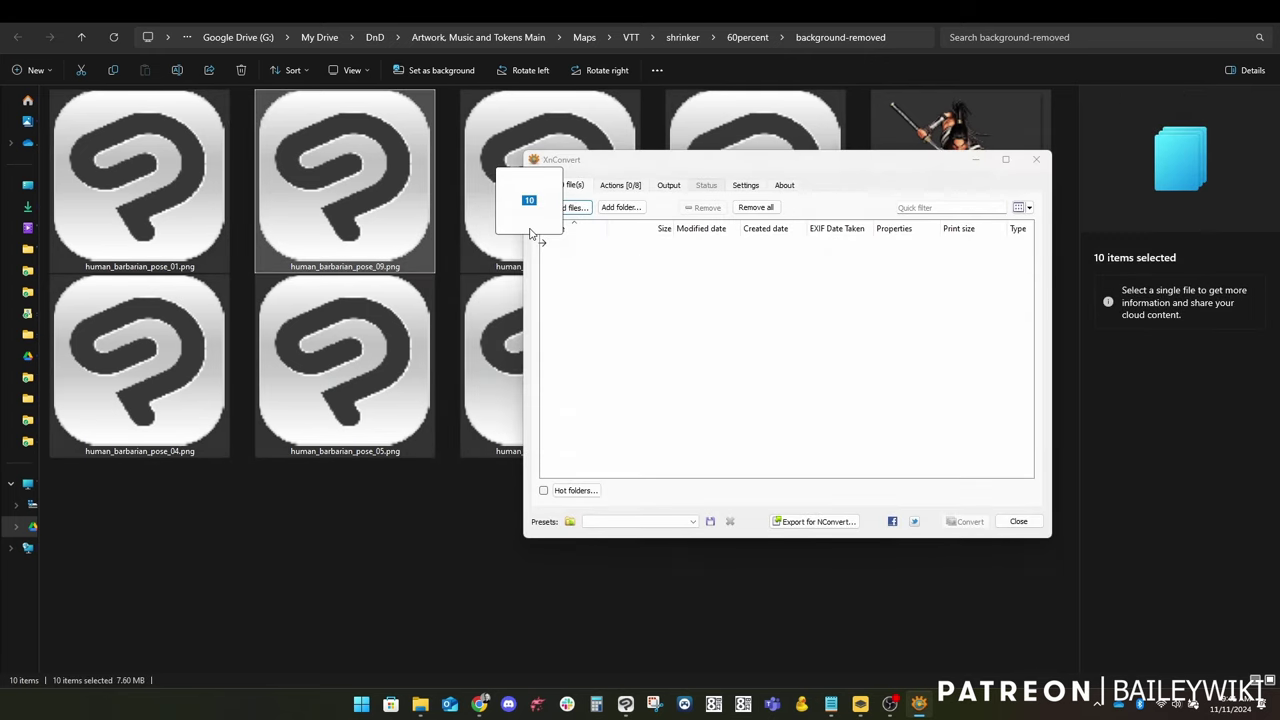
In XnConvert, set the ten images to output as WEBP into the source folder, with Delete original turned off
{"action": "left_click", "coordinate": [628, 188]}
{"action": "left_click", "coordinate": [672, 188]}
{"action": "left_click", "coordinate": [624, 224]}
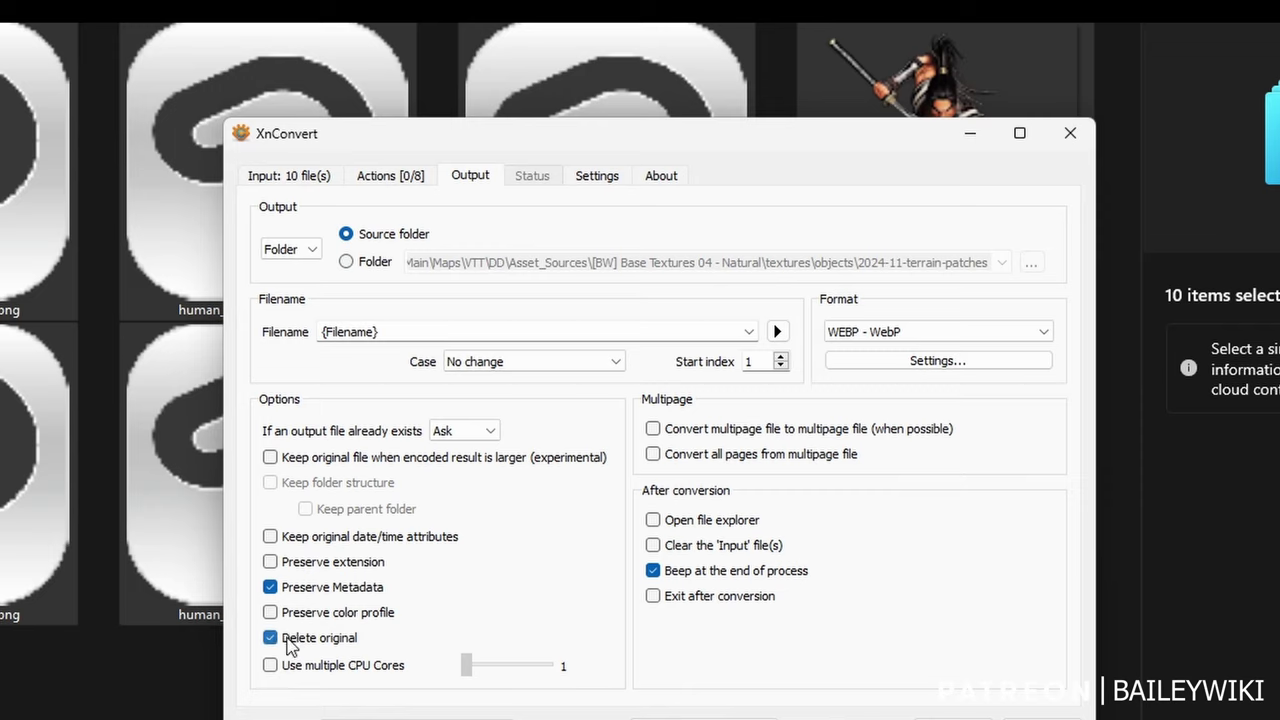
{"action": "left_click", "coordinate": [896, 334]}
{"action": "left_click", "coordinate": [899, 334]}
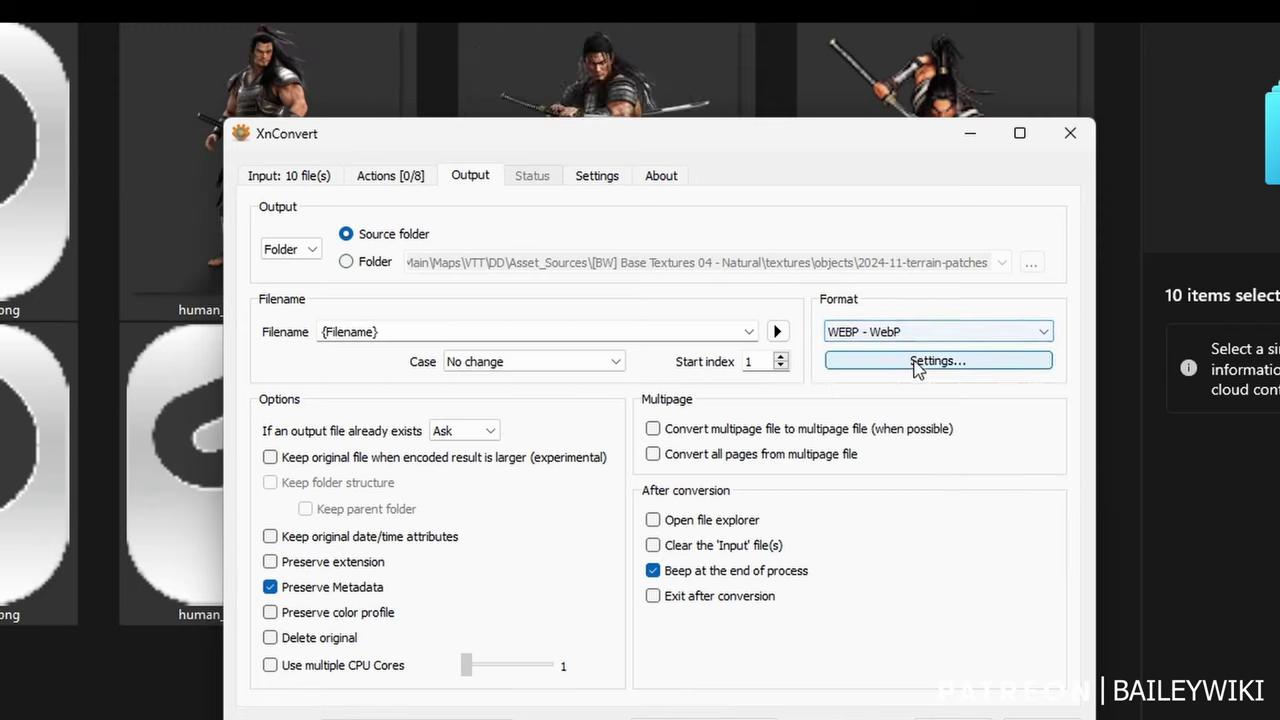
Check the WebP write settings without changing them and start converting the ten images
{"action": "left_click", "coordinate": [912, 361]}
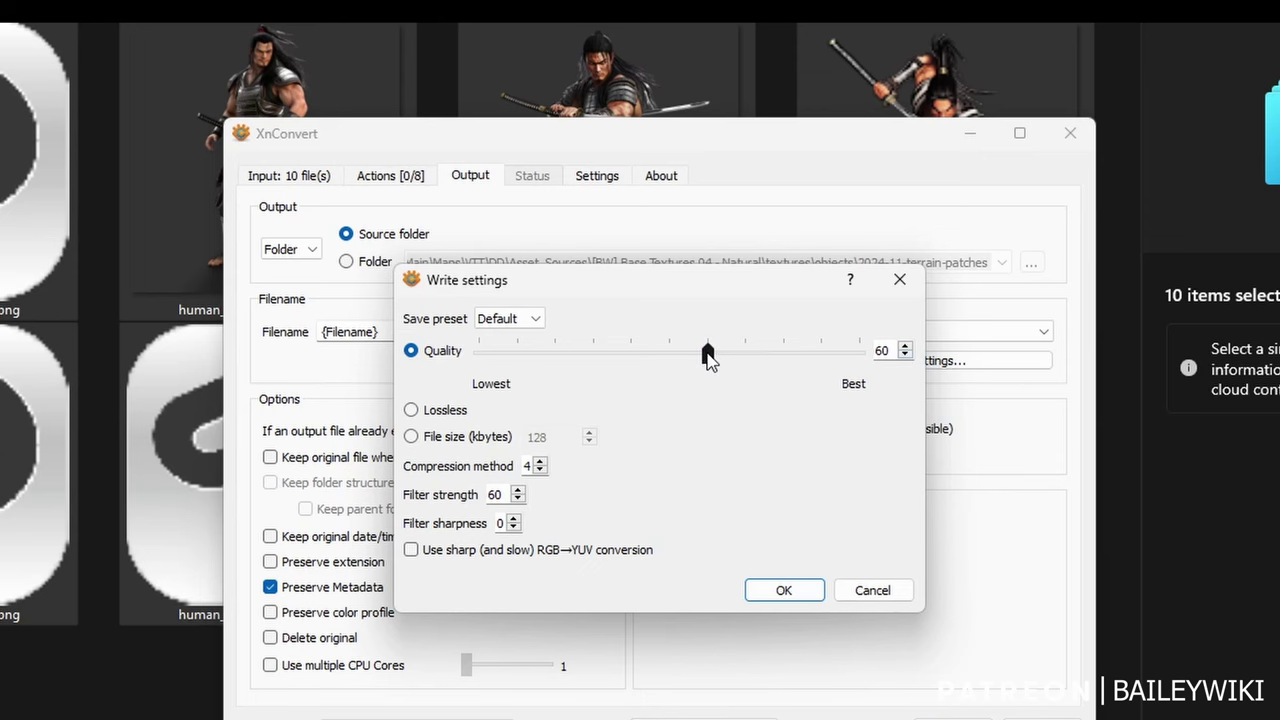
{"action": "left_click", "coordinate": [872, 591]}
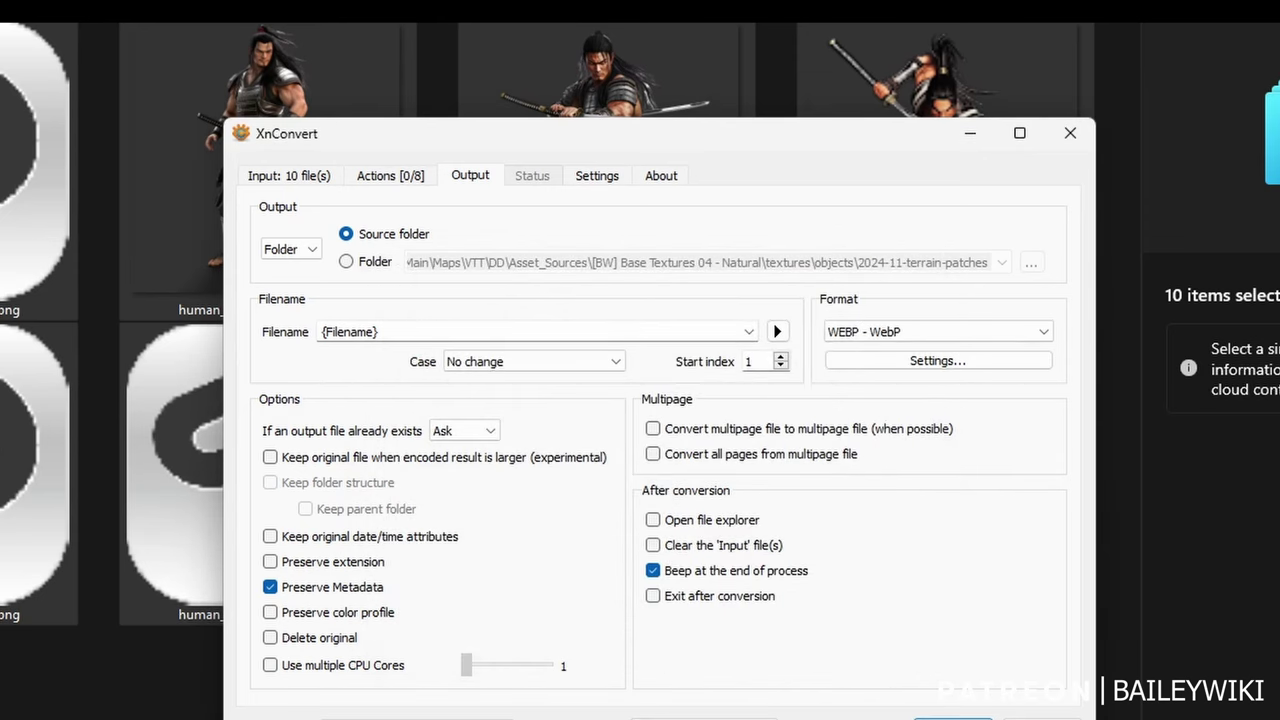
{"action": "left_click", "coordinate": [952, 718]}
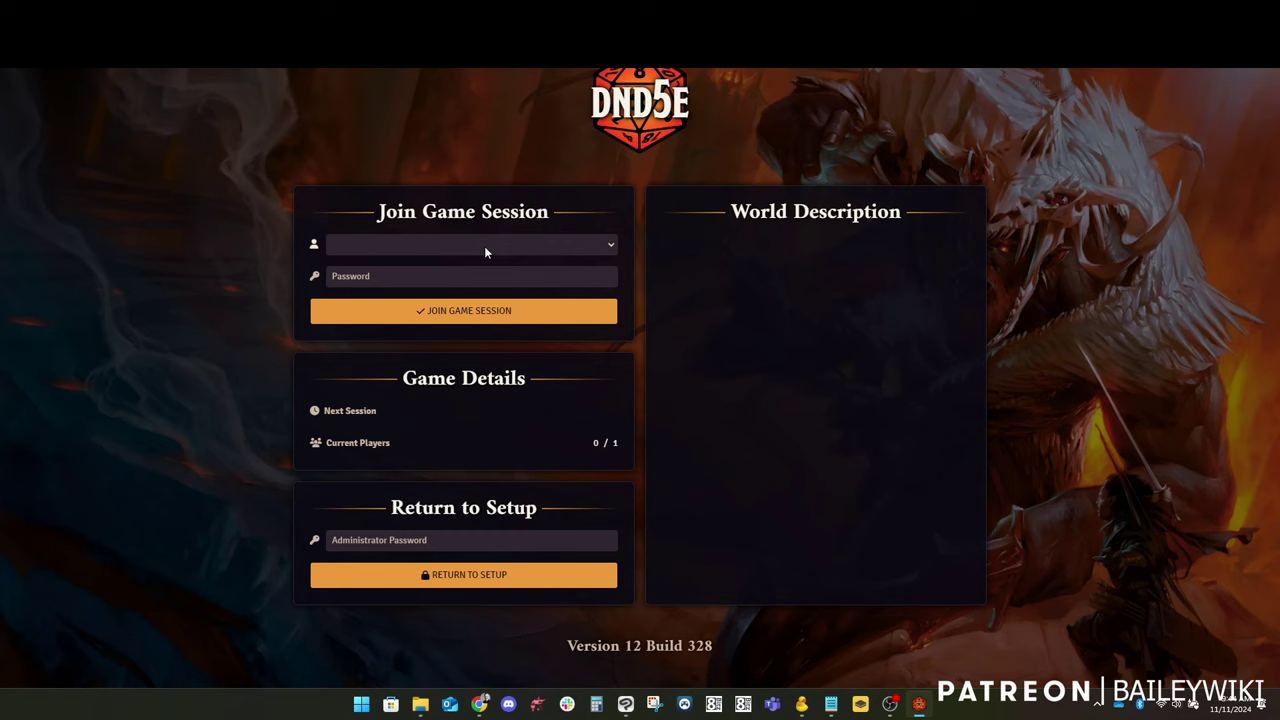
In Foundry Virtual Tabletop, choose the user account and join the game session
{"action": "left_click", "coordinate": [484, 246]}
{"action": "left_click", "coordinate": [462, 266]}
{"action": "left_click", "coordinate": [452, 309]}
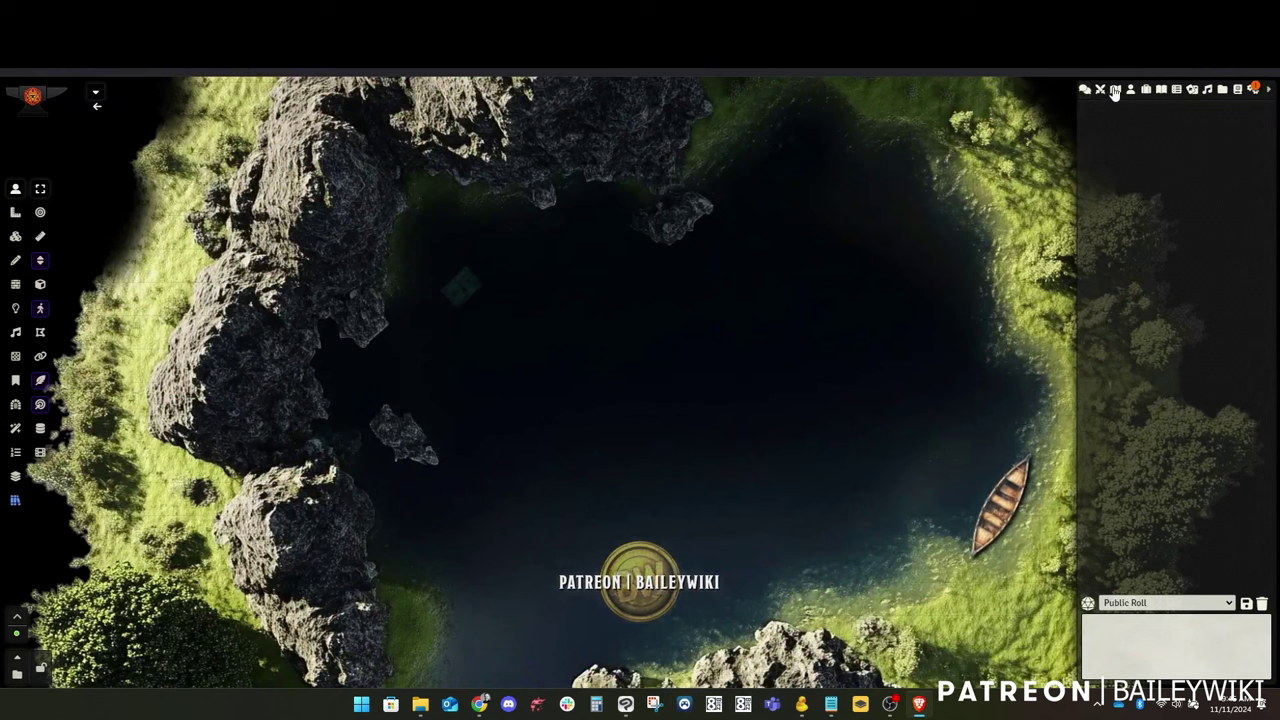
Search the scenes for "scenesca" and open the Scenescape Camp (free) scene
{"action": "left_click", "coordinate": [1115, 90]}
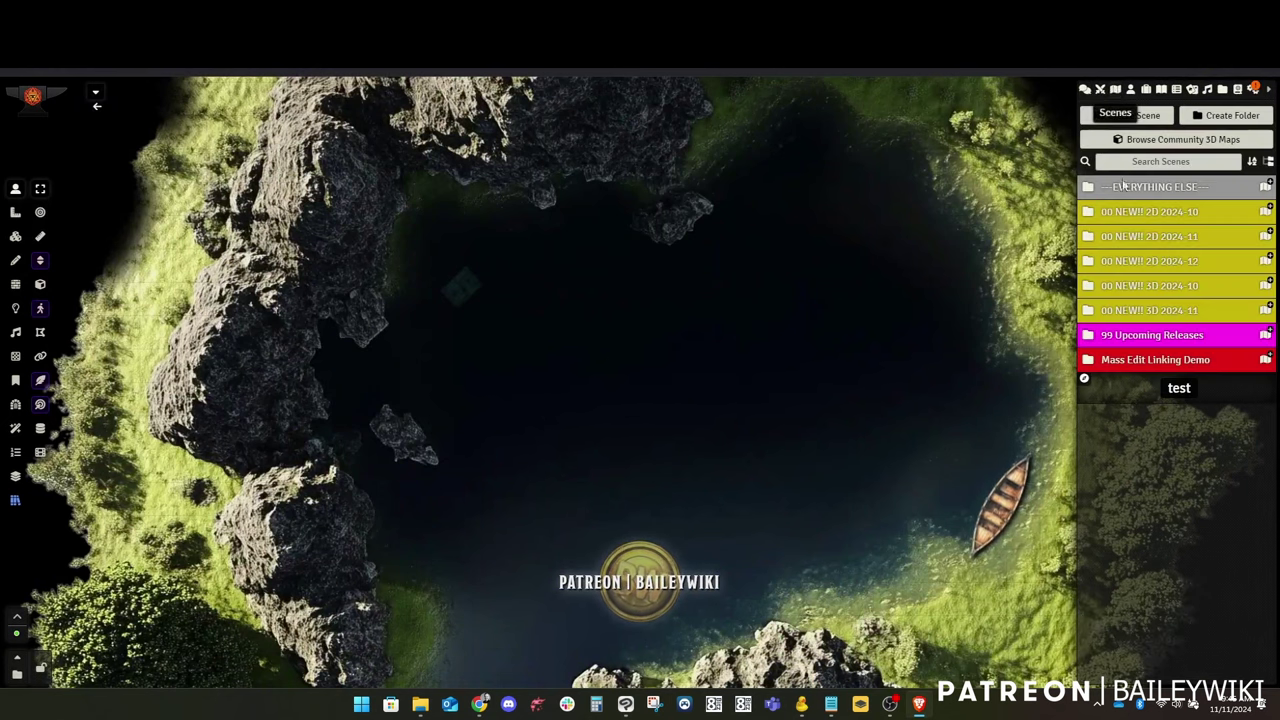
{"action": "left_click", "coordinate": [1183, 160]}
{"action": "type", "text": "scenesca"}
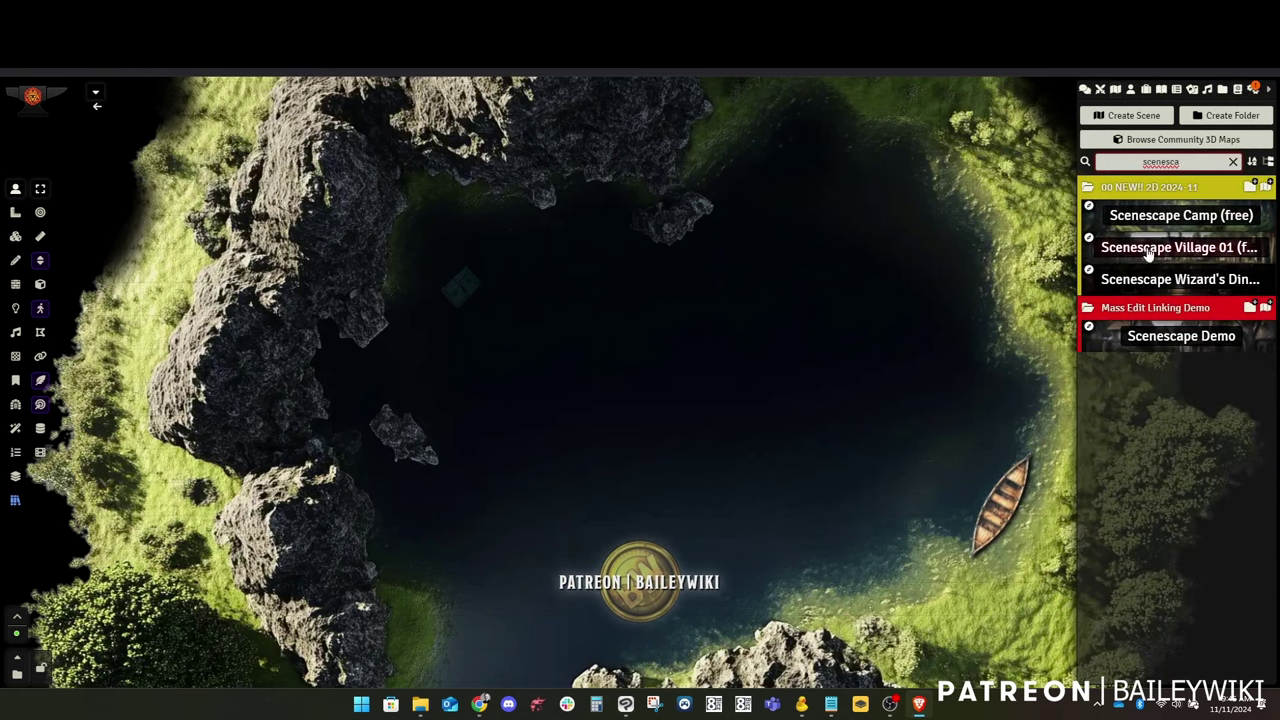
{"action": "left_click", "coordinate": [1175, 213]}
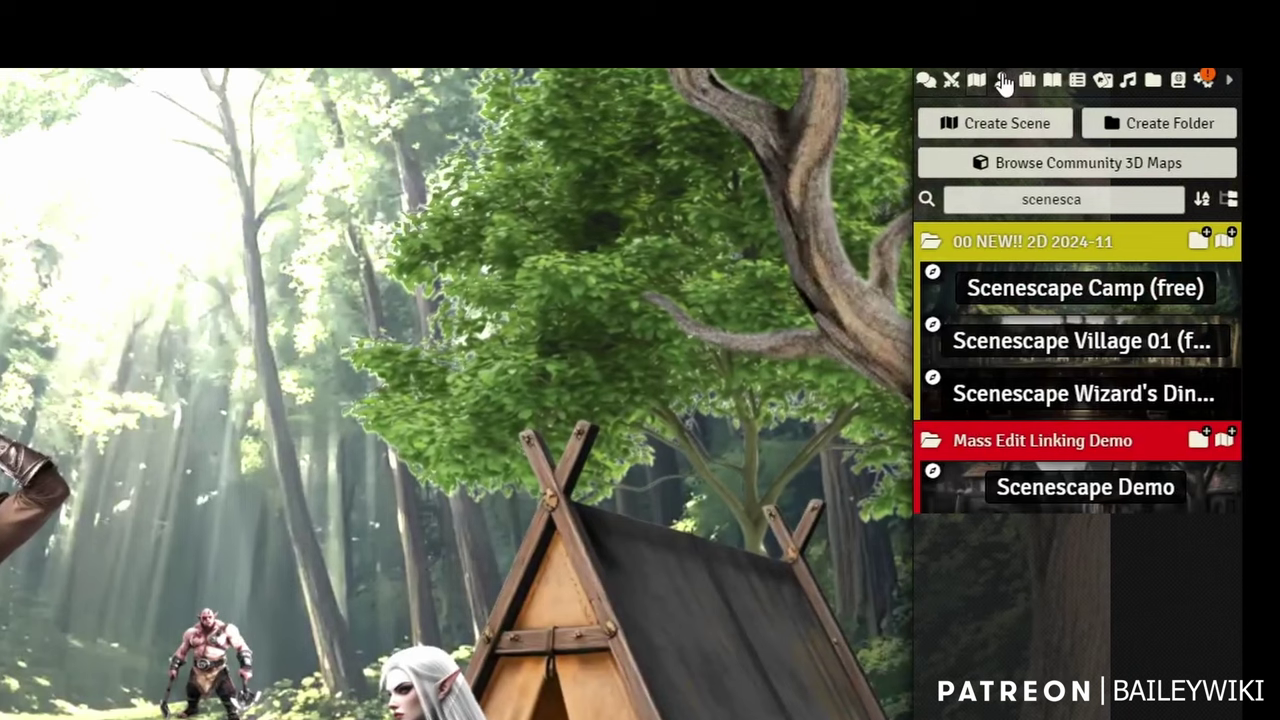
Create a new Player Character actor named Samurai
{"action": "left_click", "coordinate": [1130, 89]}
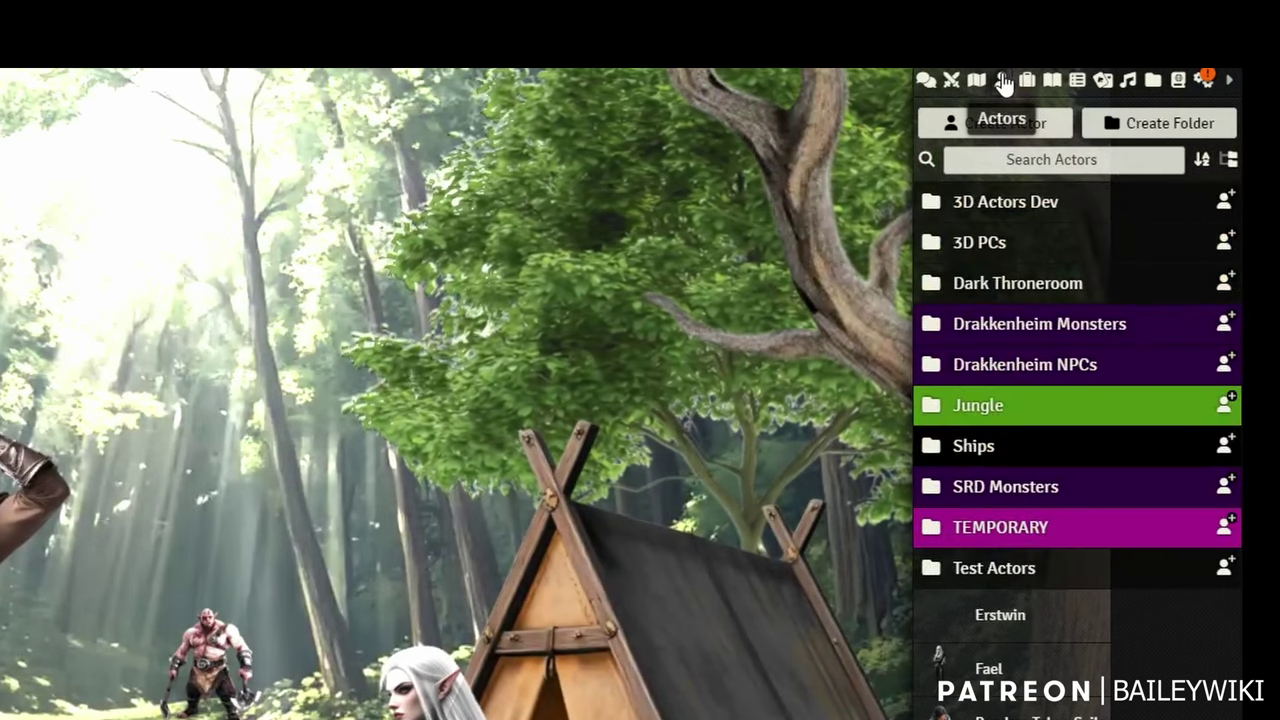
{"action": "left_click", "coordinate": [1048, 125]}
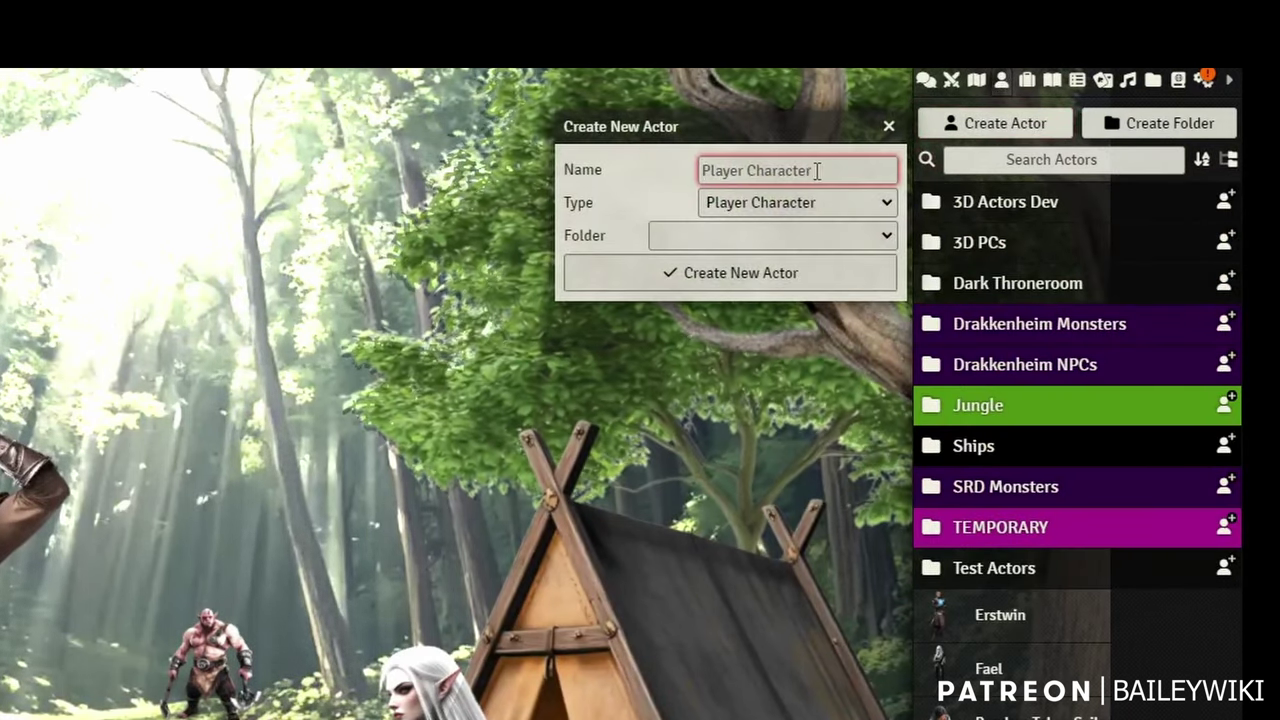
{"action": "type", "text": "Samurai"}
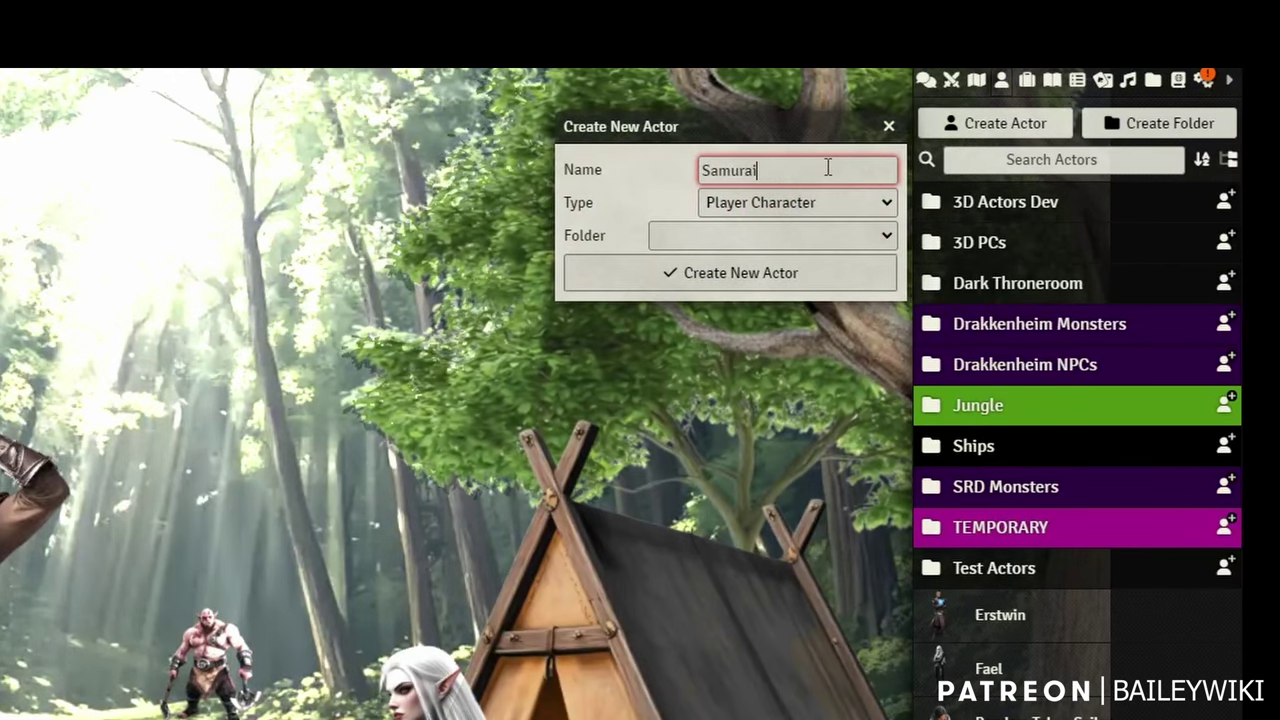
{"action": "left_click", "coordinate": [745, 273]}
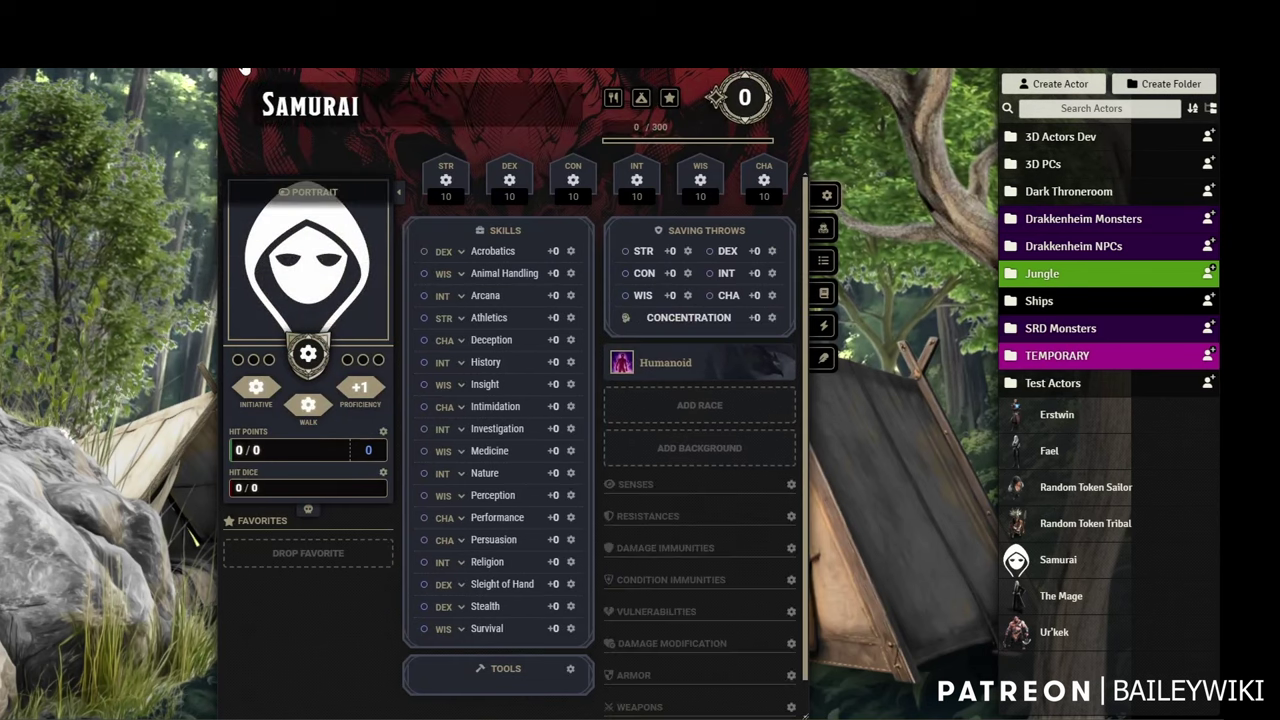
Set the Samurai actor's portrait to human_barbarian_pose_02.webp from the ZZ-TESTING/2024-12-testing folder
{"action": "left_click", "coordinate": [307, 258]}
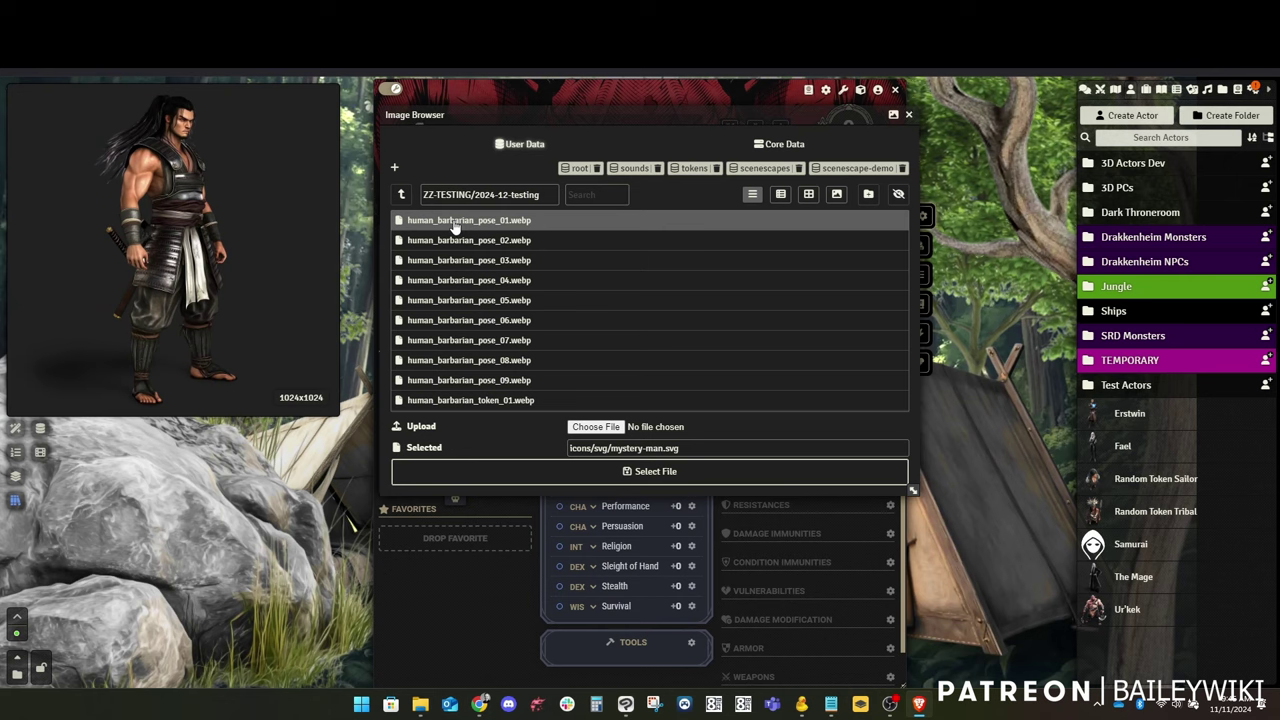
{"action": "left_click", "coordinate": [457, 250]}
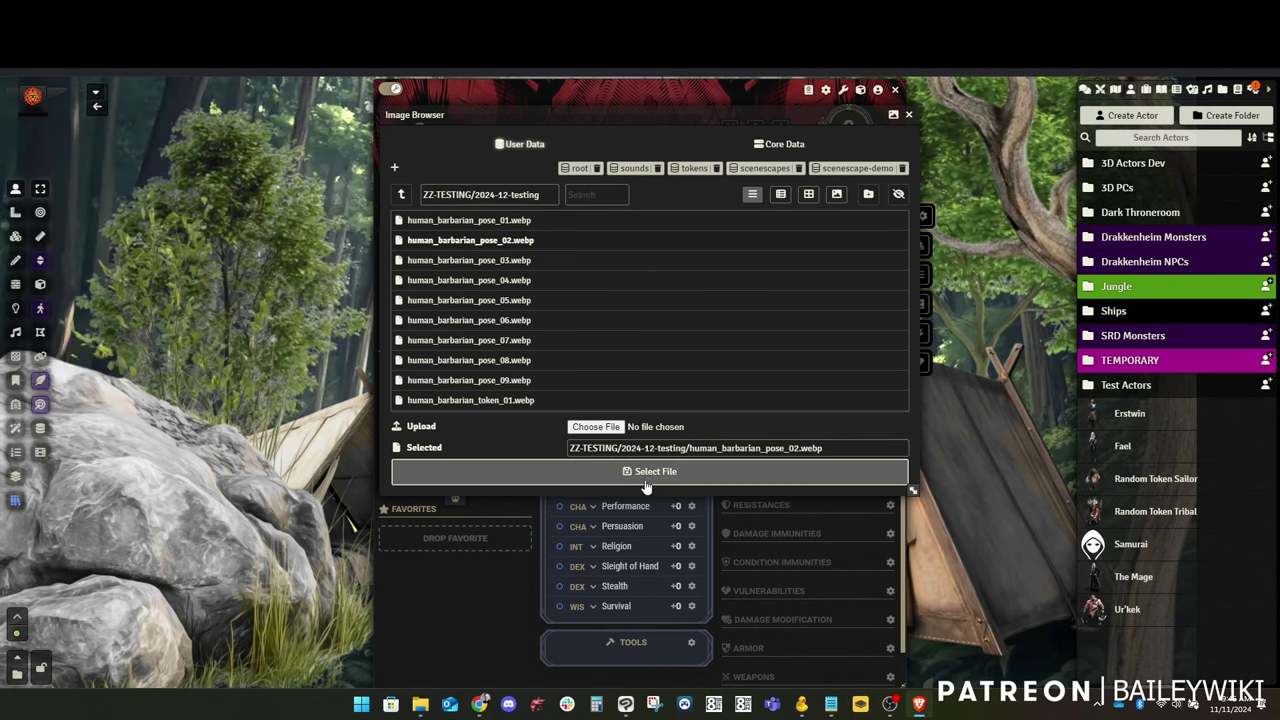
{"action": "left_click", "coordinate": [656, 473]}
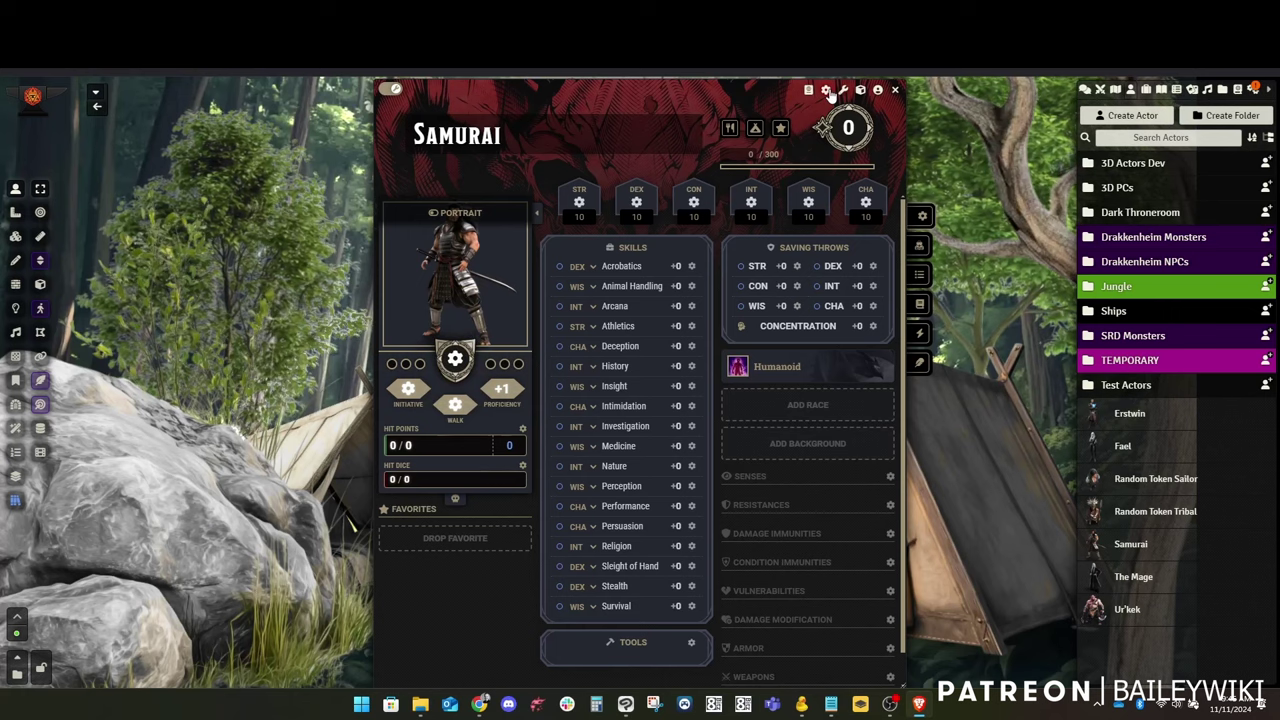
Set the Samurai's prototype token image to human_barbarian_token_01.webp and update the token
{"action": "left_click", "coordinate": [877, 91]}
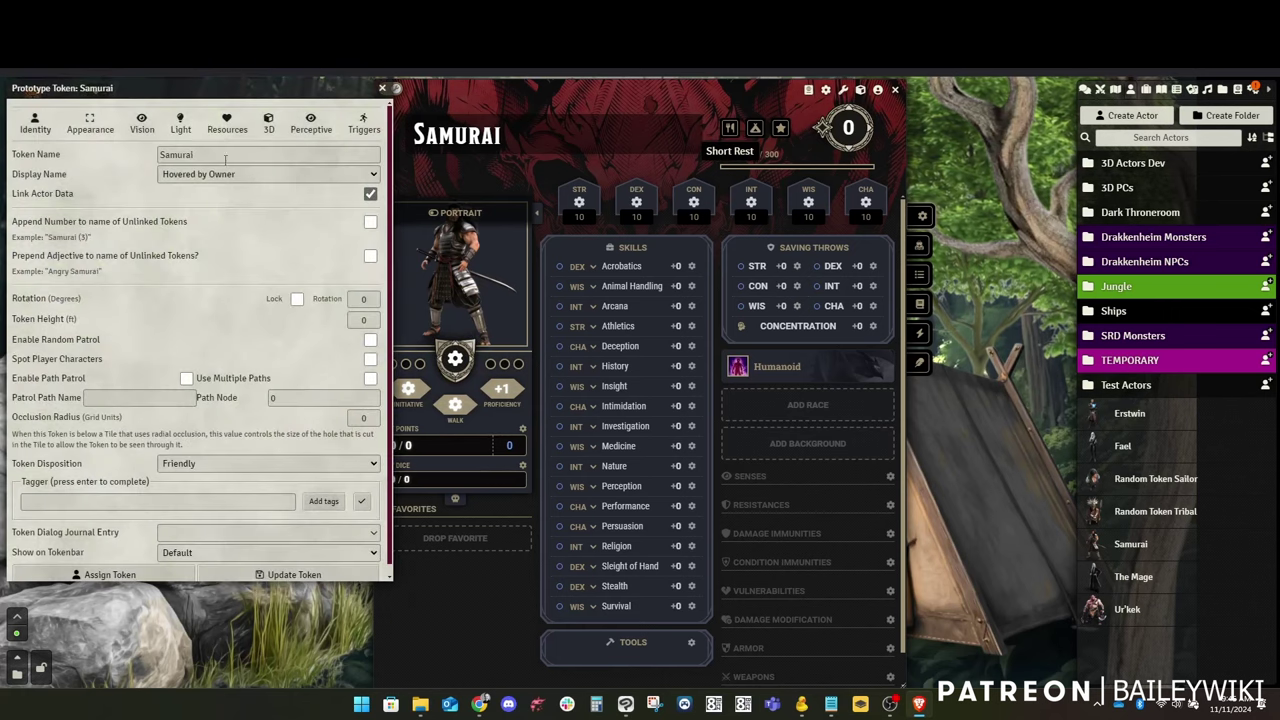
{"action": "left_click", "coordinate": [90, 126]}
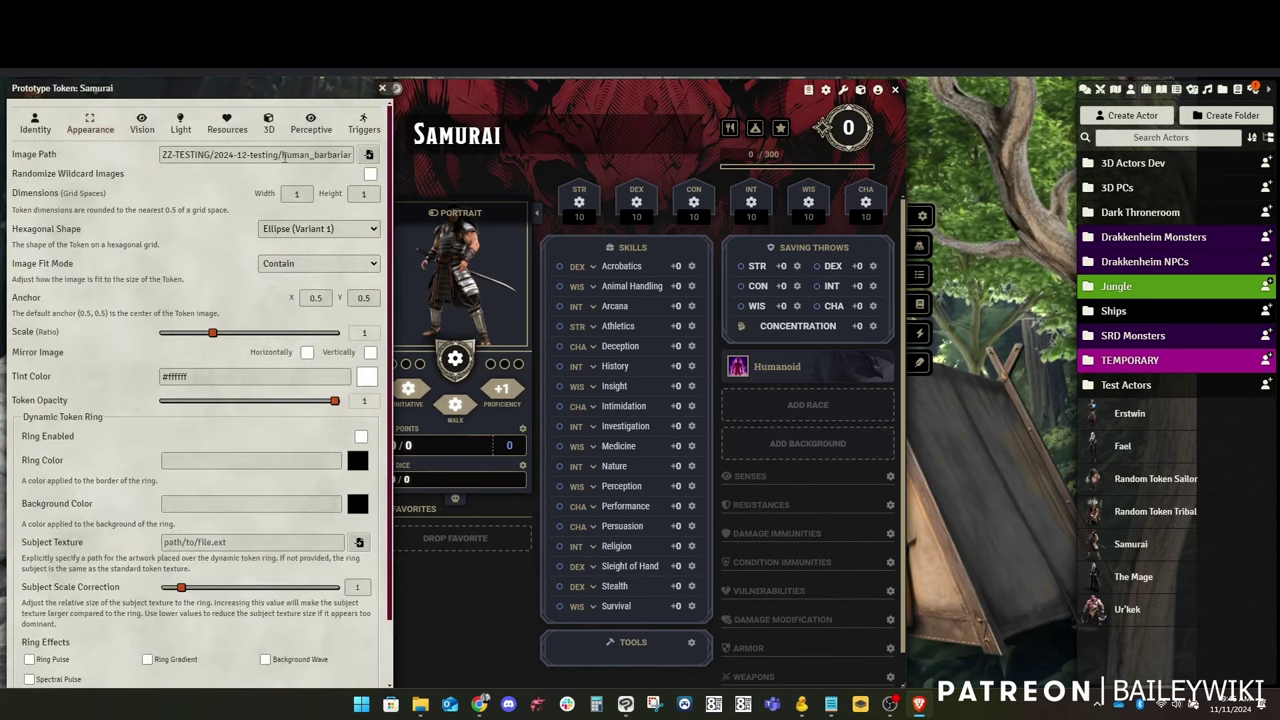
{"action": "left_click", "coordinate": [369, 156]}
{"action": "mouse_move", "coordinate": [449, 306]}
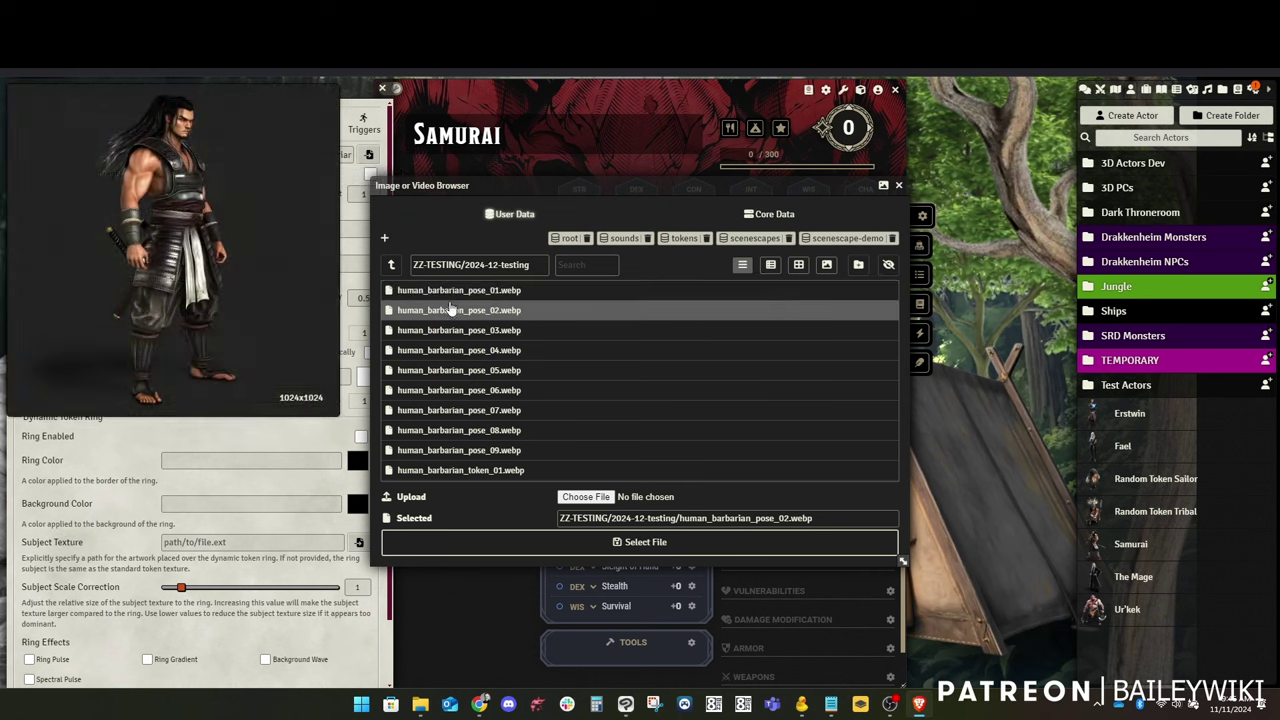
{"action": "left_click", "coordinate": [452, 470]}
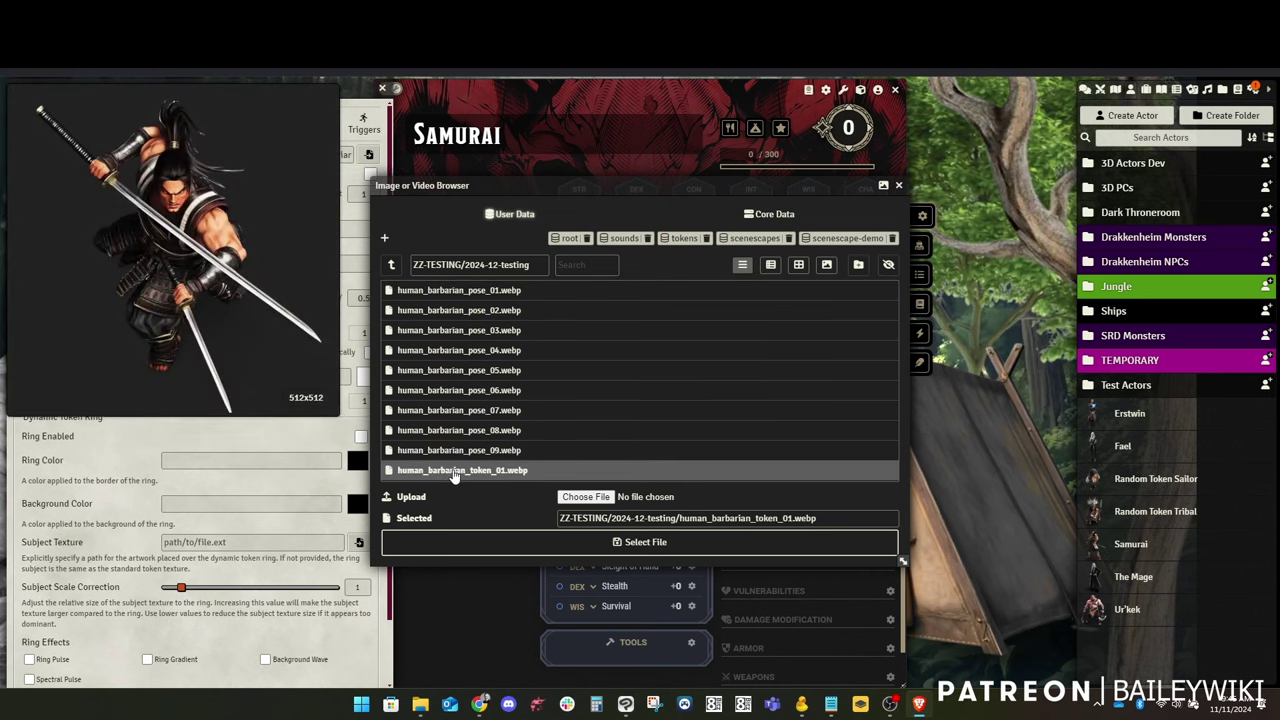
{"action": "left_click", "coordinate": [650, 541]}
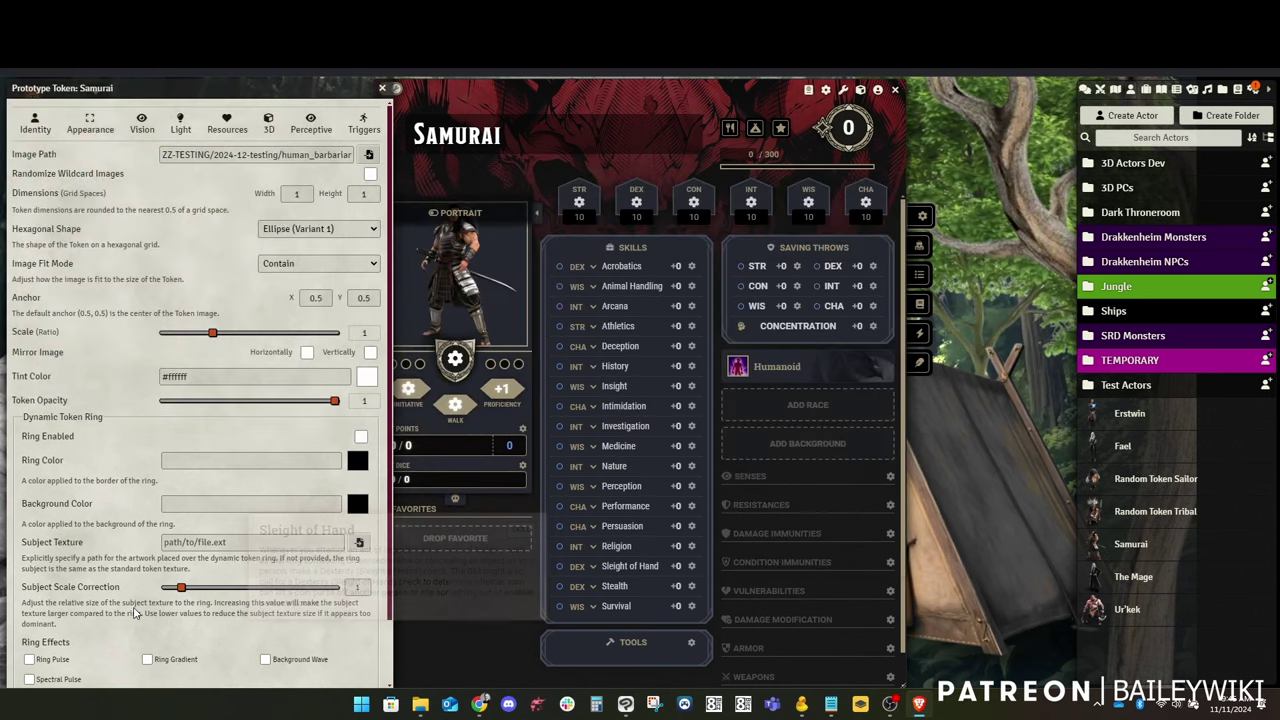
{"action": "scroll", "coordinate": [133, 612], "scroll_direction": "down", "scroll_amount": 1}
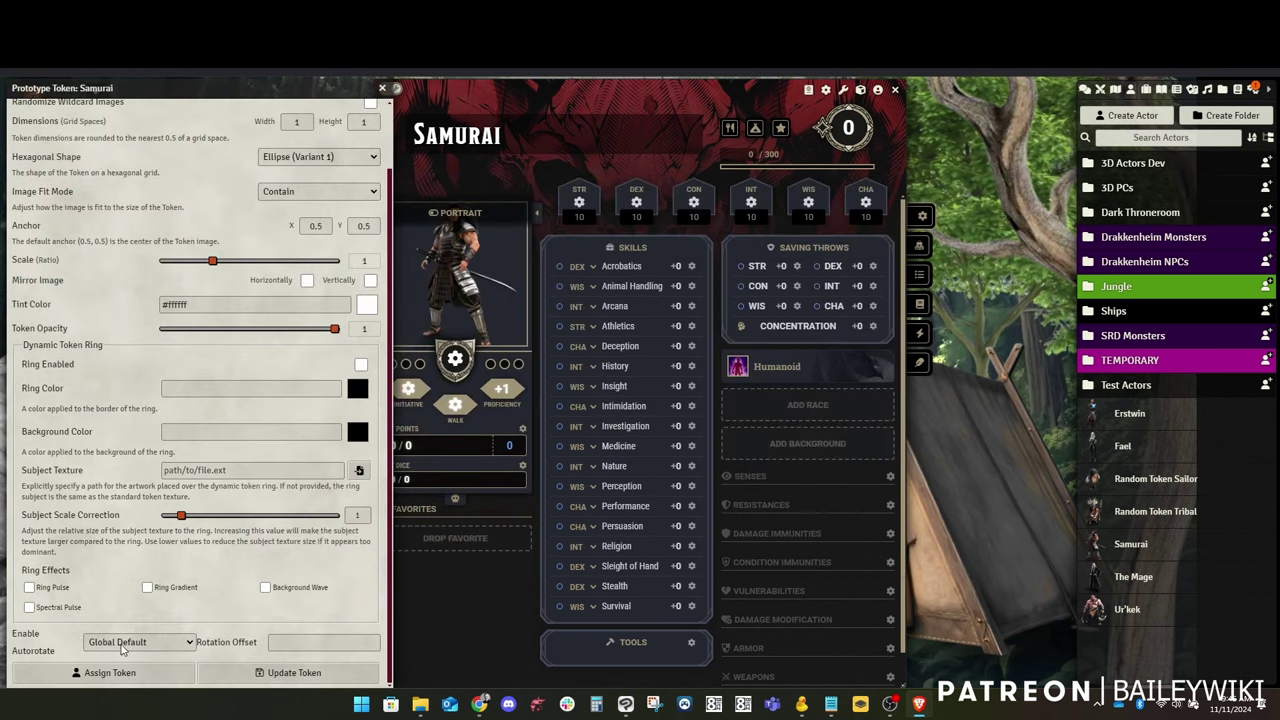
{"action": "left_click", "coordinate": [278, 675]}
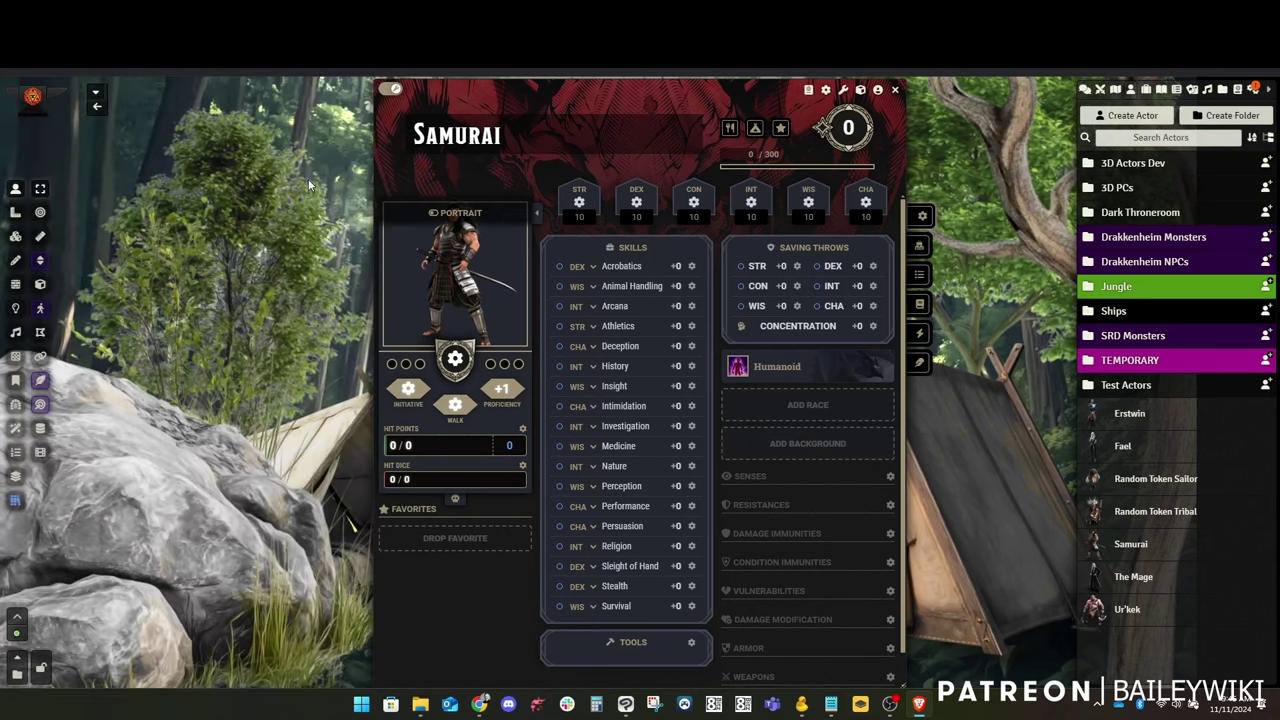
Enter the Samurai's height in the biography details, leave edit mode and close the actor sheet
{"action": "left_click", "coordinate": [388, 92]}
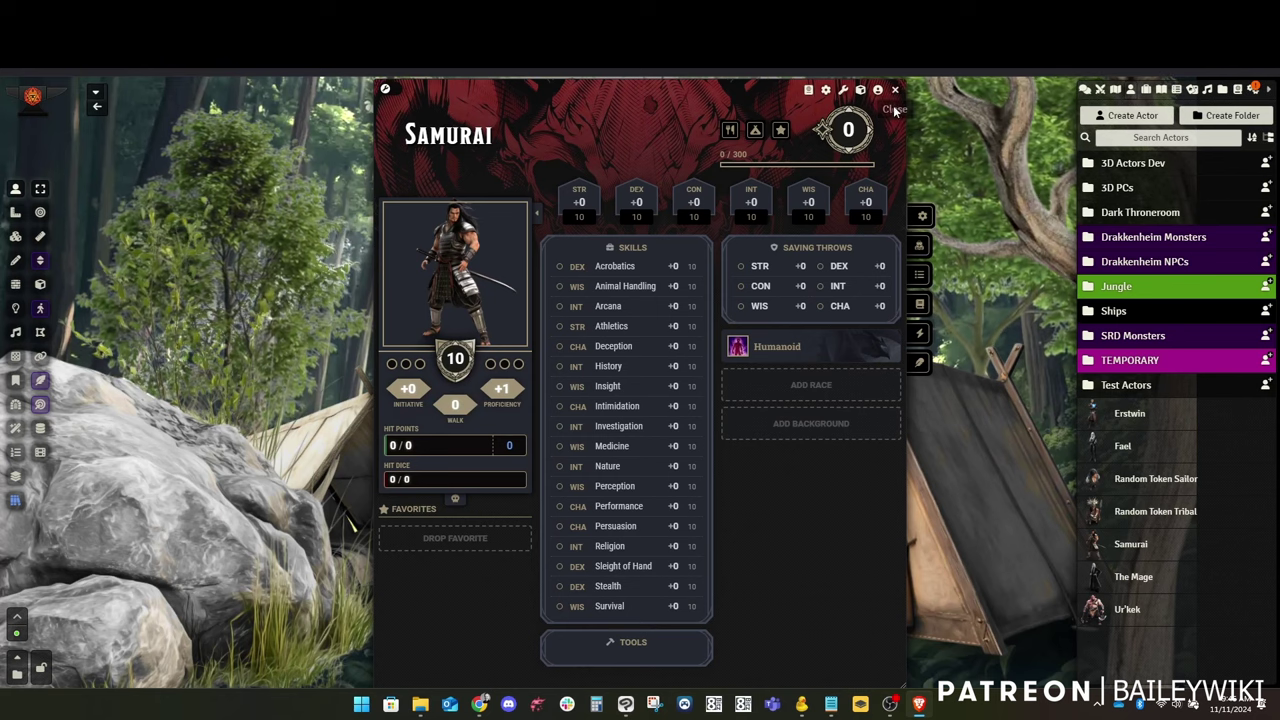
{"action": "left_click", "coordinate": [388, 91]}
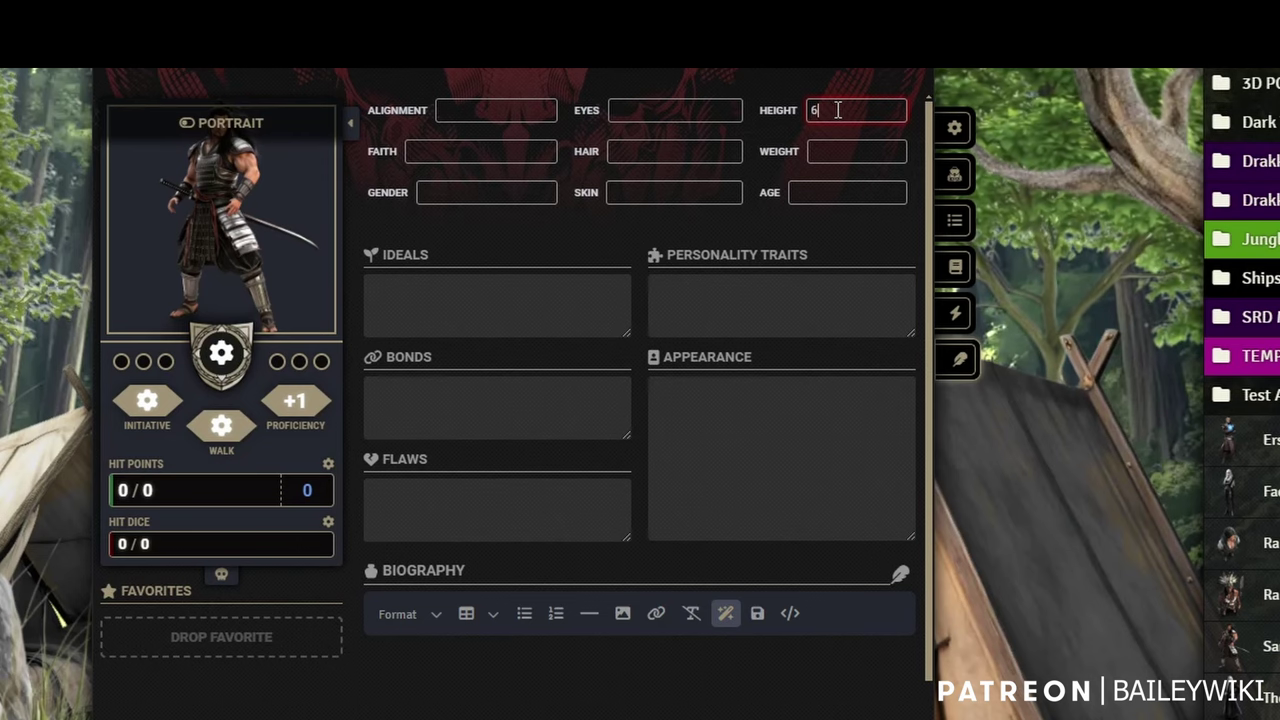
{"action": "key", "text": "Tab"}
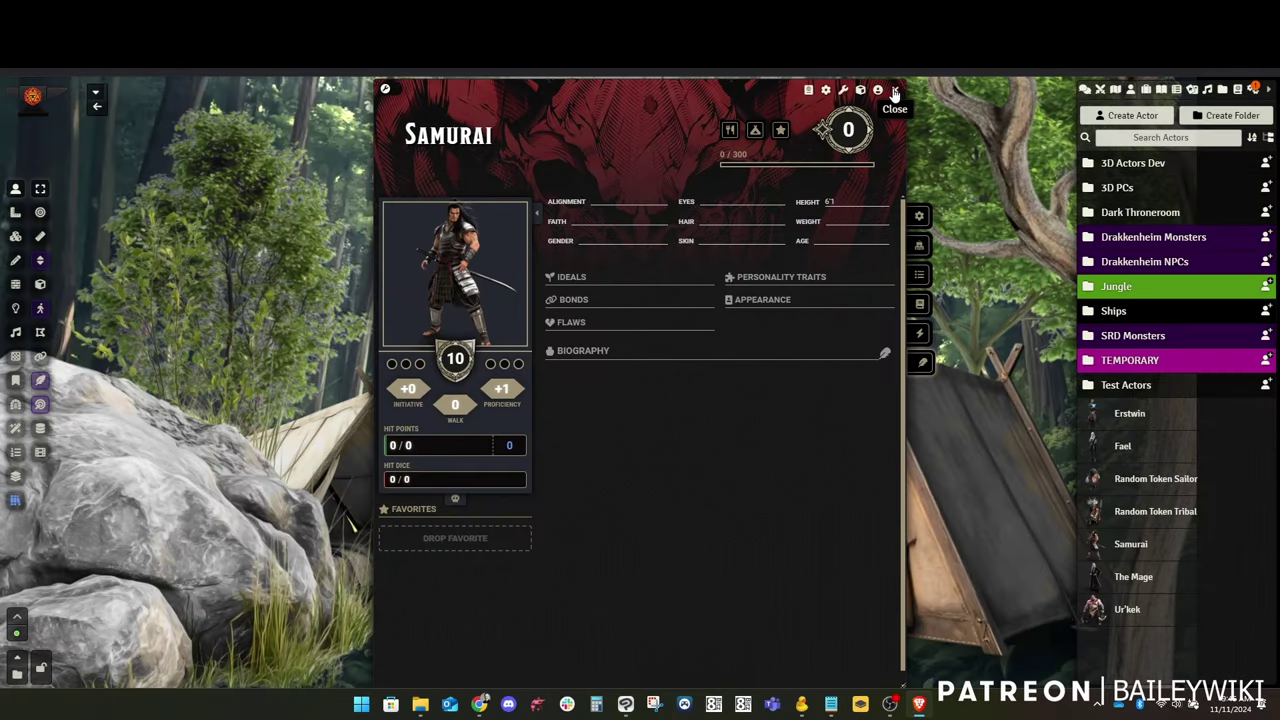
{"action": "left_click", "coordinate": [895, 92]}
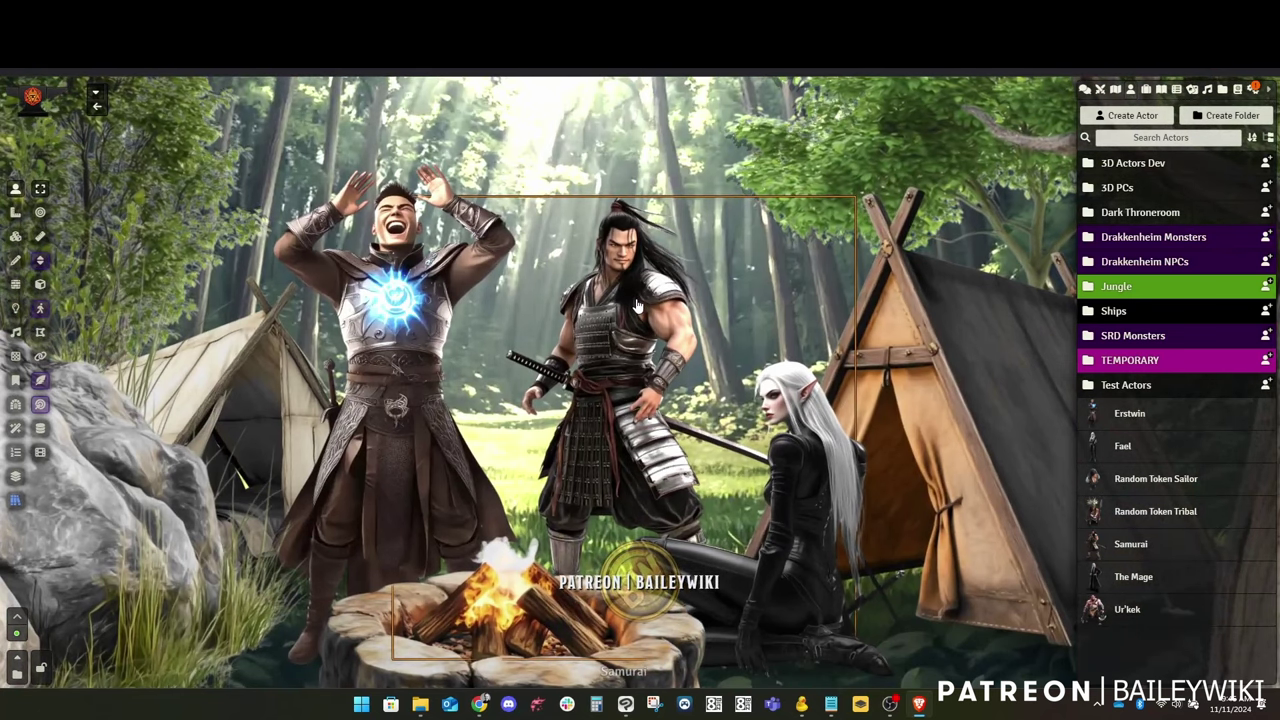
Change the placed Samurai token's image to human_barbarian_pose_03.webp and update the token
{"action": "double_click", "coordinate": [637, 305]}
{"action": "left_click", "coordinate": [565, 228]}
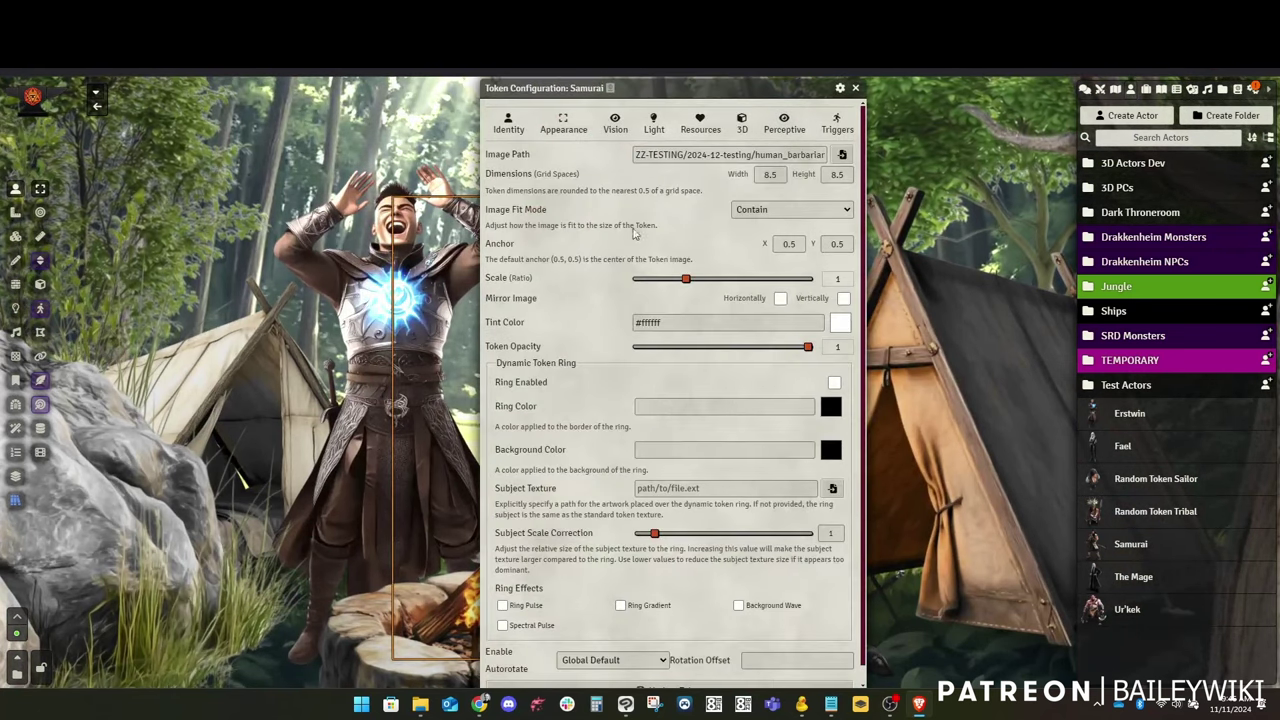
{"action": "left_click", "coordinate": [840, 156]}
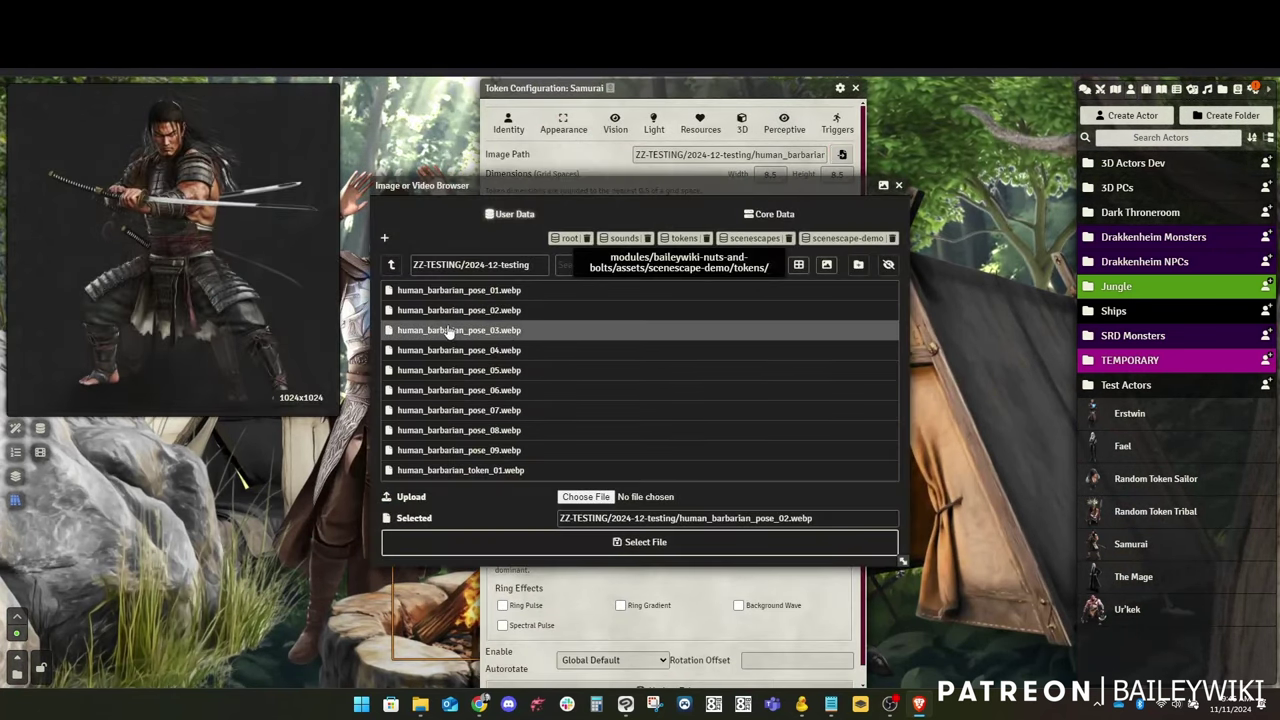
{"action": "left_click", "coordinate": [580, 450]}
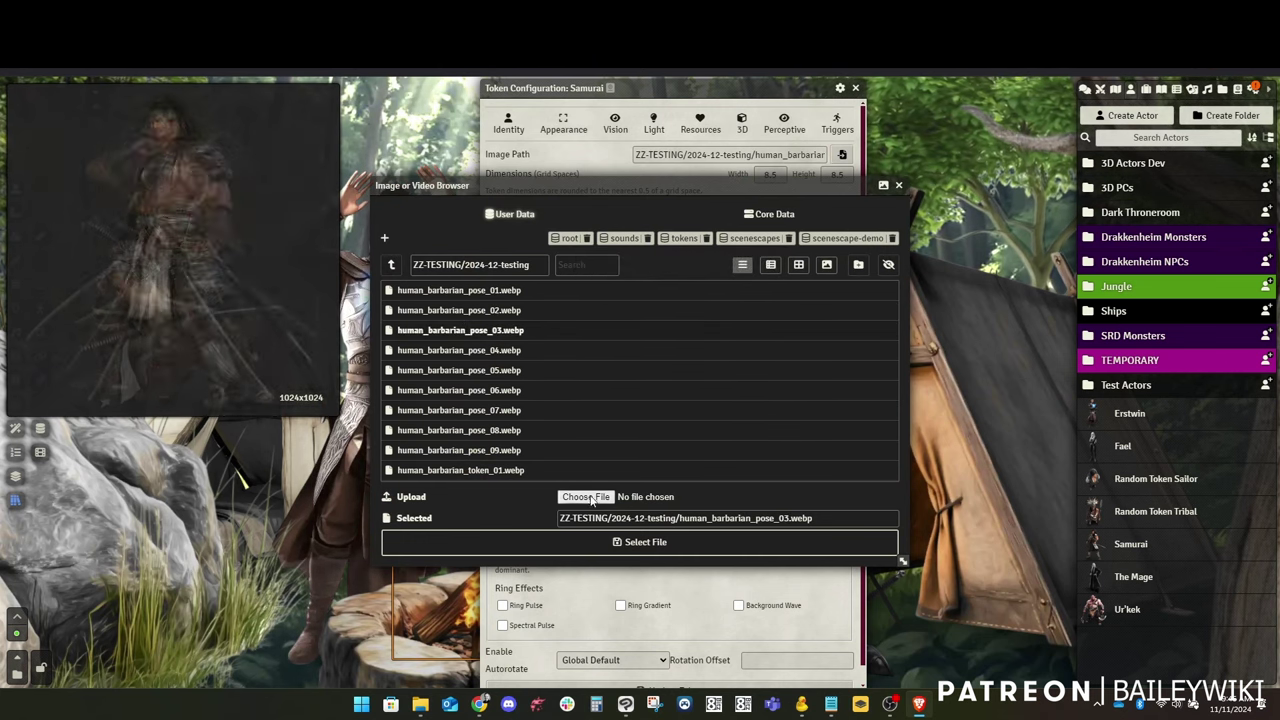
{"action": "left_click", "coordinate": [590, 541]}
{"action": "scroll", "coordinate": [559, 635], "scroll_direction": "down", "scroll_amount": 1}
{"action": "left_click", "coordinate": [645, 674]}
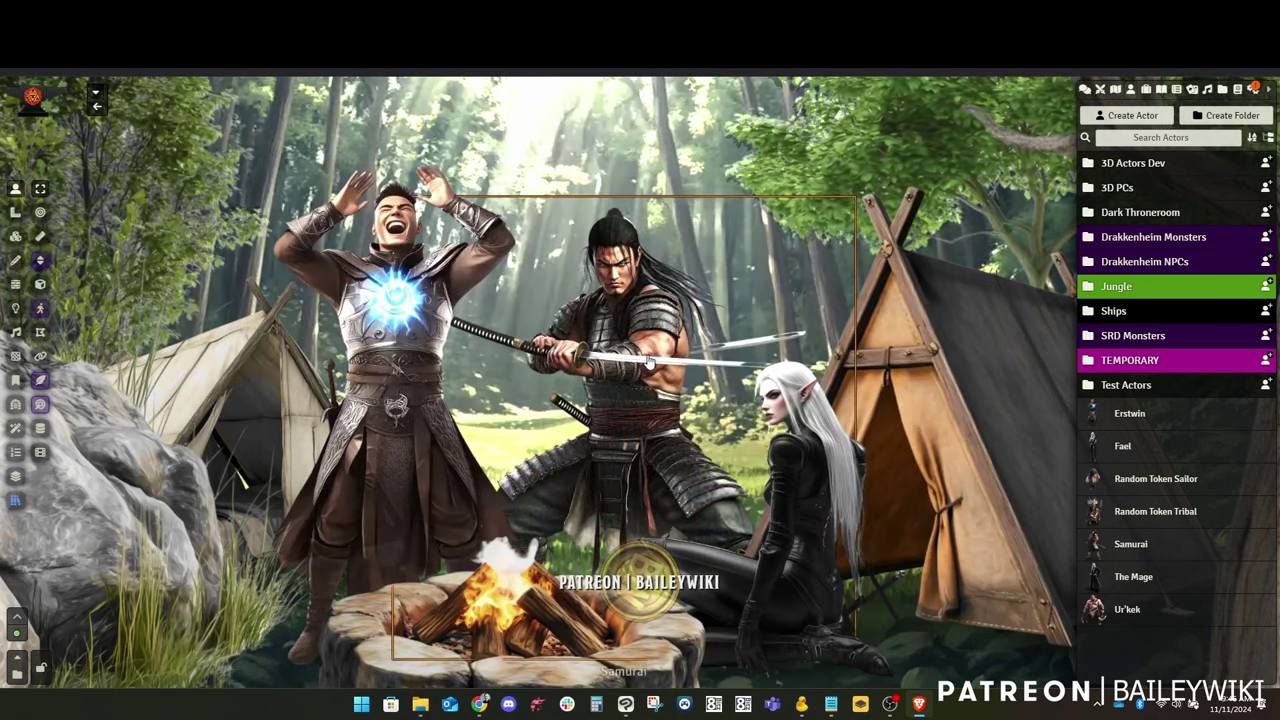
Move the Samurai token slightly within the camp scene and switch its image to human_barbarian_pose_09.webp
{"action": "left_click_drag", "start_coordinate": [645, 370], "coordinate": [692, 428]}
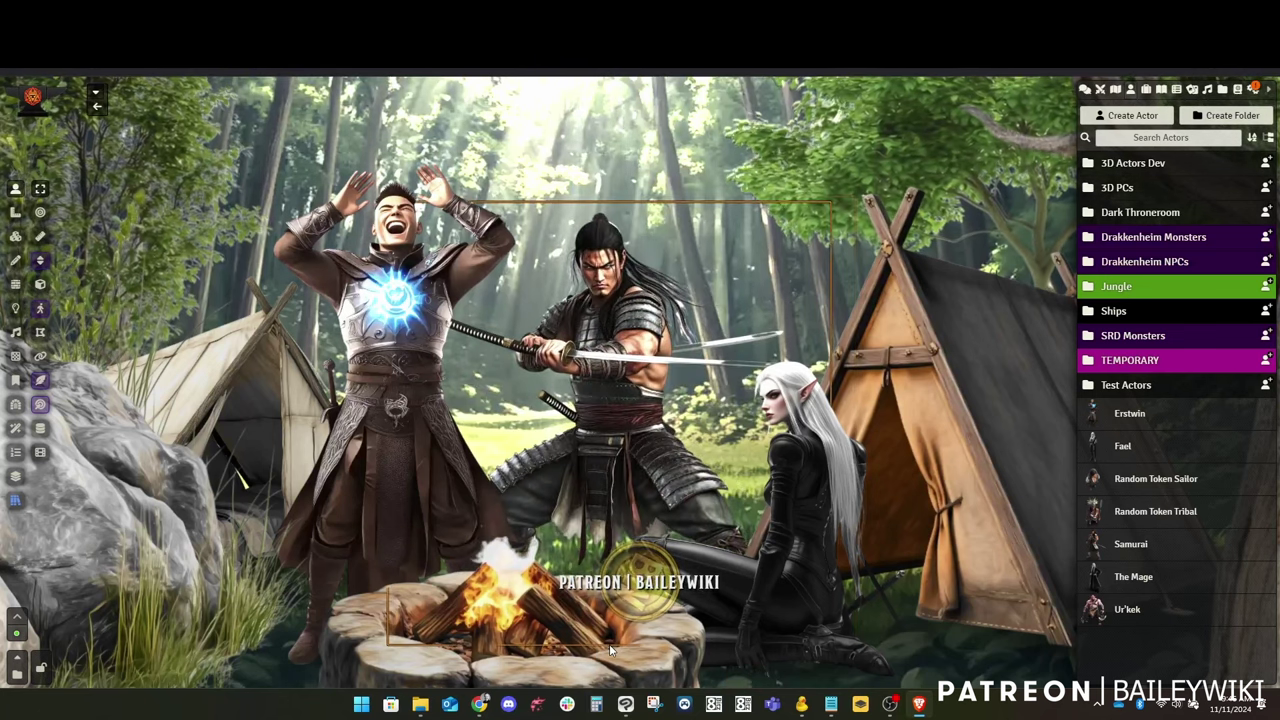
{"action": "right_click", "coordinate": [619, 338]}
{"action": "right_click", "coordinate": [619, 338]}
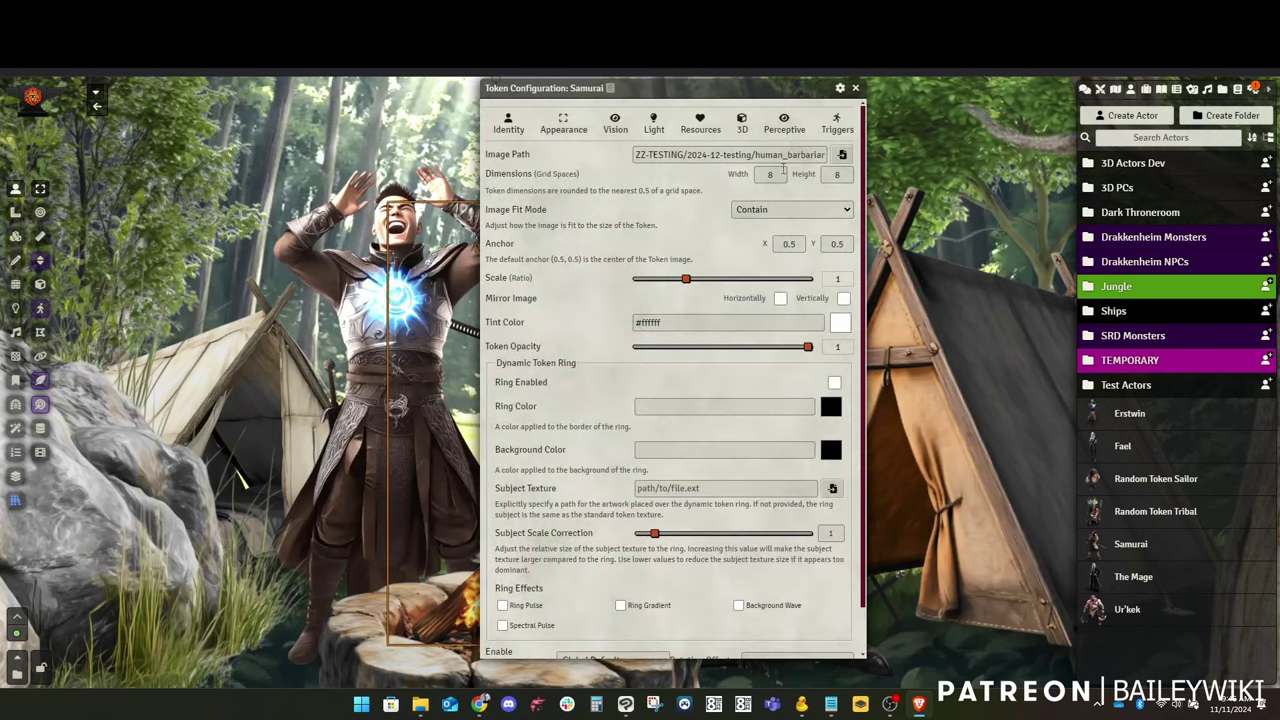
{"action": "left_click", "coordinate": [842, 154]}
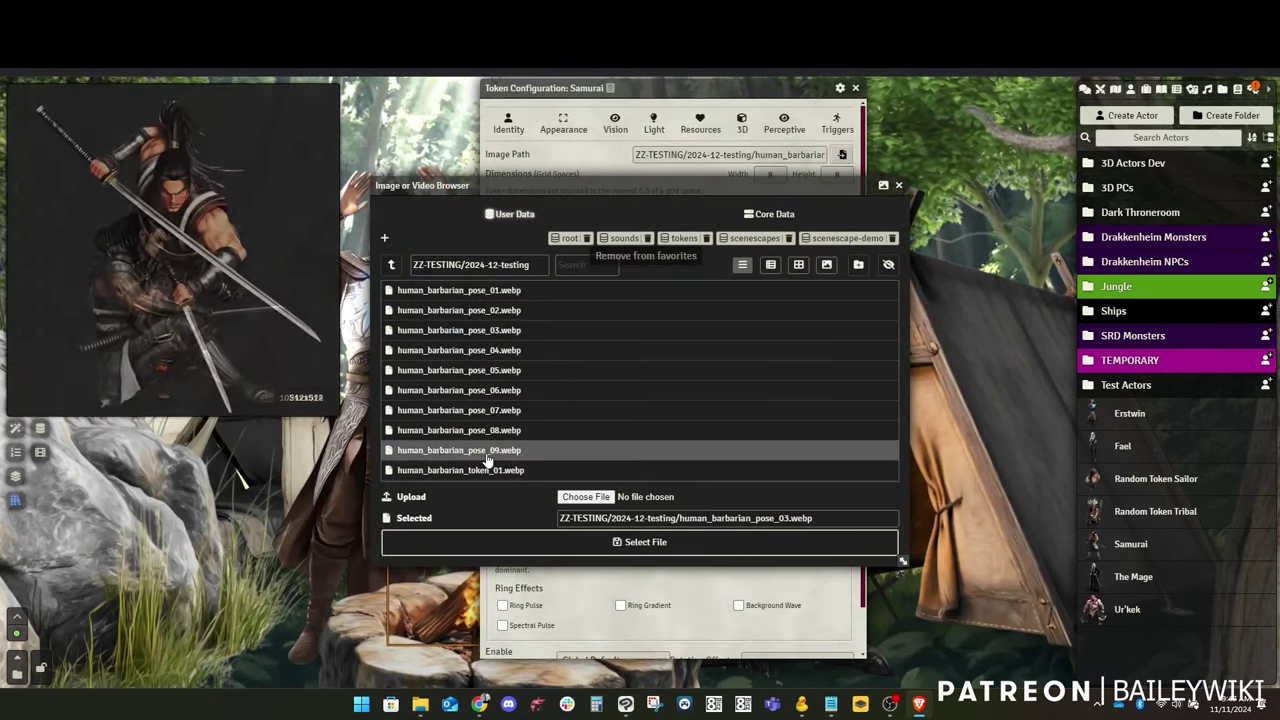
{"action": "left_click", "coordinate": [486, 450]}
{"action": "left_click", "coordinate": [632, 542]}
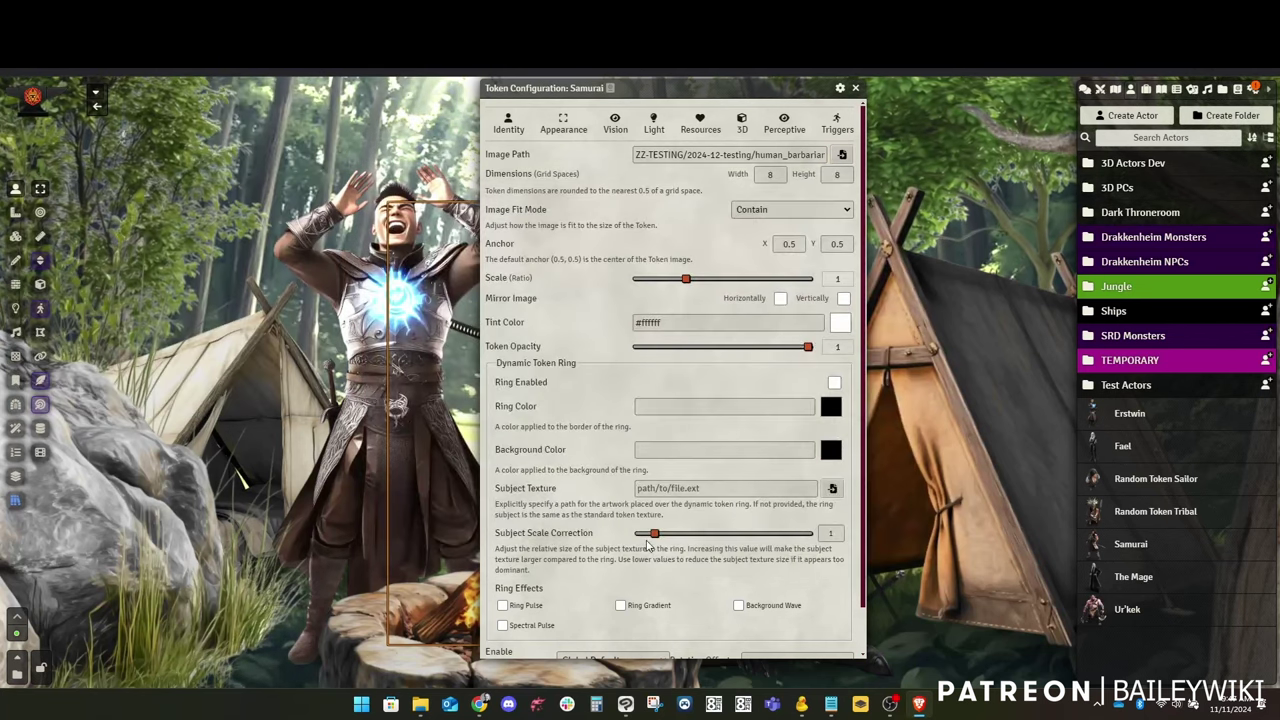
{"action": "scroll", "coordinate": [605, 640], "scroll_direction": "down", "scroll_amount": 1}
{"action": "left_click", "coordinate": [605, 641]}
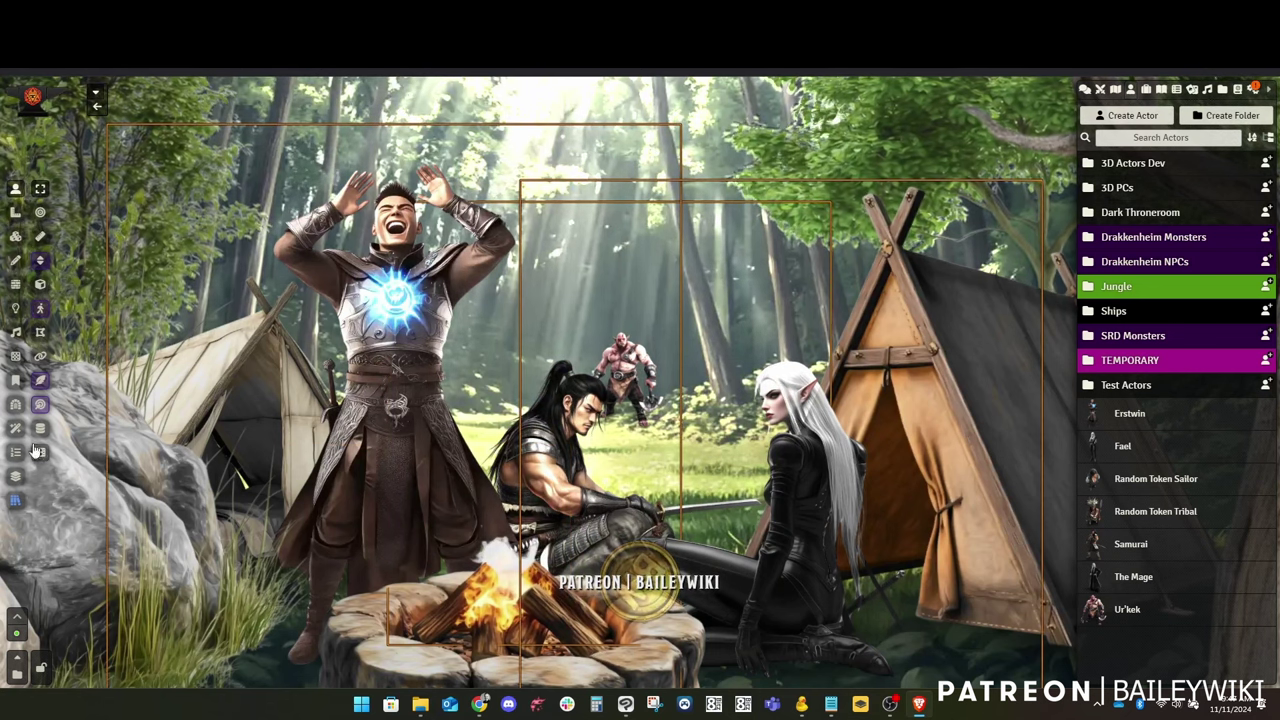
Move the seated Samurai token between the rock and the campfire and bring it in front of Erstwin
{"action": "left_click", "coordinate": [15, 240]}
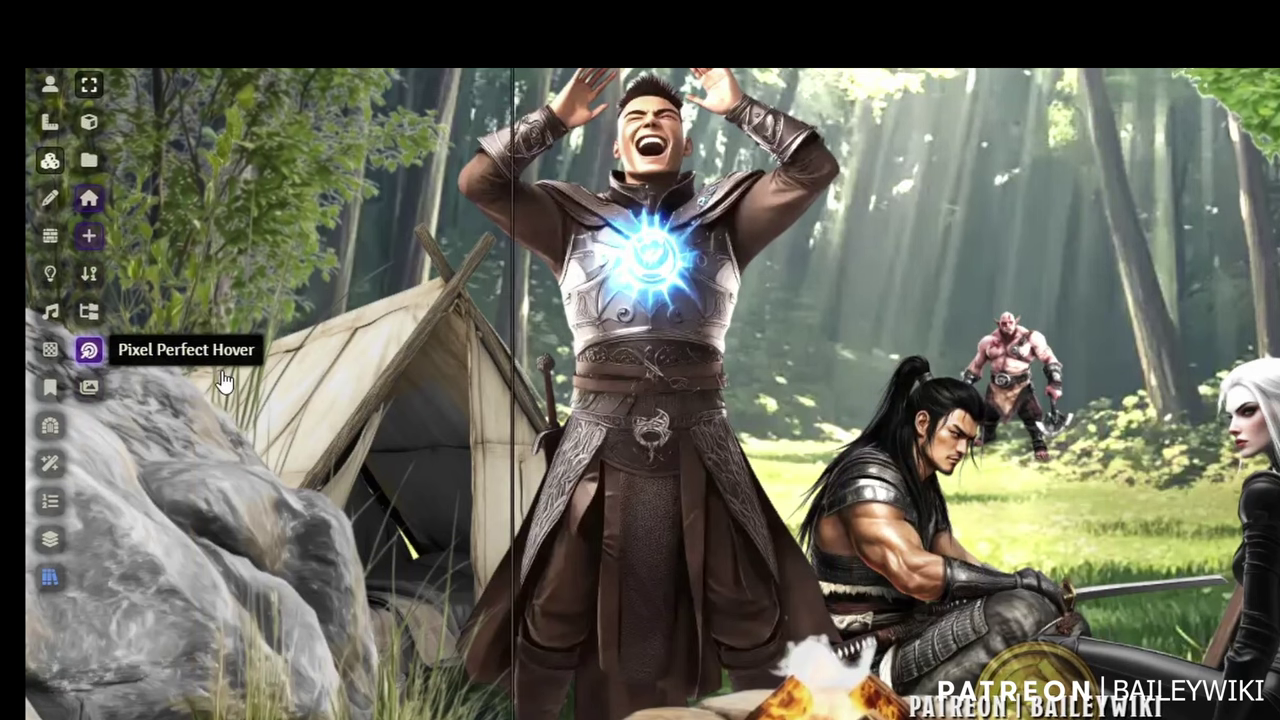
{"action": "left_click", "coordinate": [50, 84]}
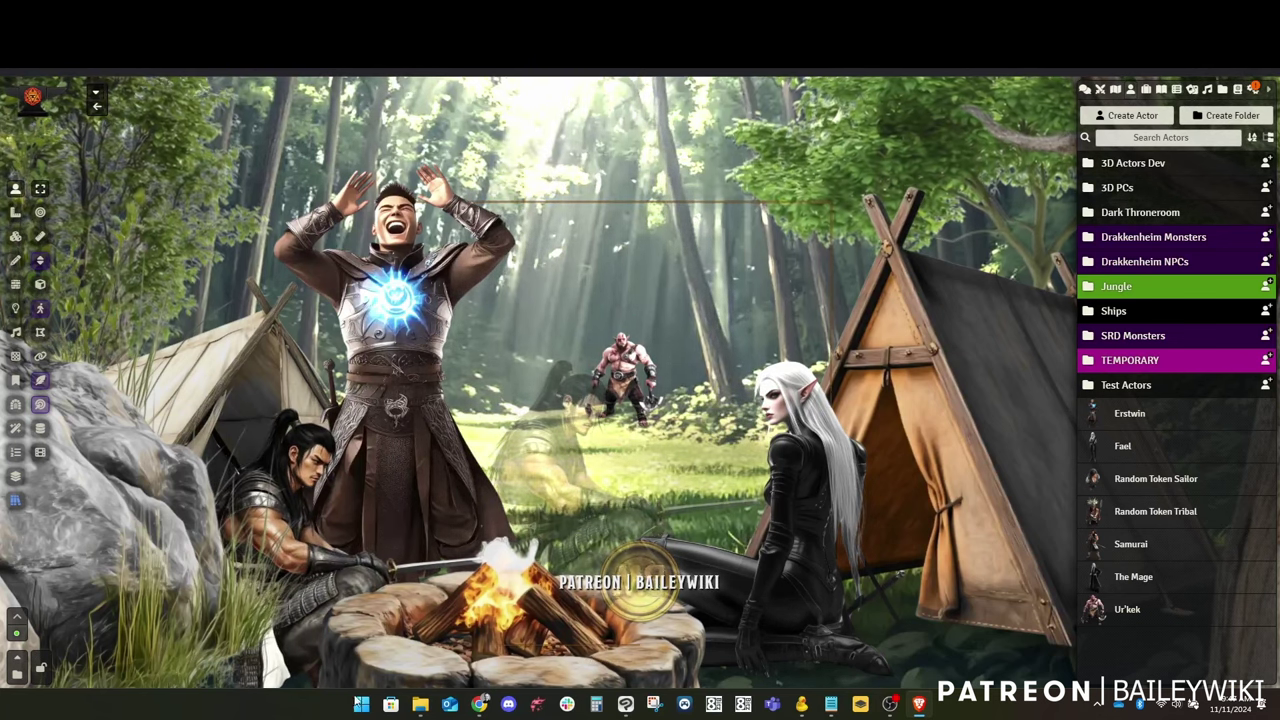
{"action": "scroll", "coordinate": [486, 621], "scroll_direction": "down", "scroll_amount": 3}
{"action": "left_click_drag", "start_coordinate": [486, 621], "coordinate": [418, 623]}
{"action": "key", "text": "alt"}
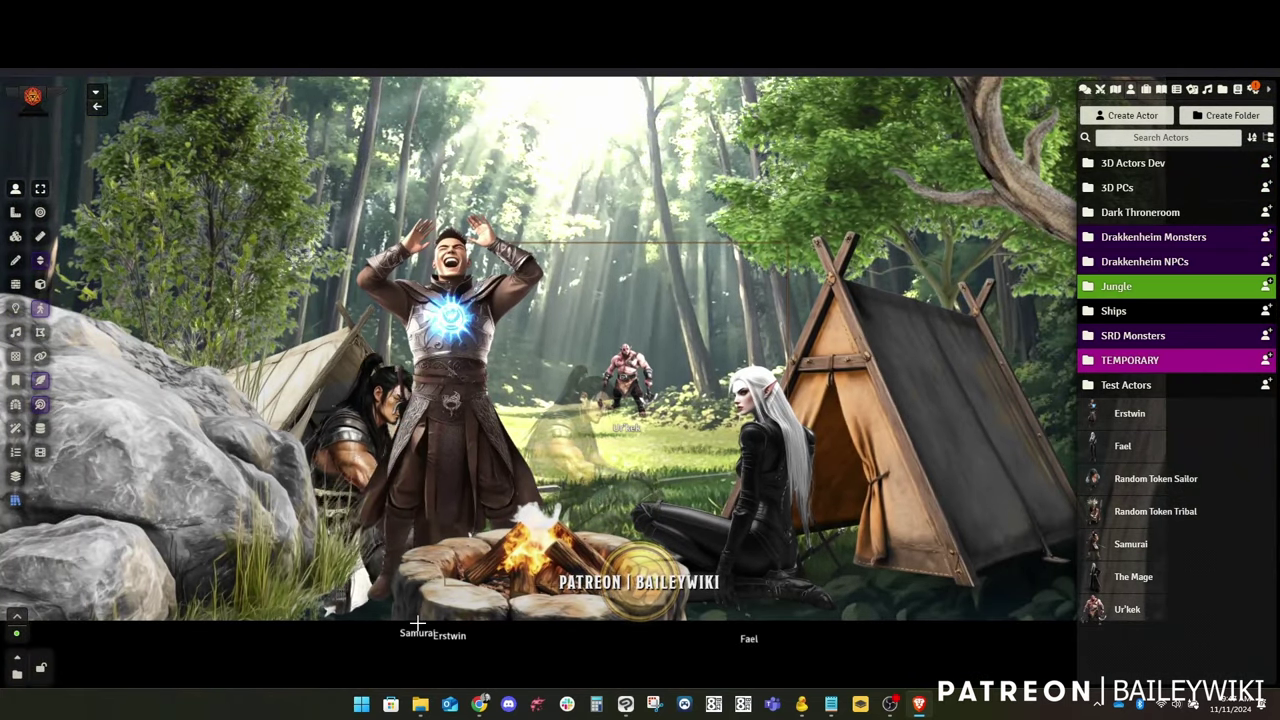
{"action": "key", "text": "alt"}
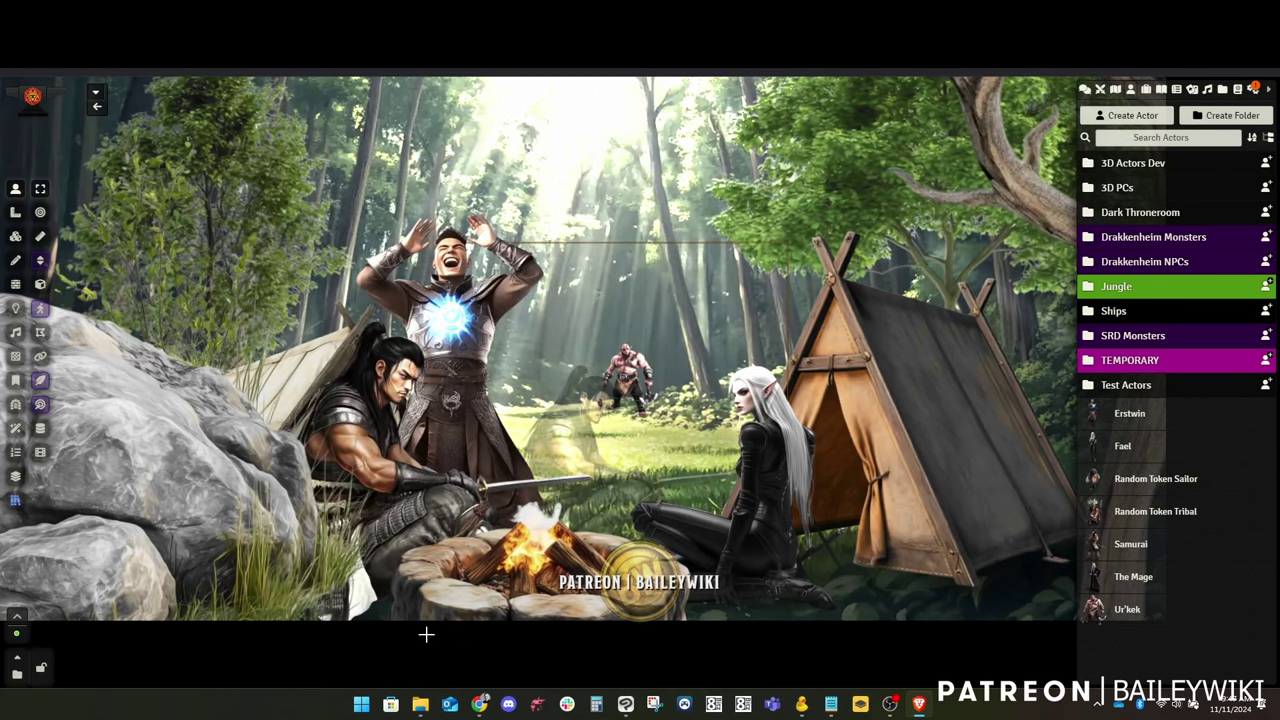
{"action": "key", "text": "alt"}
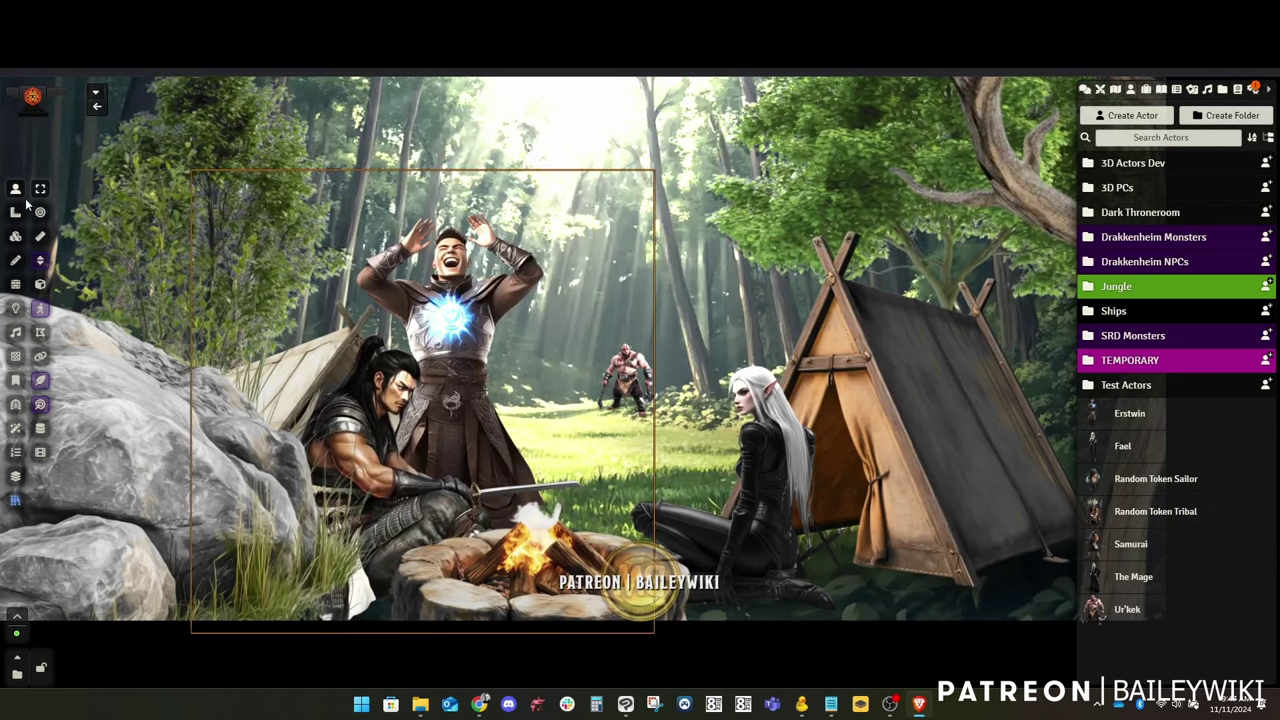
View the camp scene up close with the token outlines hidden and the sidebar collapsed
{"action": "left_click", "coordinate": [15, 237]}
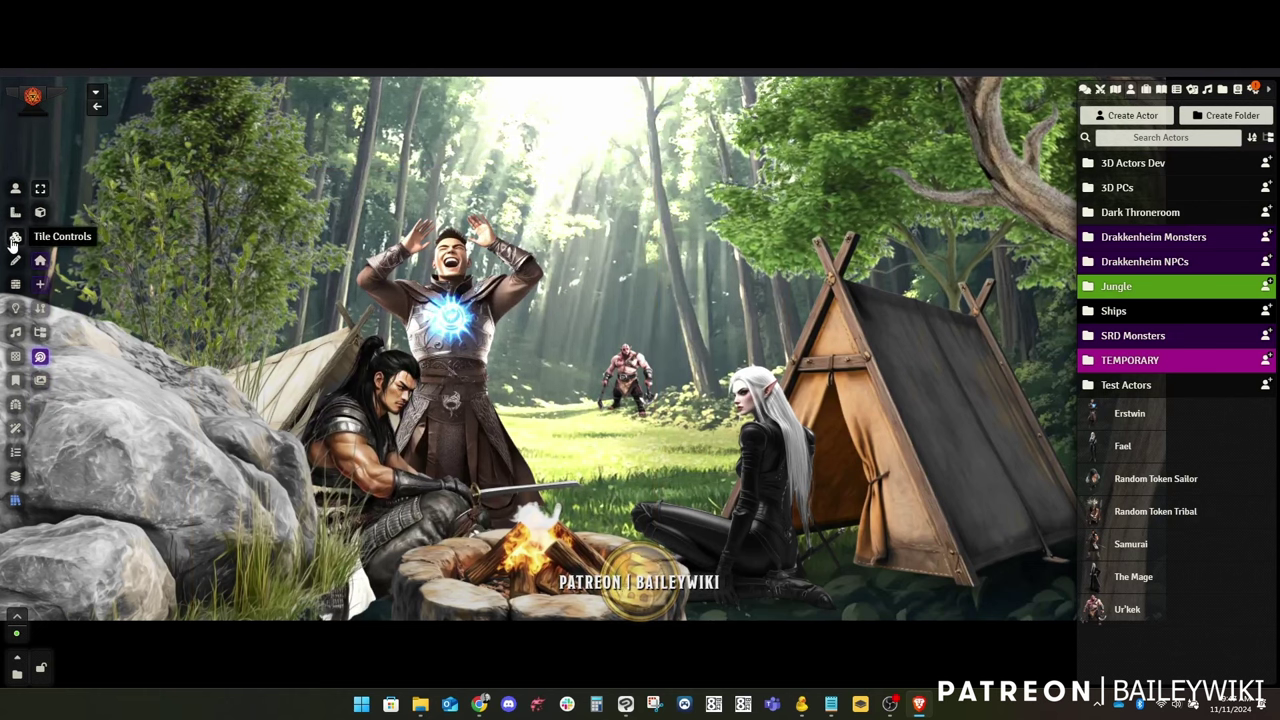
{"action": "scroll", "coordinate": [648, 479], "scroll_direction": "up", "scroll_amount": 3}
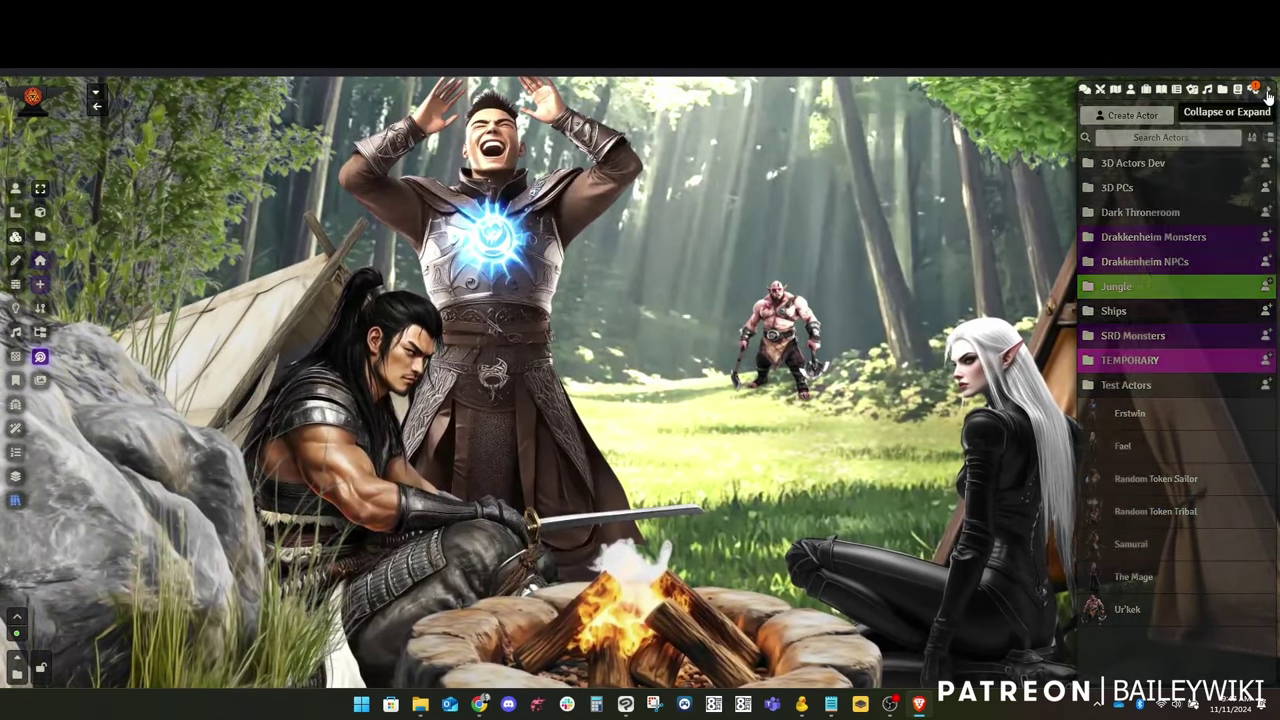
{"action": "left_click", "coordinate": [1268, 92]}
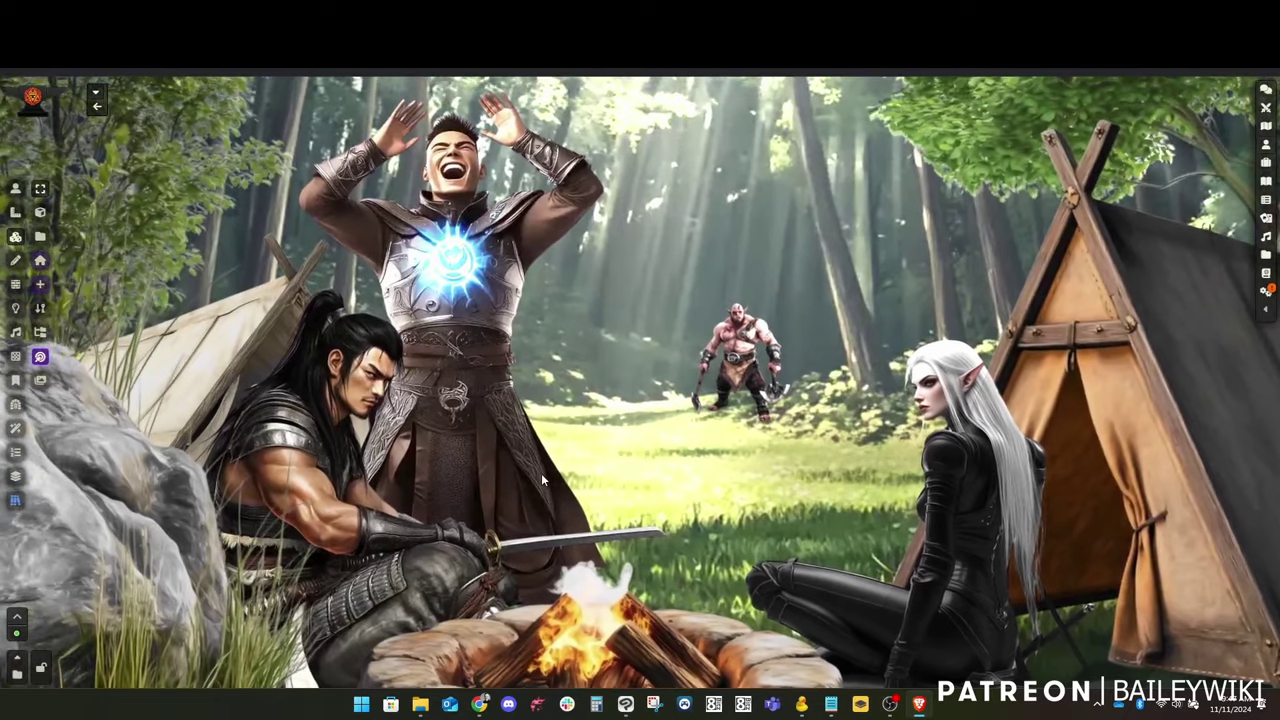
Open the Scenescape Village 01 scene and place a Samurai token in the foreground beside the stone tower
{"action": "left_click", "coordinate": [1178, 247]}
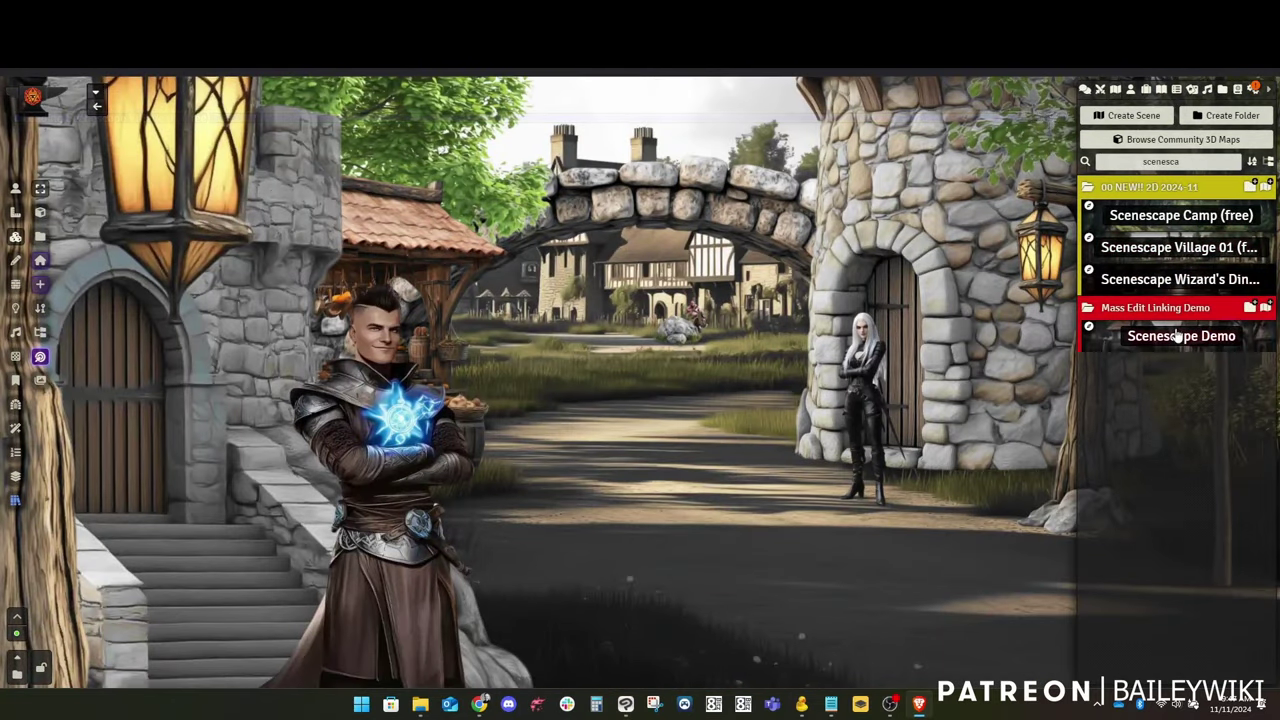
{"action": "left_click", "coordinate": [1130, 91]}
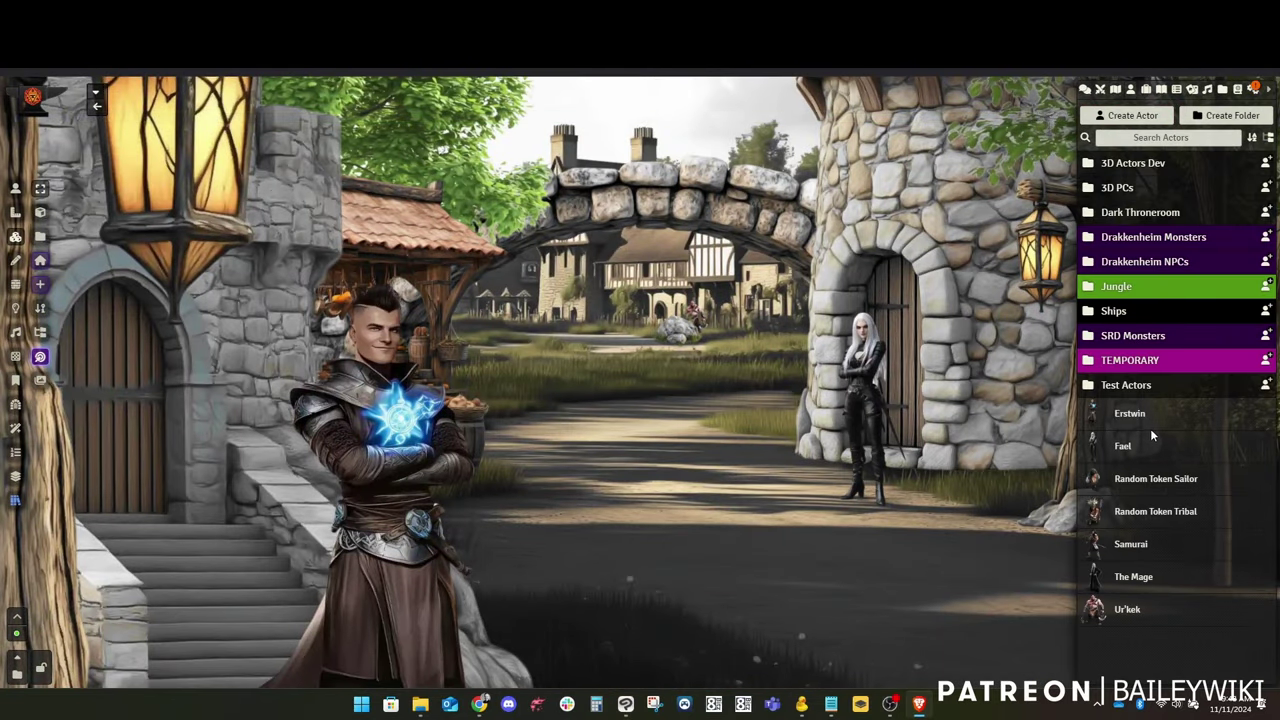
{"action": "left_click_drag", "start_coordinate": [1119, 543], "coordinate": [649, 535]}
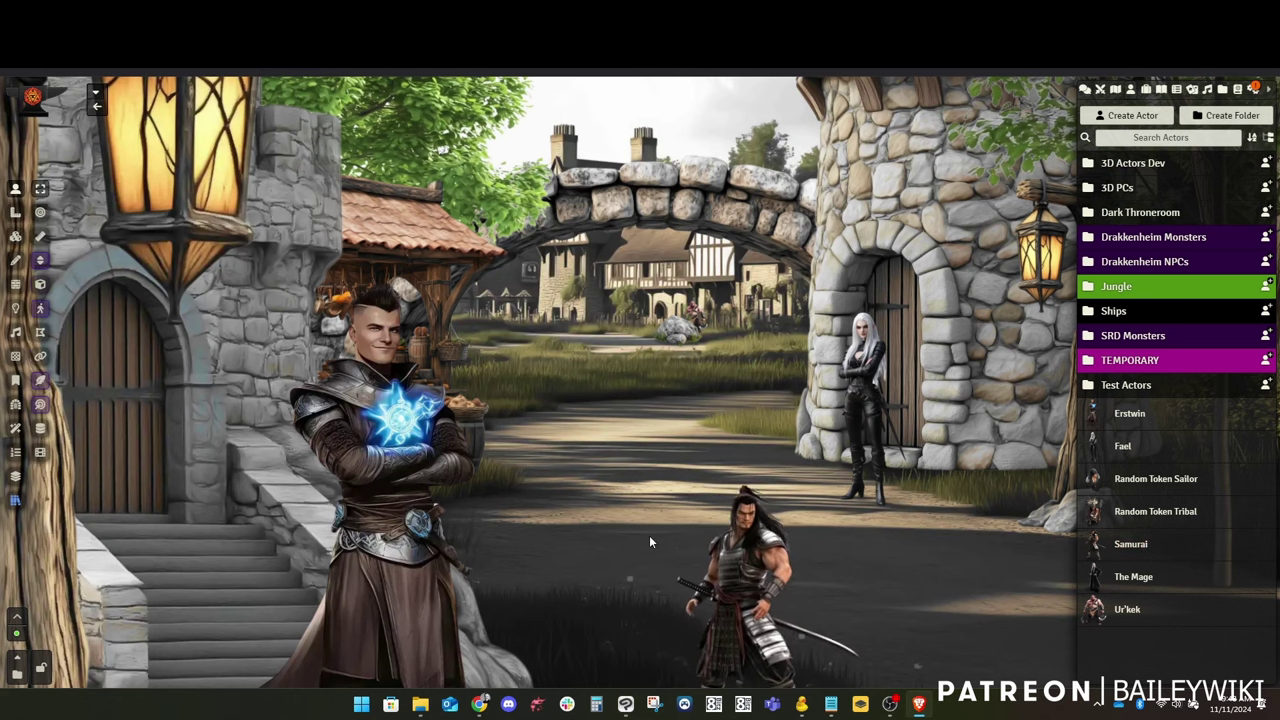
{"action": "left_click_drag", "start_coordinate": [655, 385], "coordinate": [957, 618]}
{"action": "scroll", "coordinate": [957, 612], "scroll_direction": "down", "scroll_amount": 4}
{"action": "left_click_drag", "start_coordinate": [870, 432], "coordinate": [962, 540]}
{"action": "left_click_drag", "start_coordinate": [958, 670], "coordinate": [967, 632]}
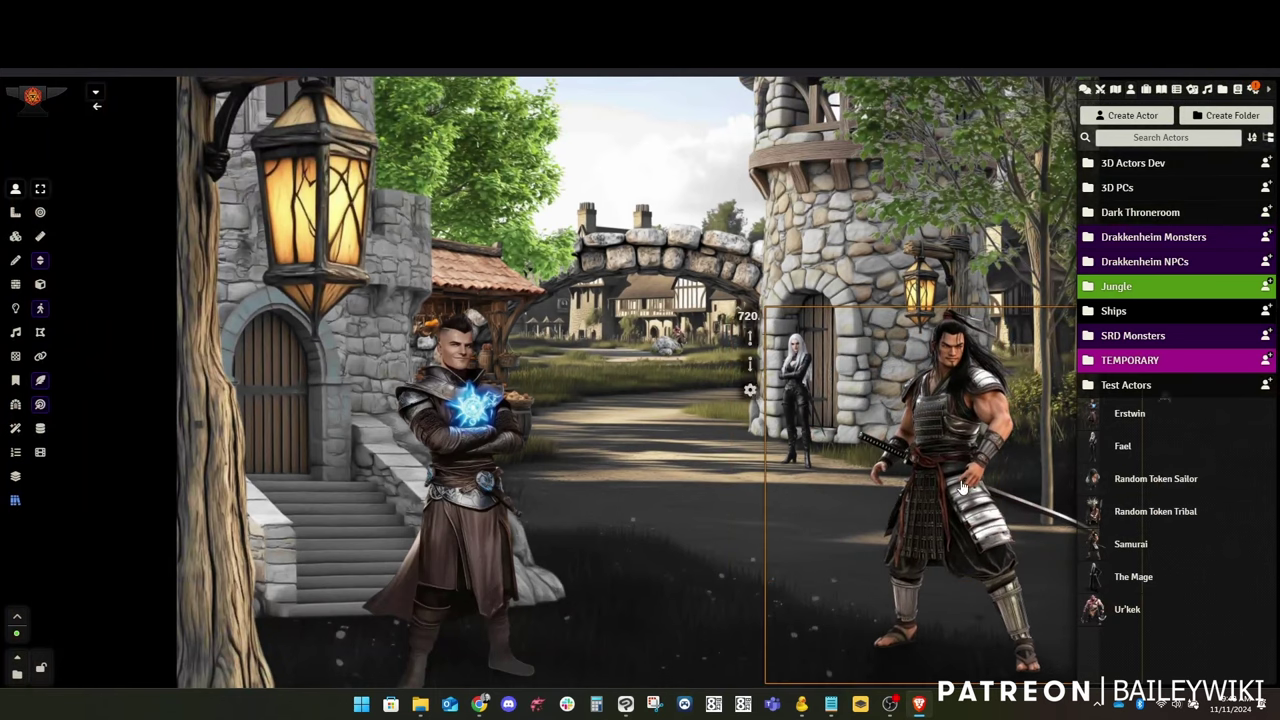
Change the village Samurai token's image to human_barbarian_pose_07.webp and update the token
{"action": "double_click", "coordinate": [962, 487]}
{"action": "left_click", "coordinate": [563, 224]}
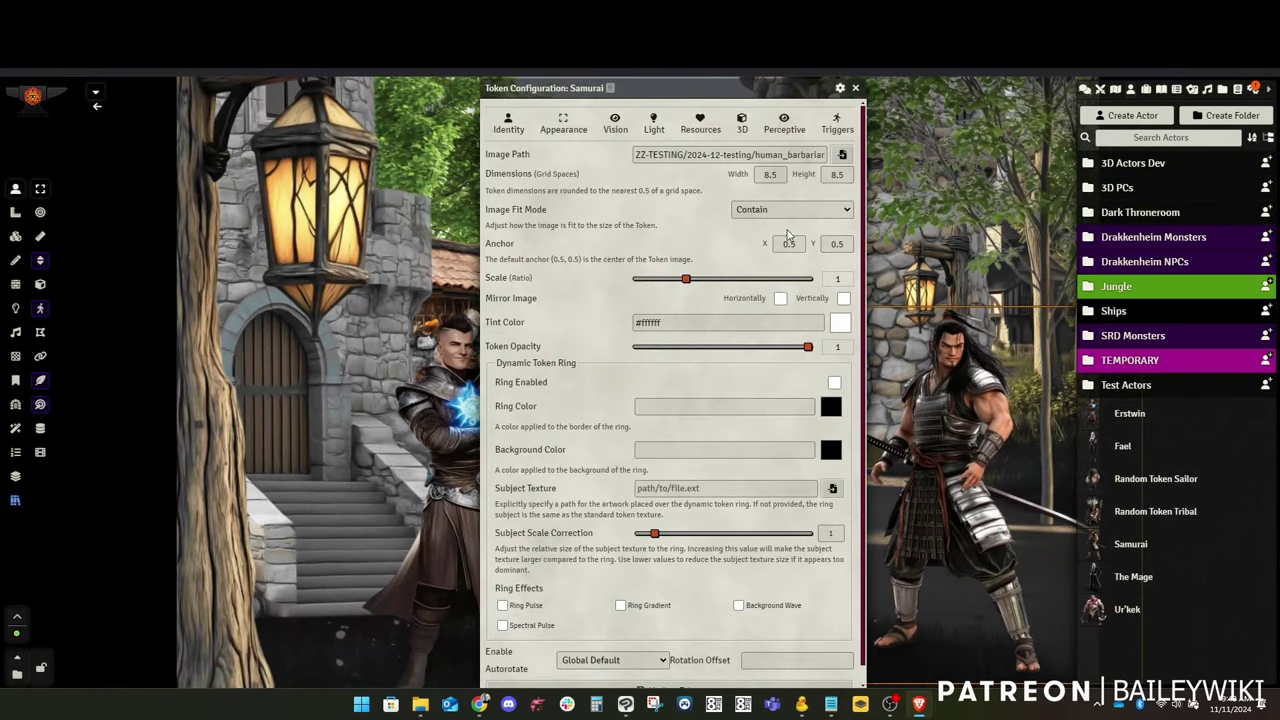
{"action": "left_click", "coordinate": [842, 154]}
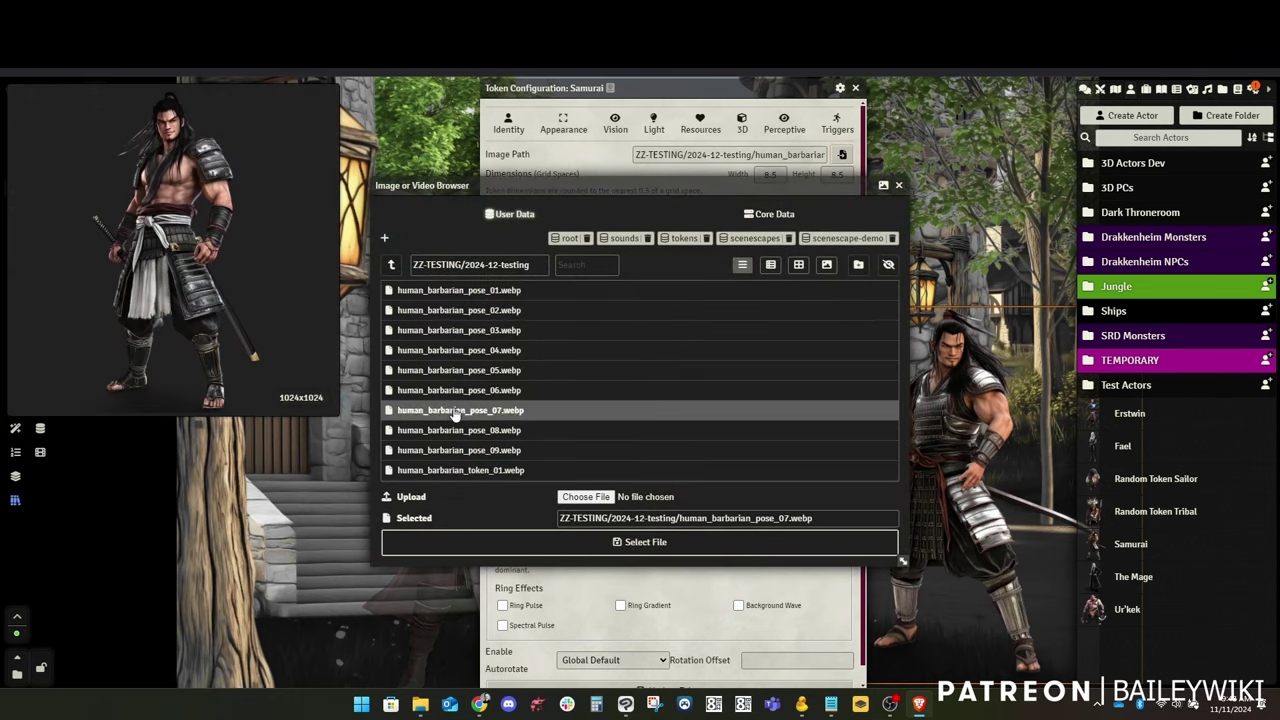
{"action": "left_click", "coordinate": [700, 540]}
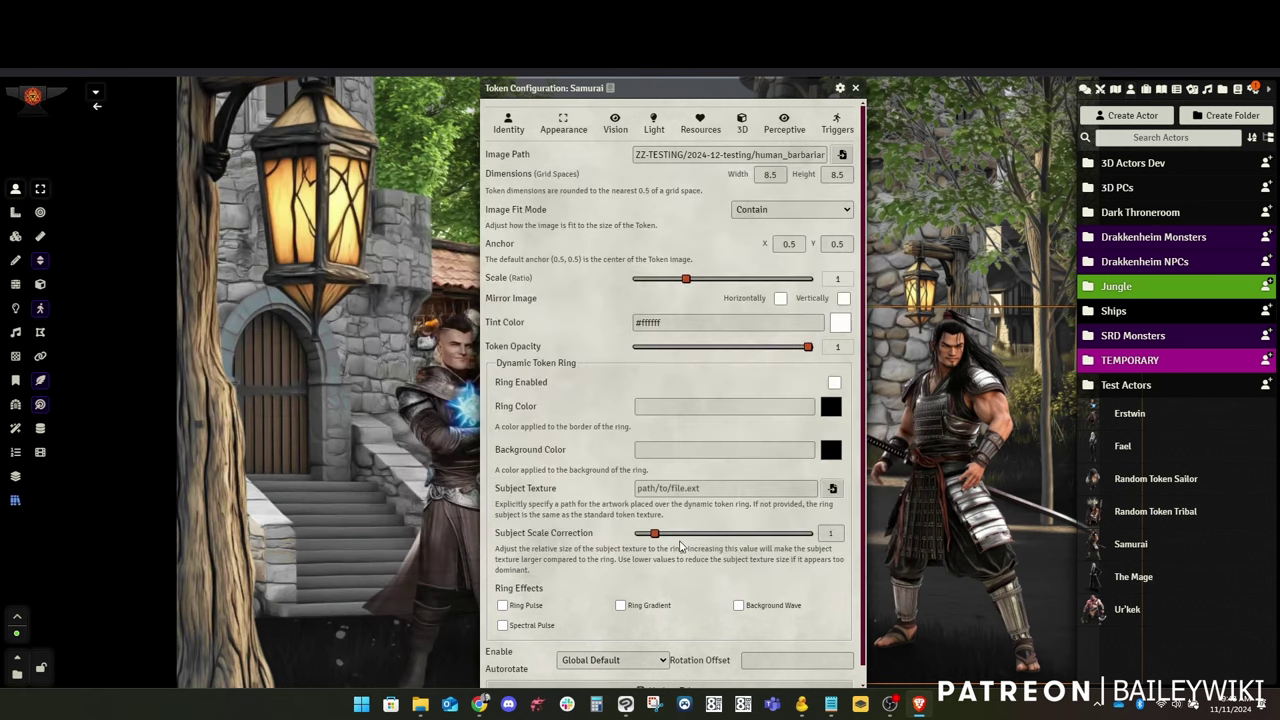
{"action": "scroll", "coordinate": [631, 650], "scroll_direction": "down", "scroll_amount": 1}
{"action": "left_click", "coordinate": [675, 672]}
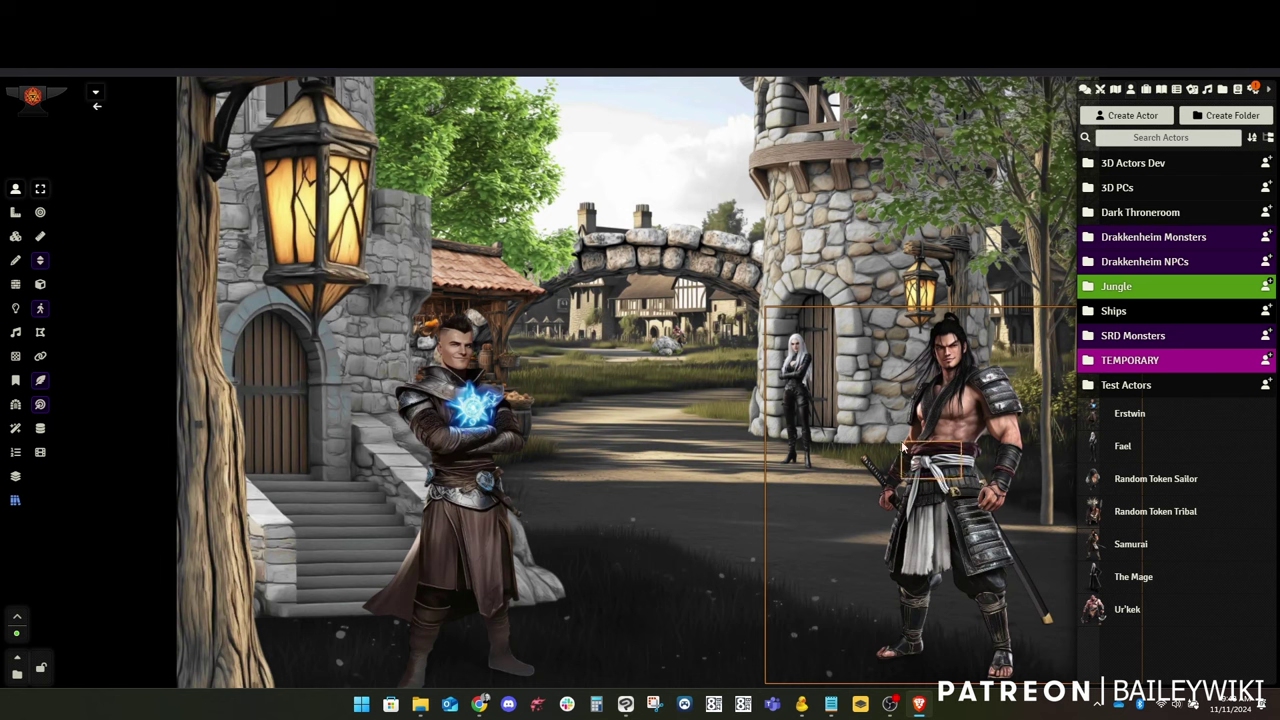
Reposition the Samurai token in the village's foreground, mirrored and nearer to the viewer in front of the tower
{"action": "left_click_drag", "start_coordinate": [913, 466], "coordinate": [893, 605]}
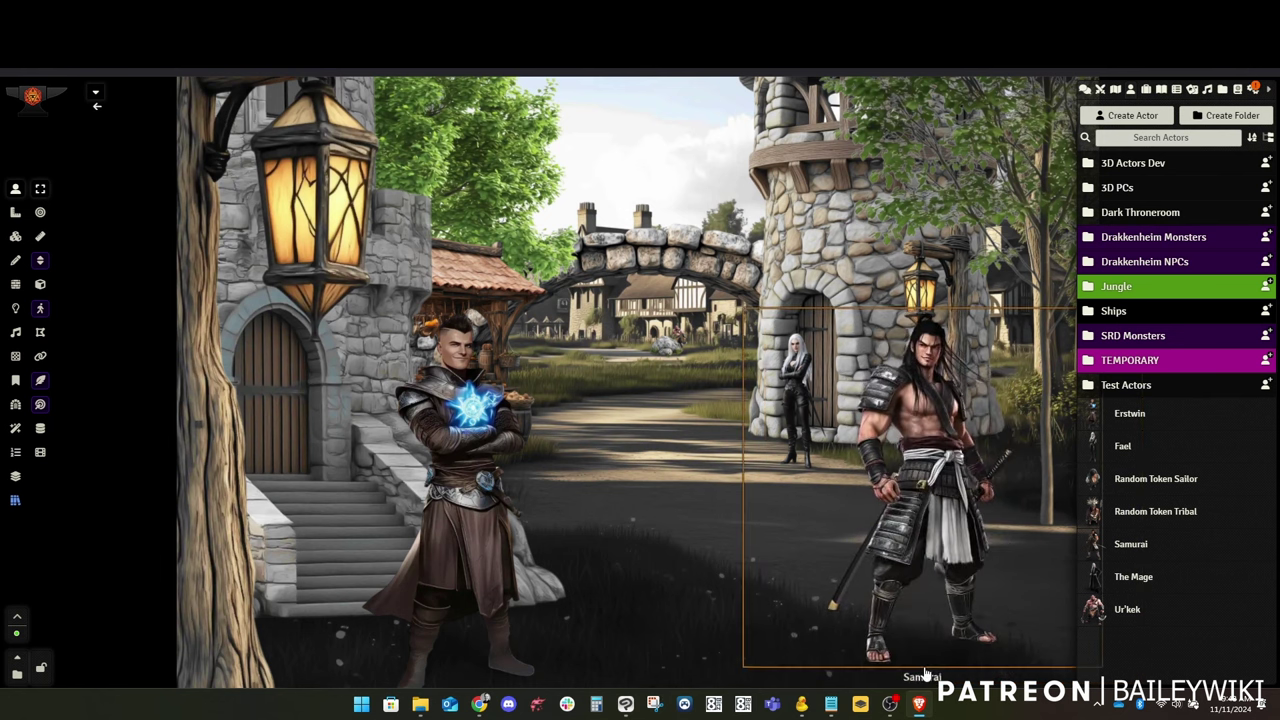
{"action": "scroll", "coordinate": [710, 474], "scroll_direction": "down", "scroll_amount": 1}
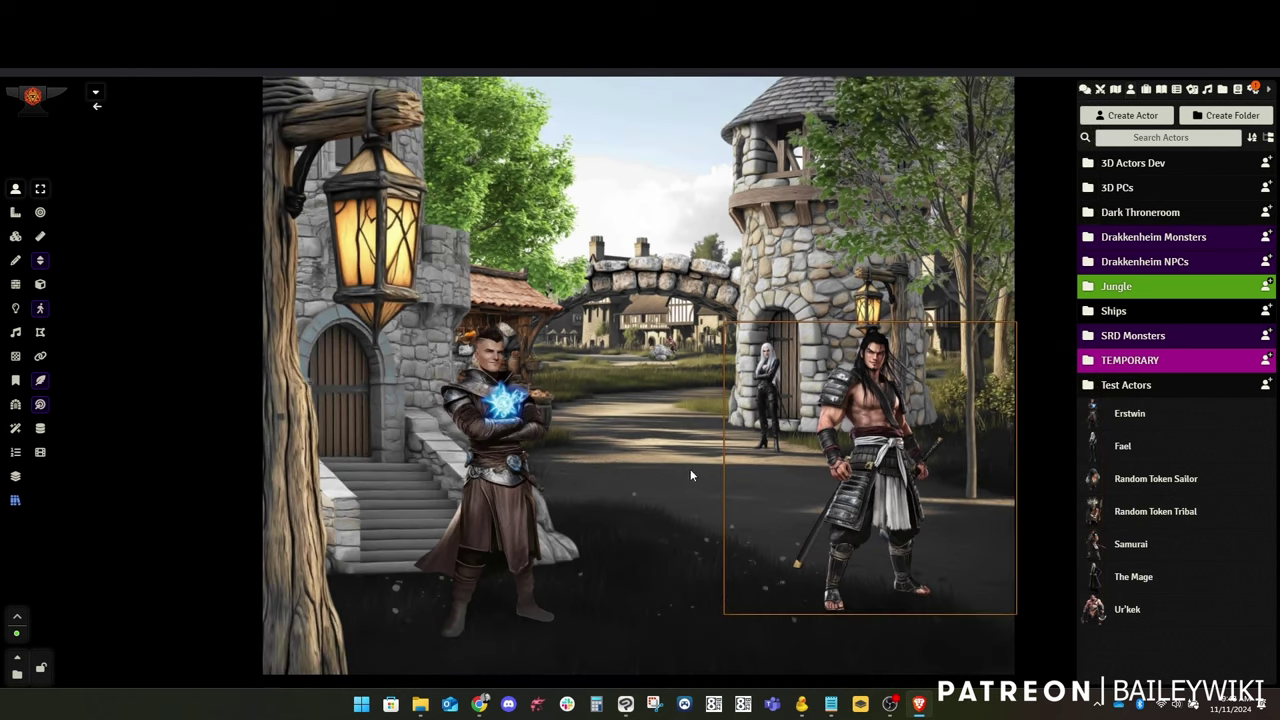
{"action": "left_click_drag", "start_coordinate": [758, 386], "coordinate": [810, 641]}
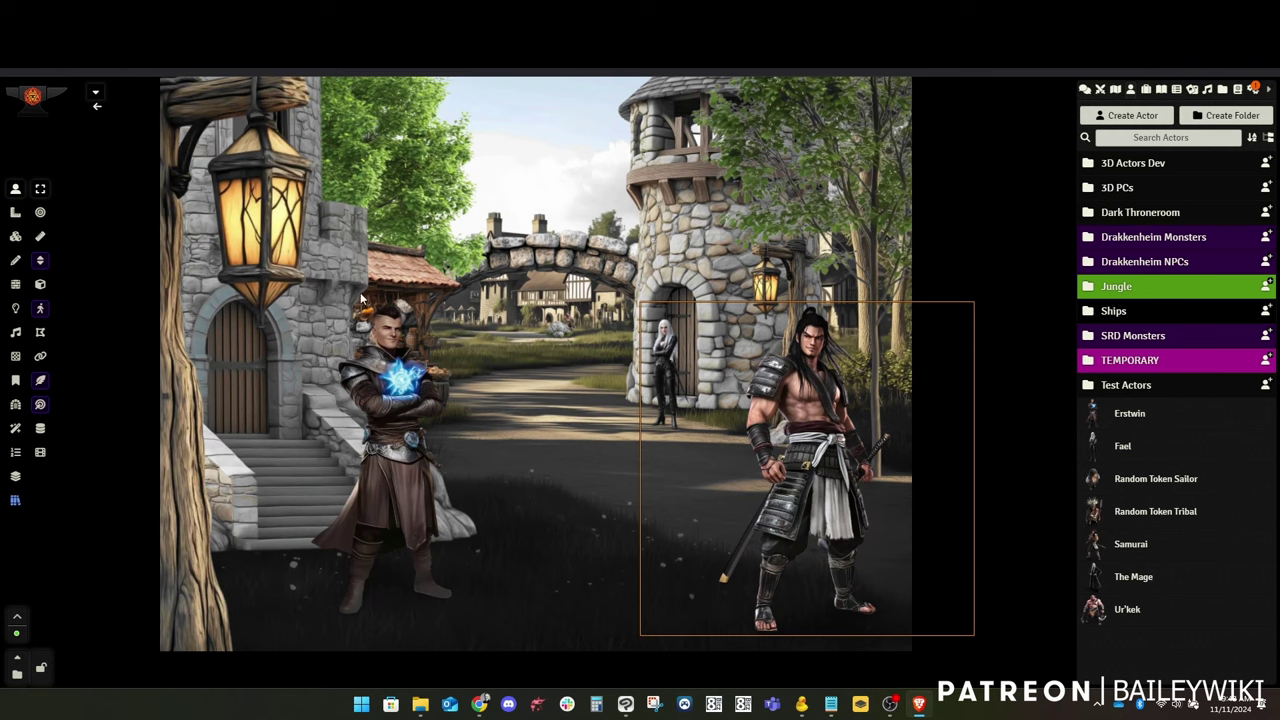
View the village scene up close without token outlines
{"action": "left_click", "coordinate": [15, 213]}
{"action": "scroll", "coordinate": [465, 315], "scroll_direction": "up", "scroll_amount": 10}
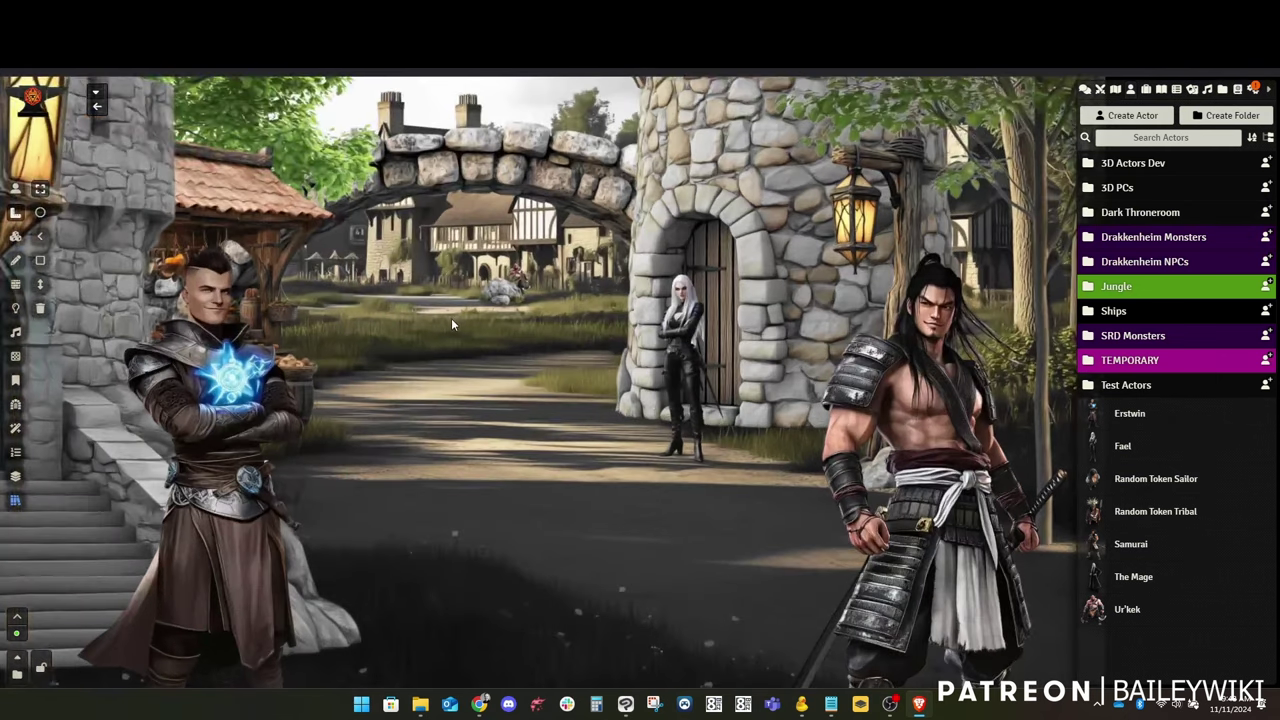
{"action": "left_click_drag", "start_coordinate": [451, 318], "coordinate": [497, 380]}
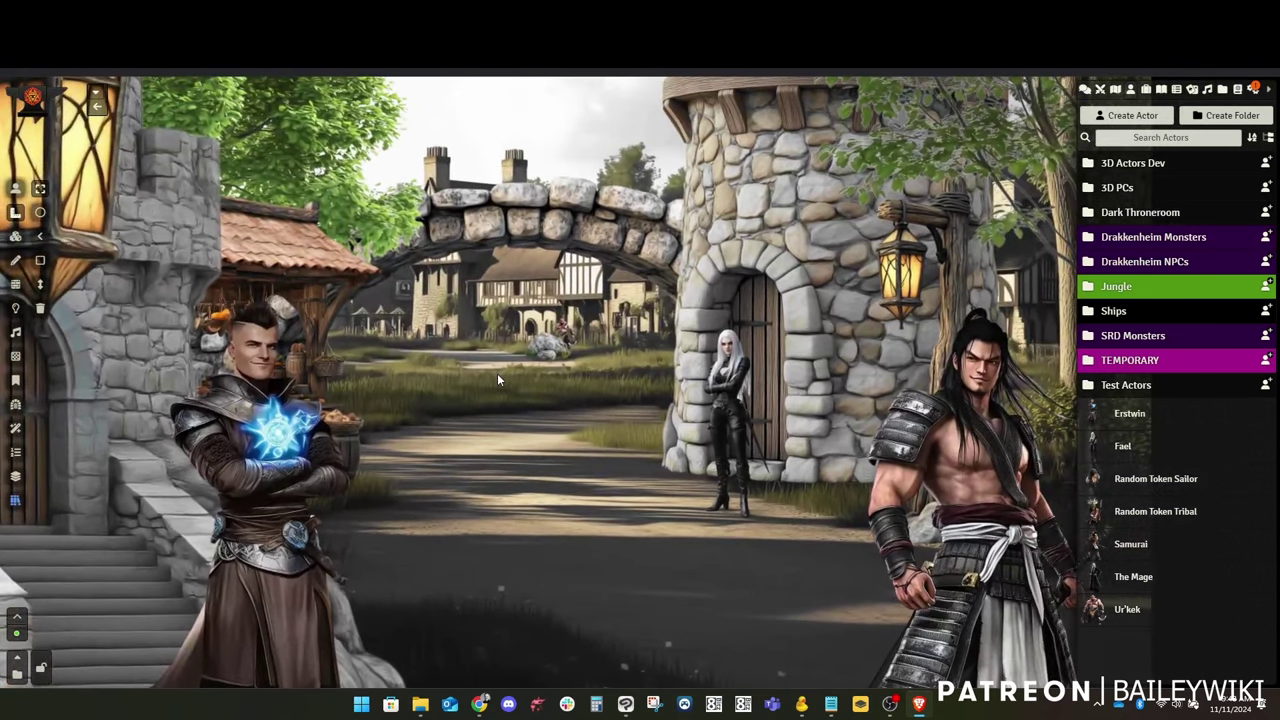